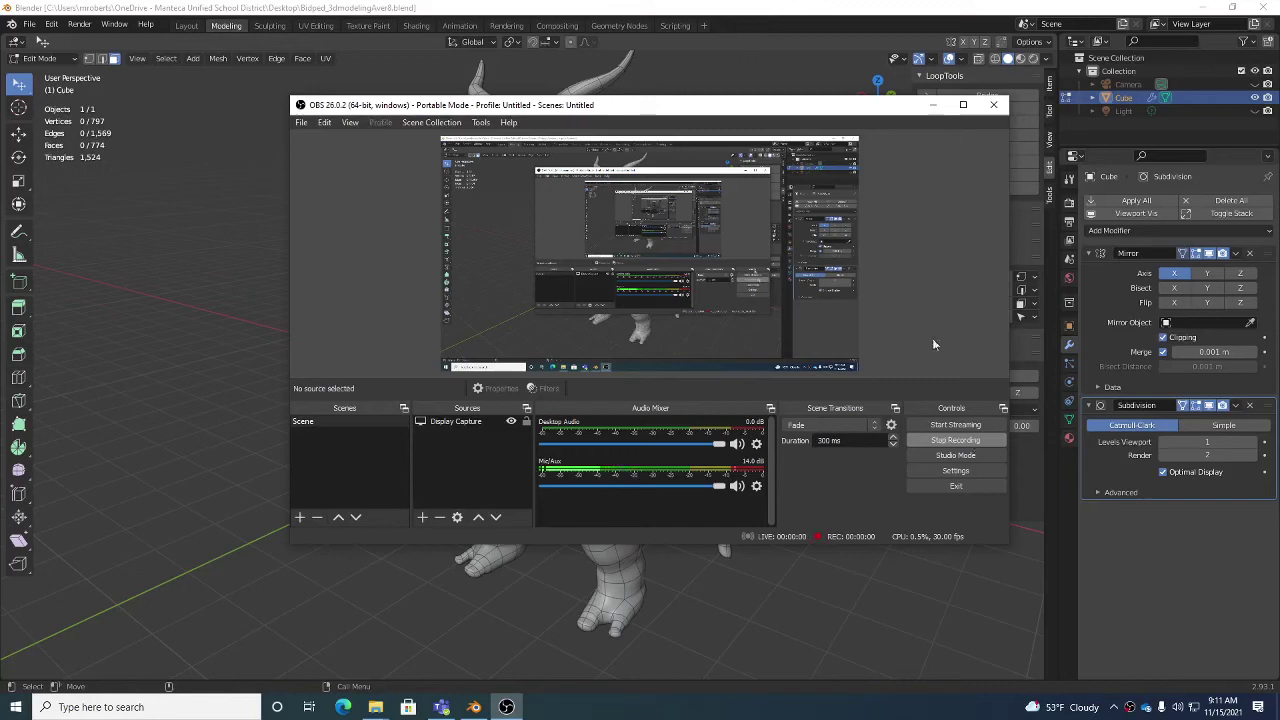
left_click(933, 104)
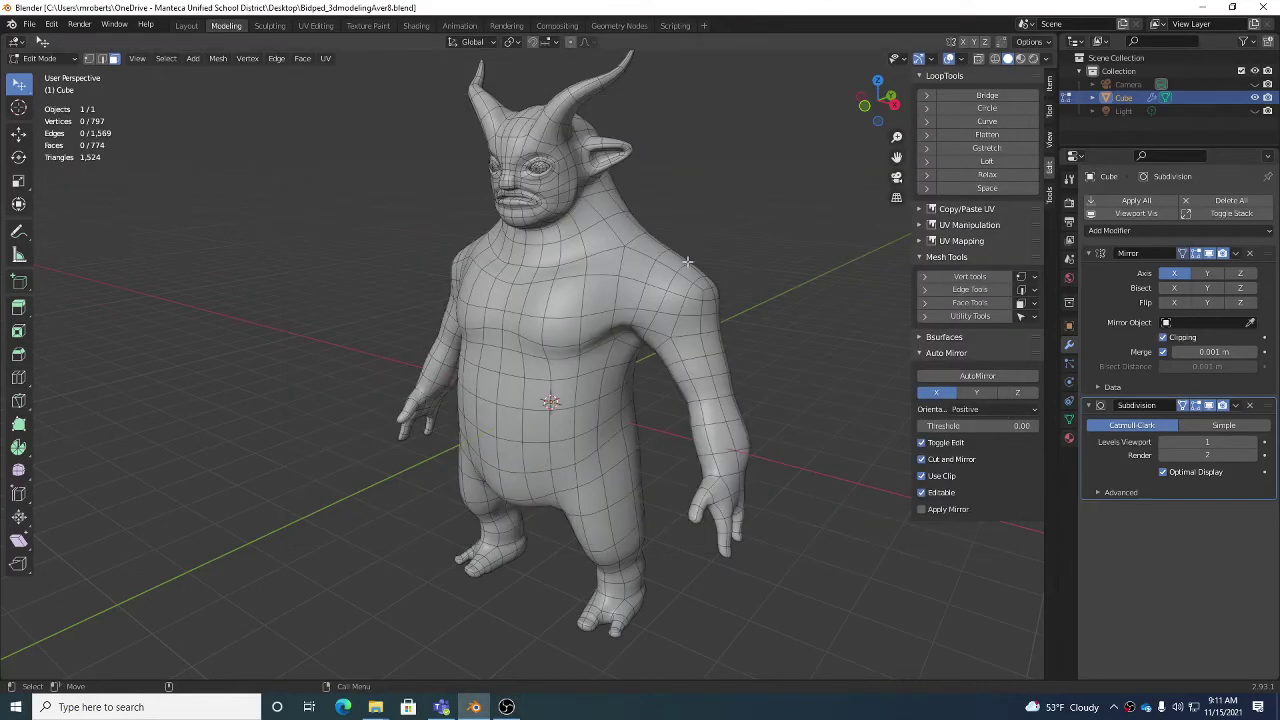
middle_click_drag(689, 262, 590, 315)
scroll(549, 329, "up", 6)
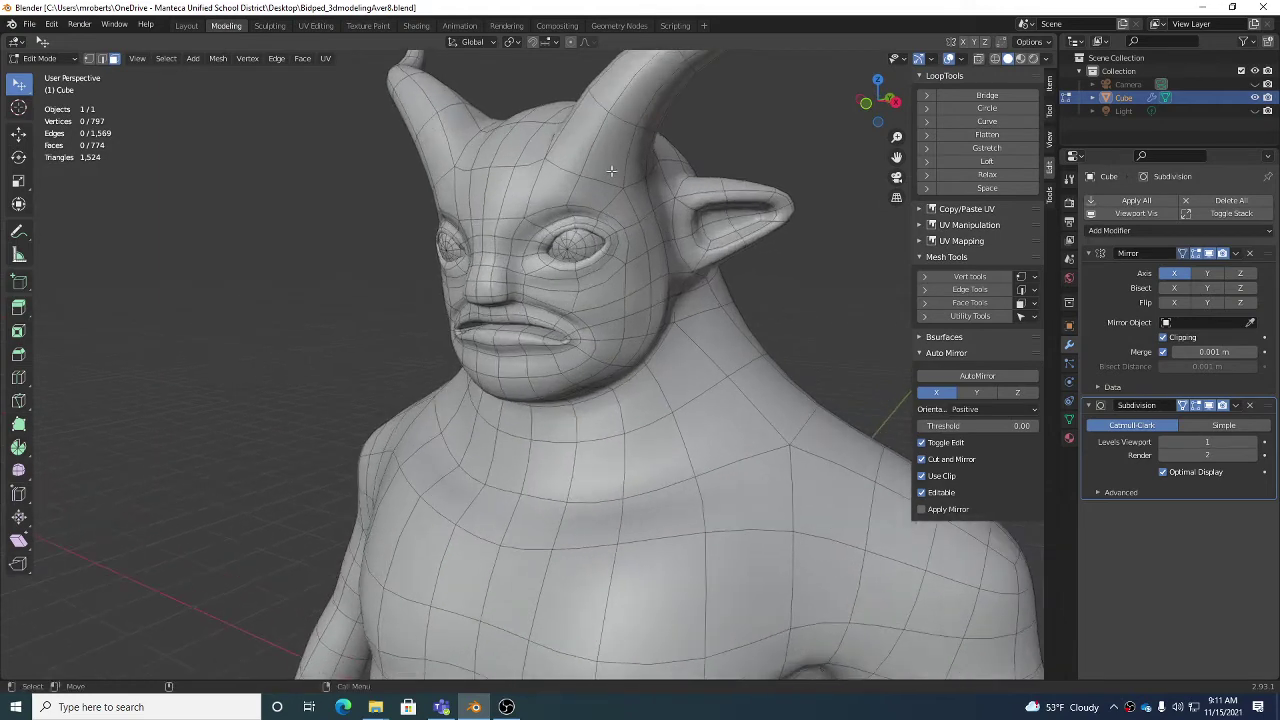
middle_click_drag(673, 158, 622, 194)
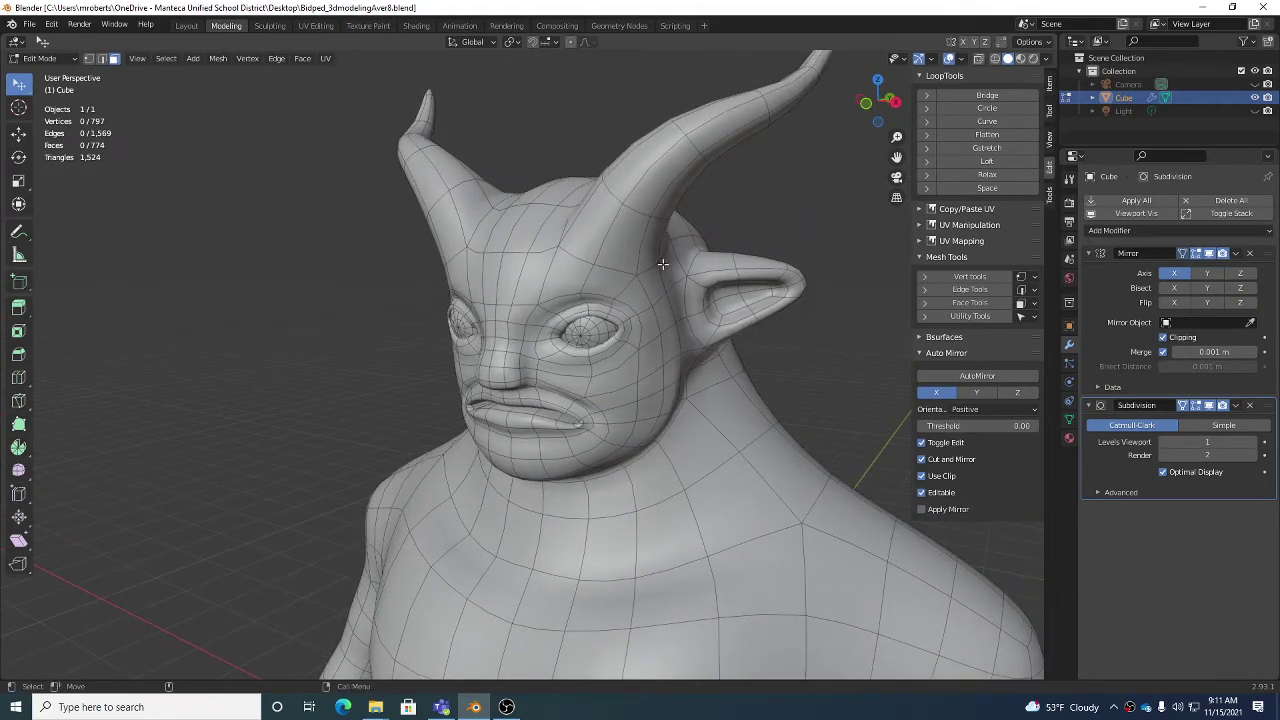
middle_click_drag(664, 264, 634, 240)
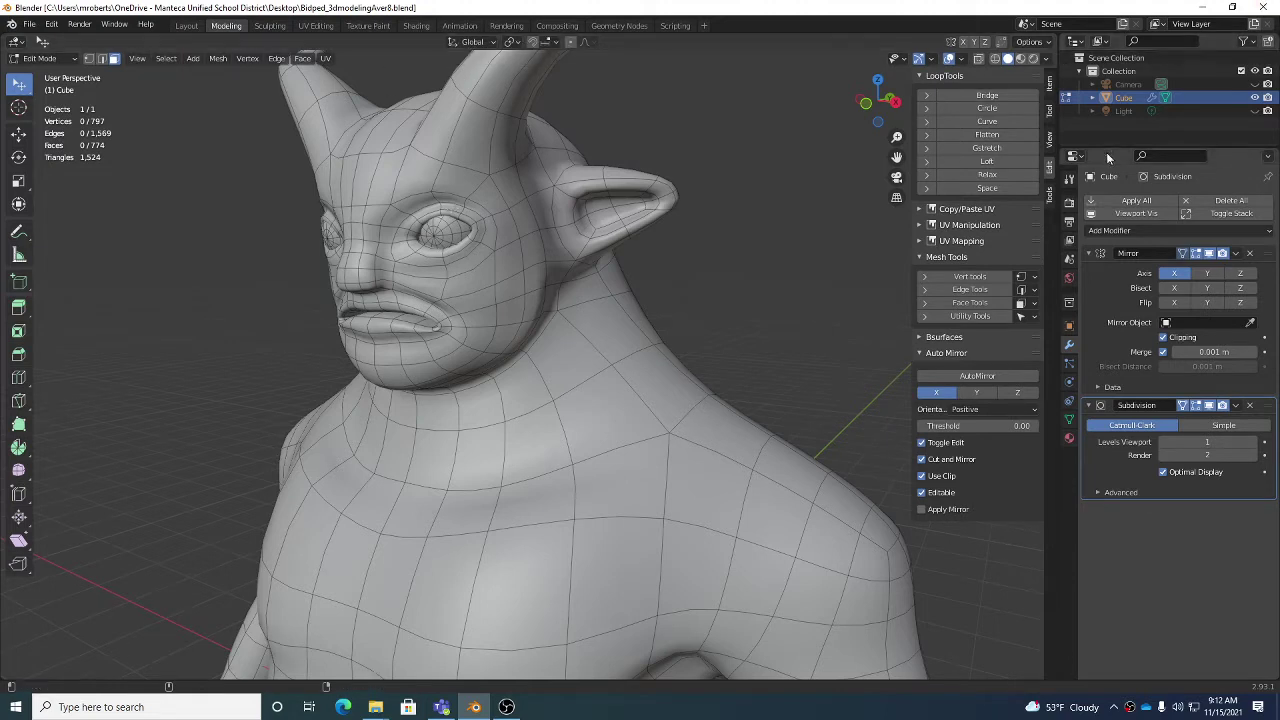
Rename the Cube object as "biped body"
double_click(1131, 98)
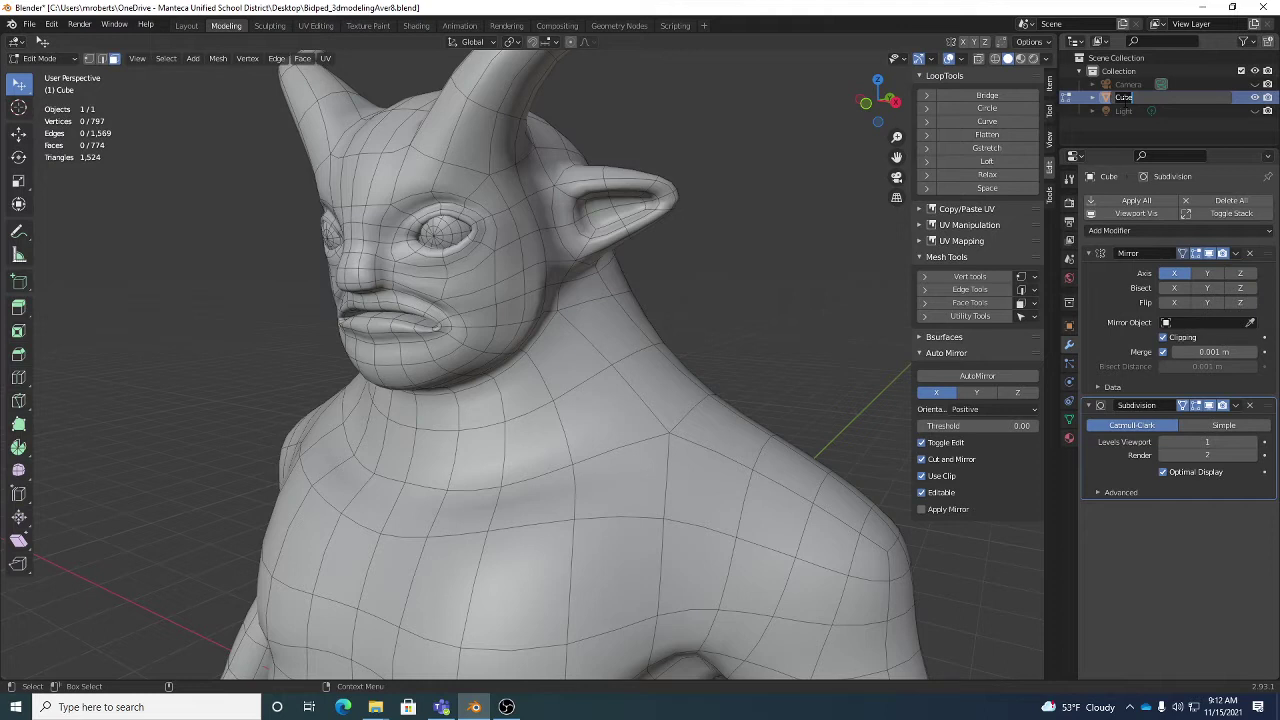
type("bod")
key("BackSpace")
key("BackSpace")
key("BackSpace")
type("biped body")
key("Return")
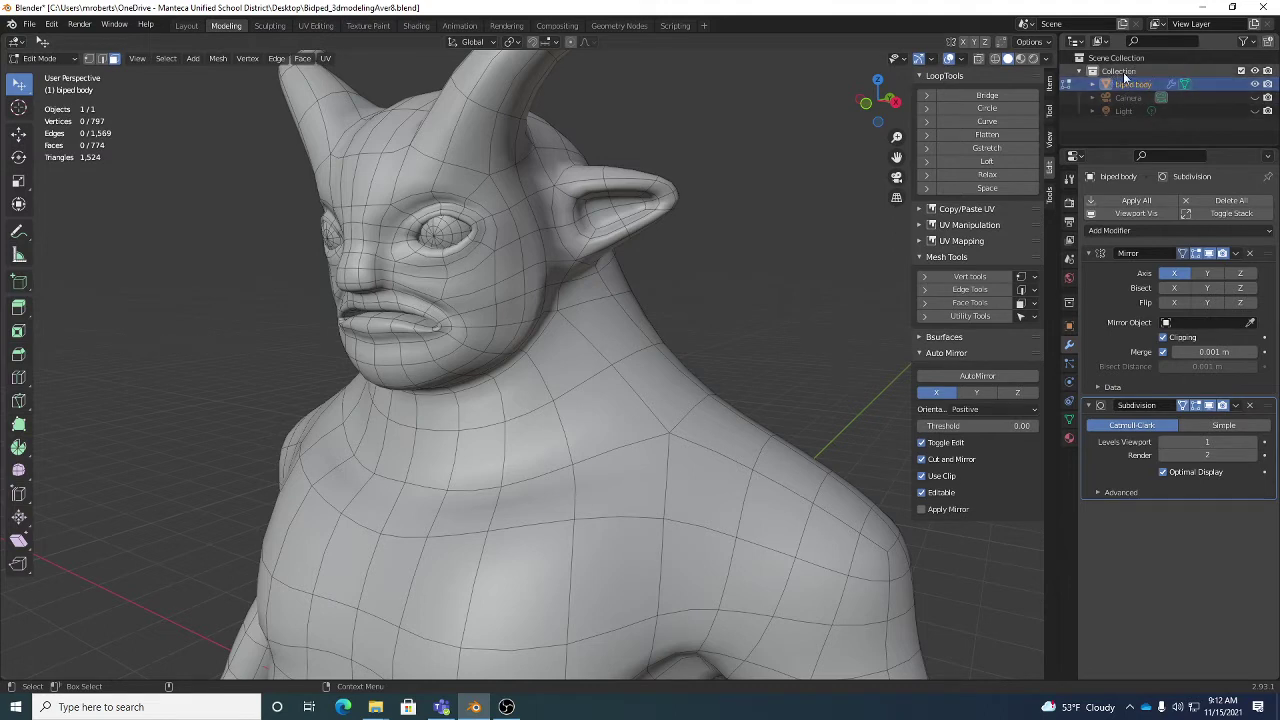
Create a new collection in the scene and move the Camera and Light objects into it
right_click(1172, 124)
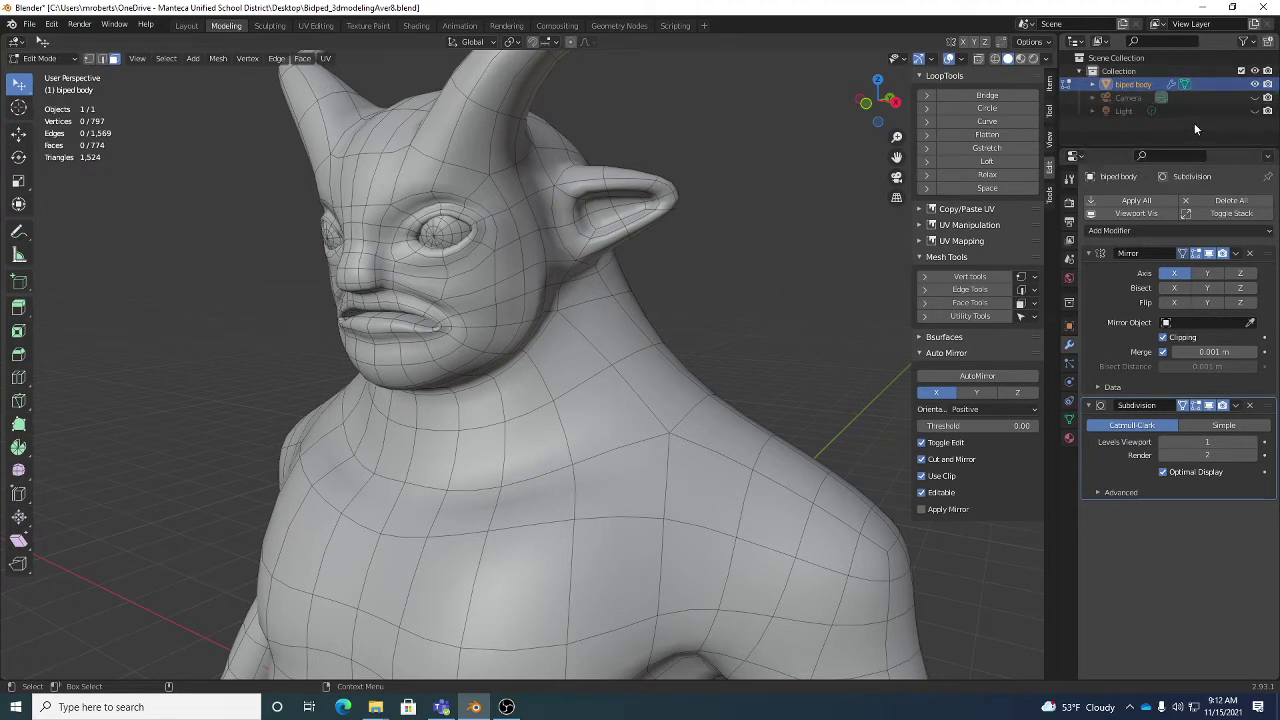
right_click(1194, 123)
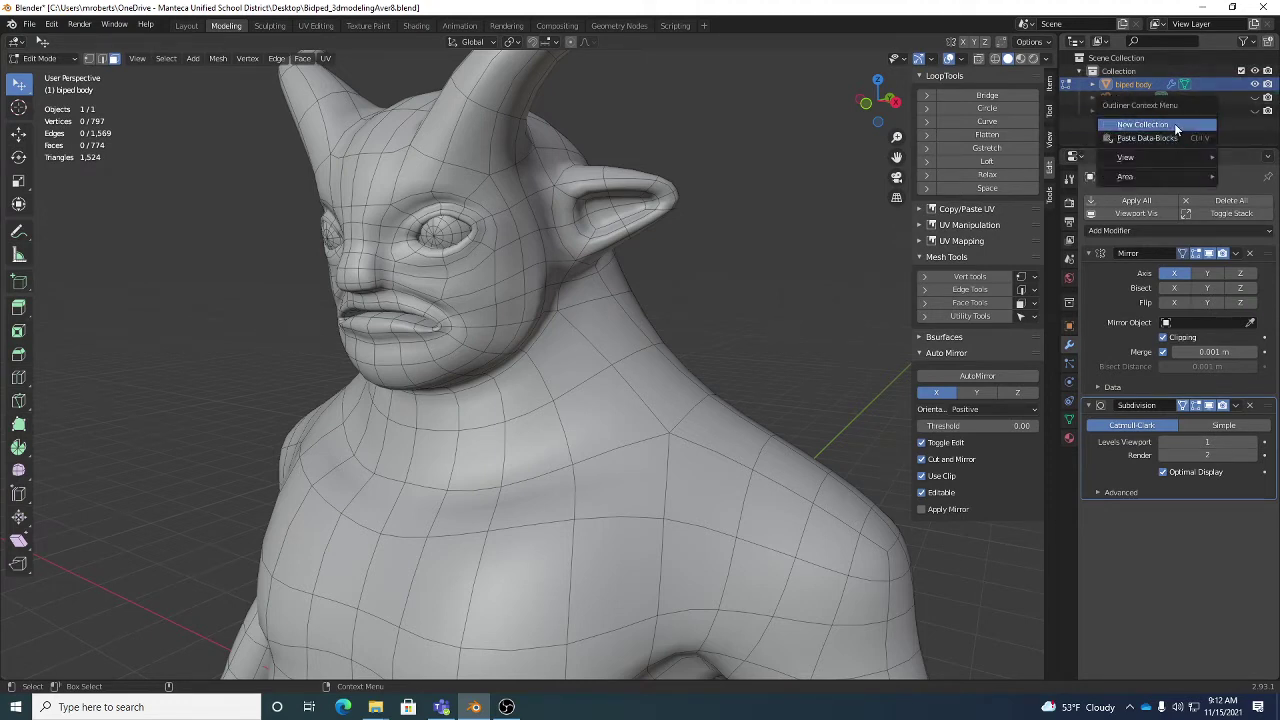
left_click(1174, 123)
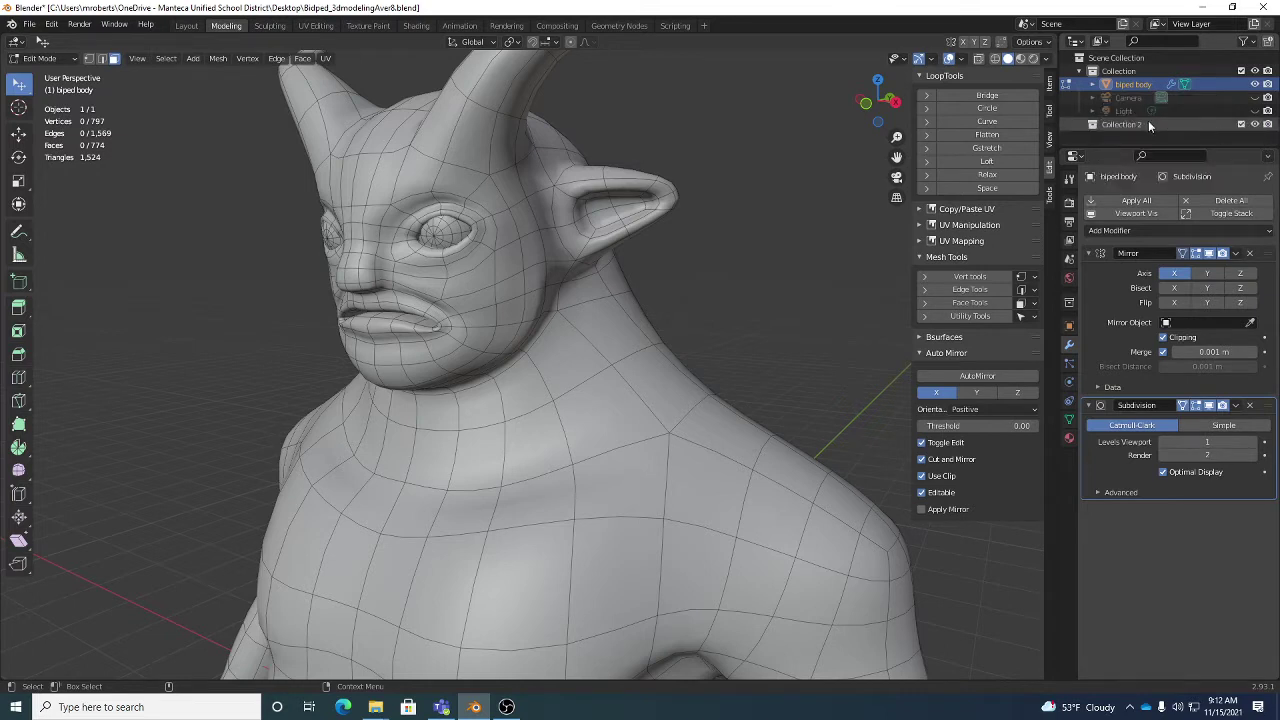
mouse_move(1134, 96)
left_mouse_down()
mouse_move(1138, 125)
mouse_move(1136, 99)
mouse_move(1140, 113)
left_mouse_up()
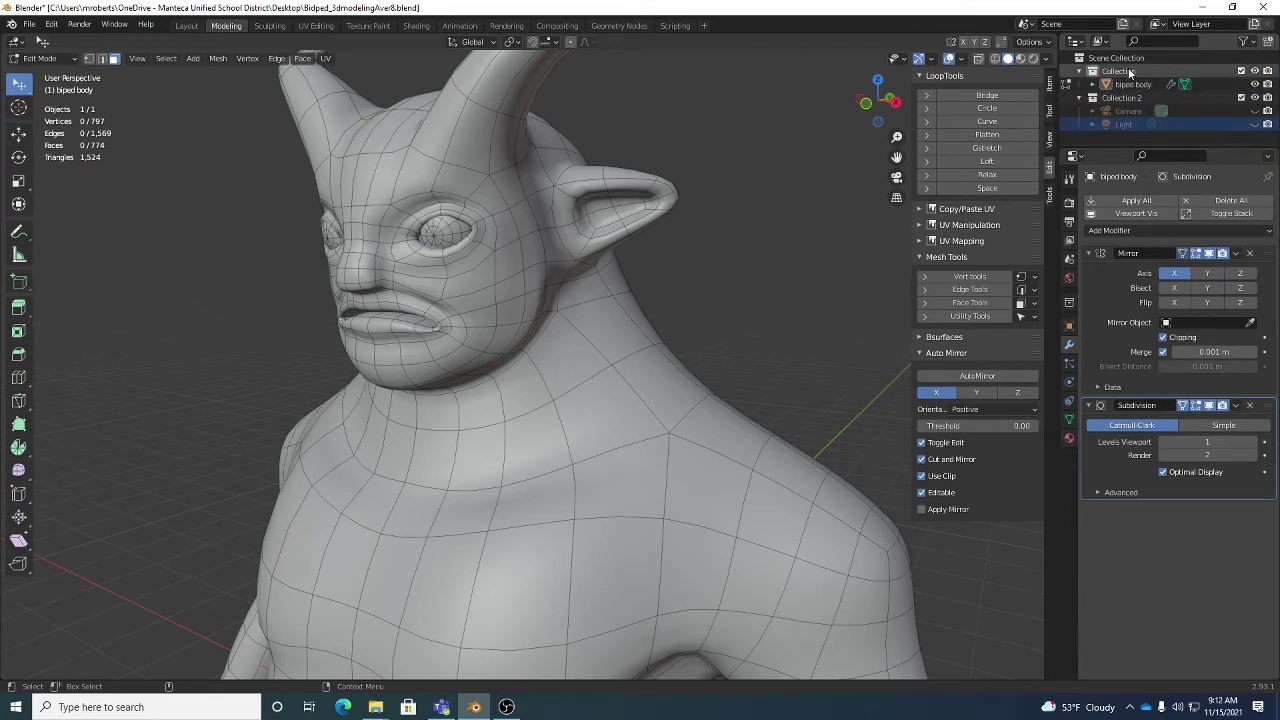
right_click(1143, 139)
right_click(1105, 142)
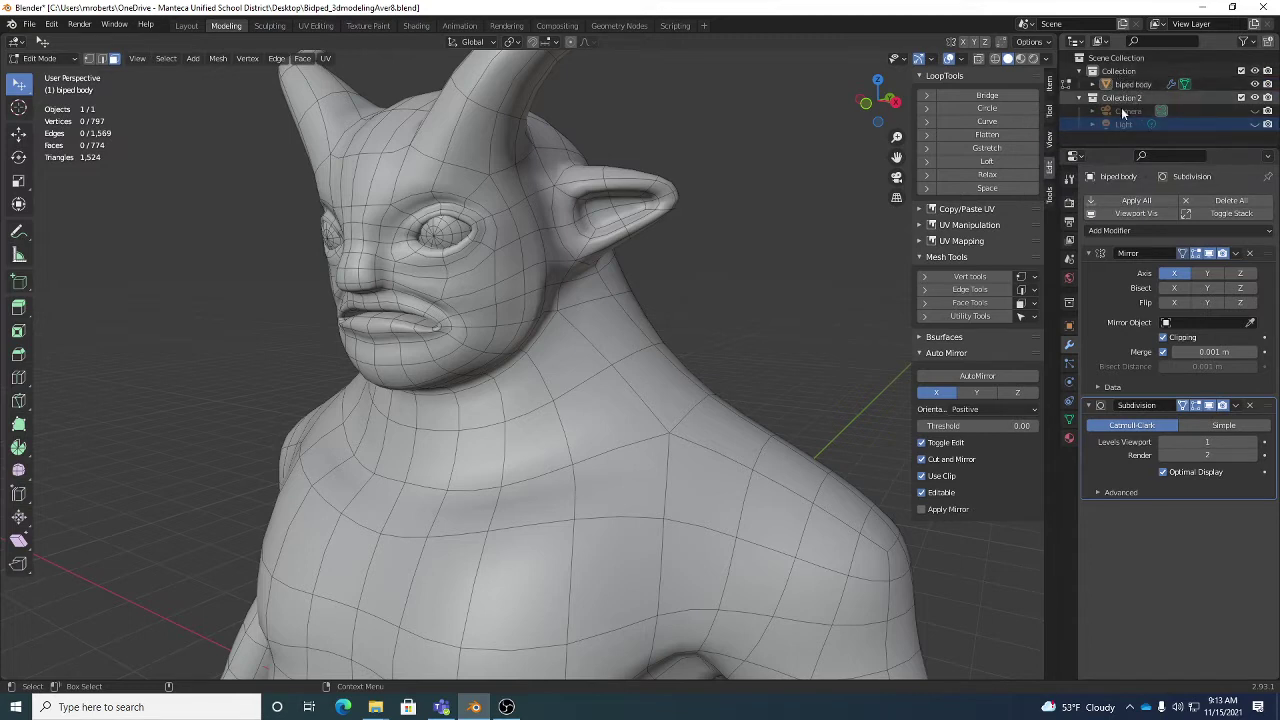
Select the biped body object and hide Collection 2 in the viewport
left_click_drag(1133, 85, 1122, 74)
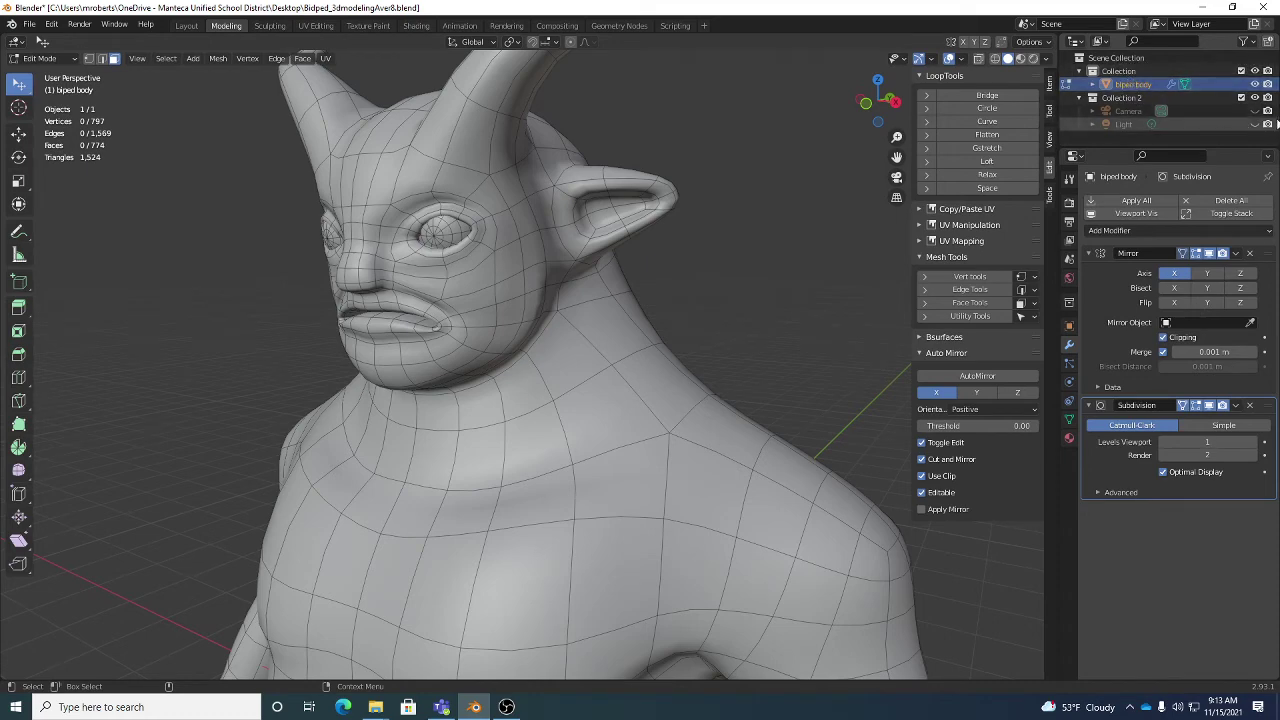
left_click(1255, 97)
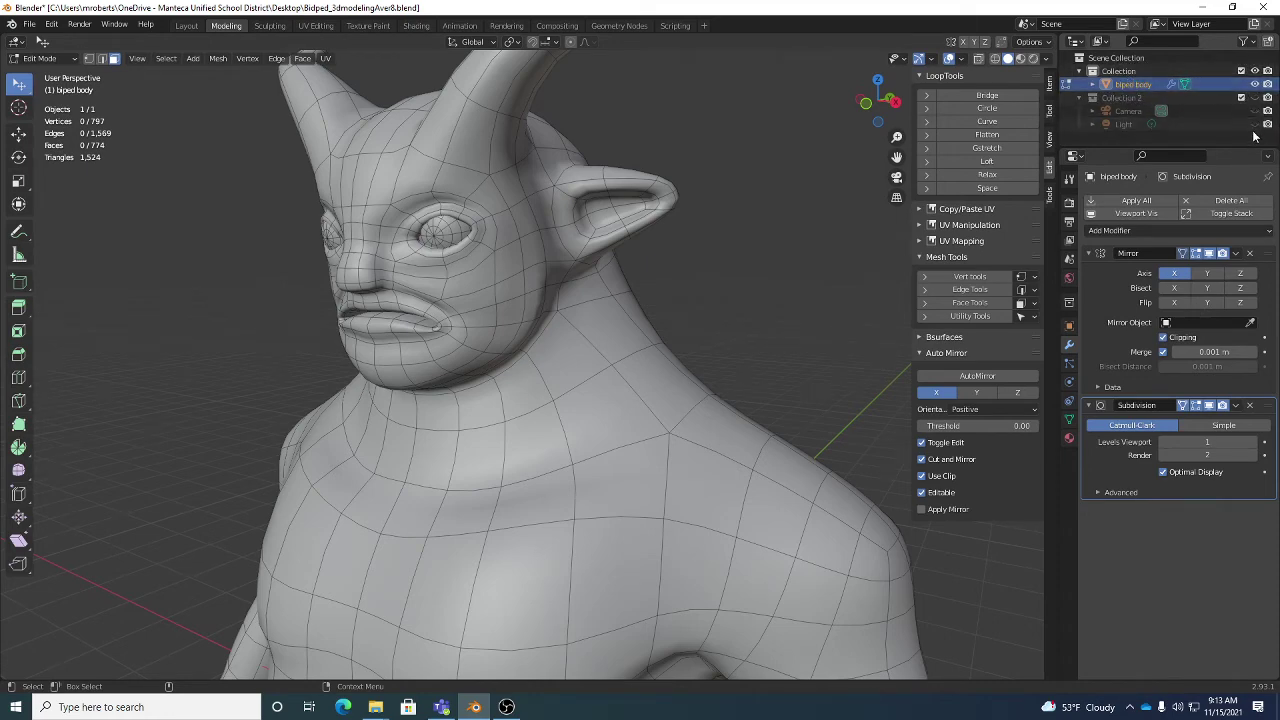
left_click(1255, 97)
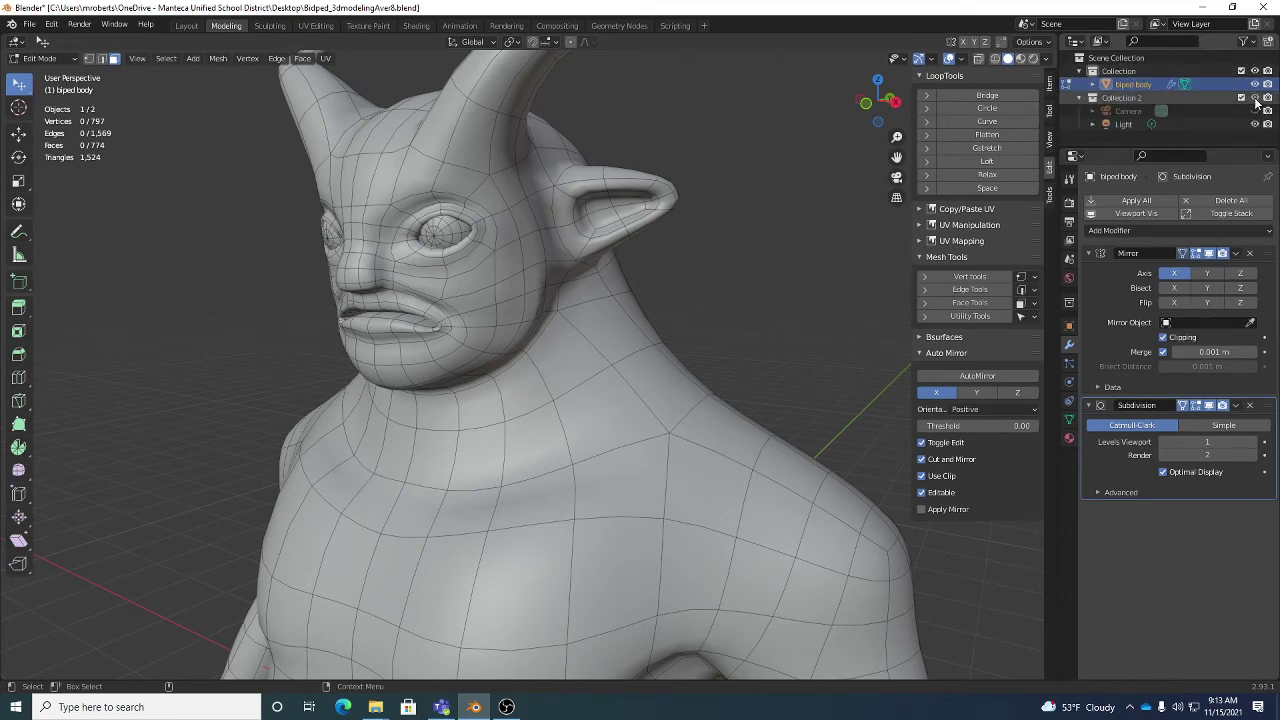
left_click(1255, 97)
Select a face on the character's eyeball and extend the selection to all geometry linked to it
middle_click_drag(734, 243, 677, 229)
scroll(725, 223, "down", 3)
scroll(656, 228, "up", 3)
scroll(675, 229, "down", 2)
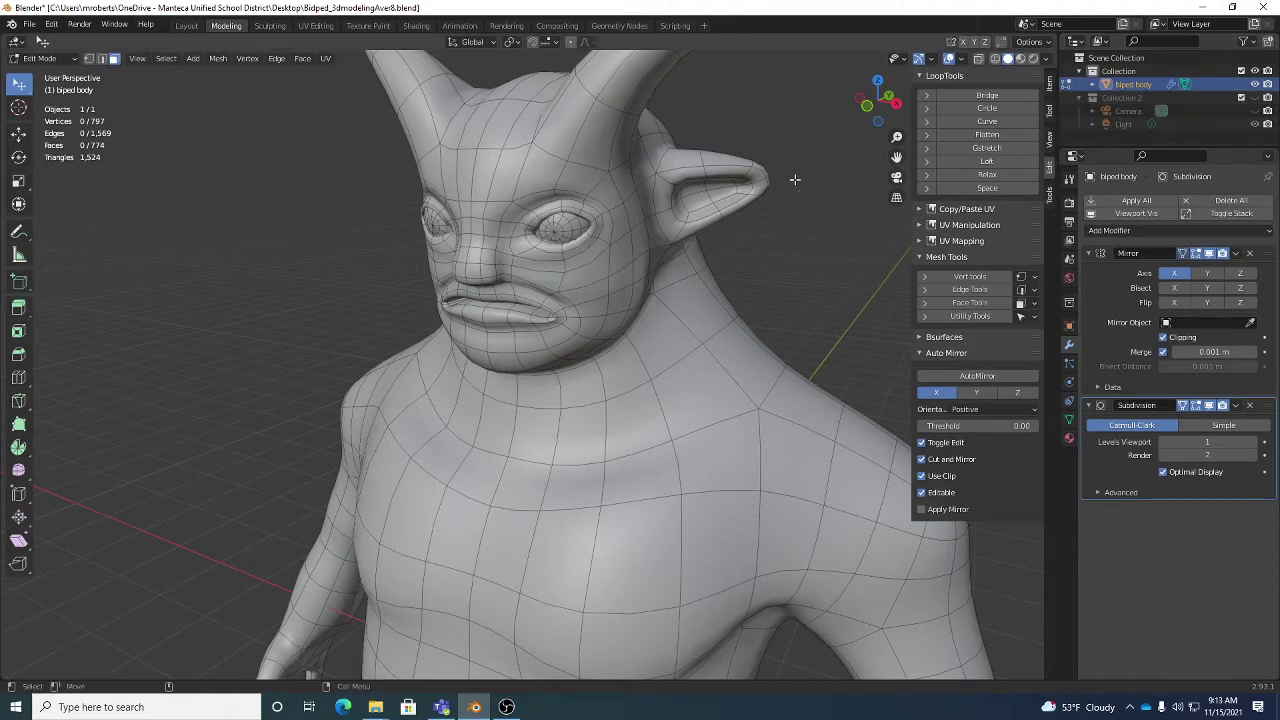
middle_click_drag(588, 218, 600, 246)
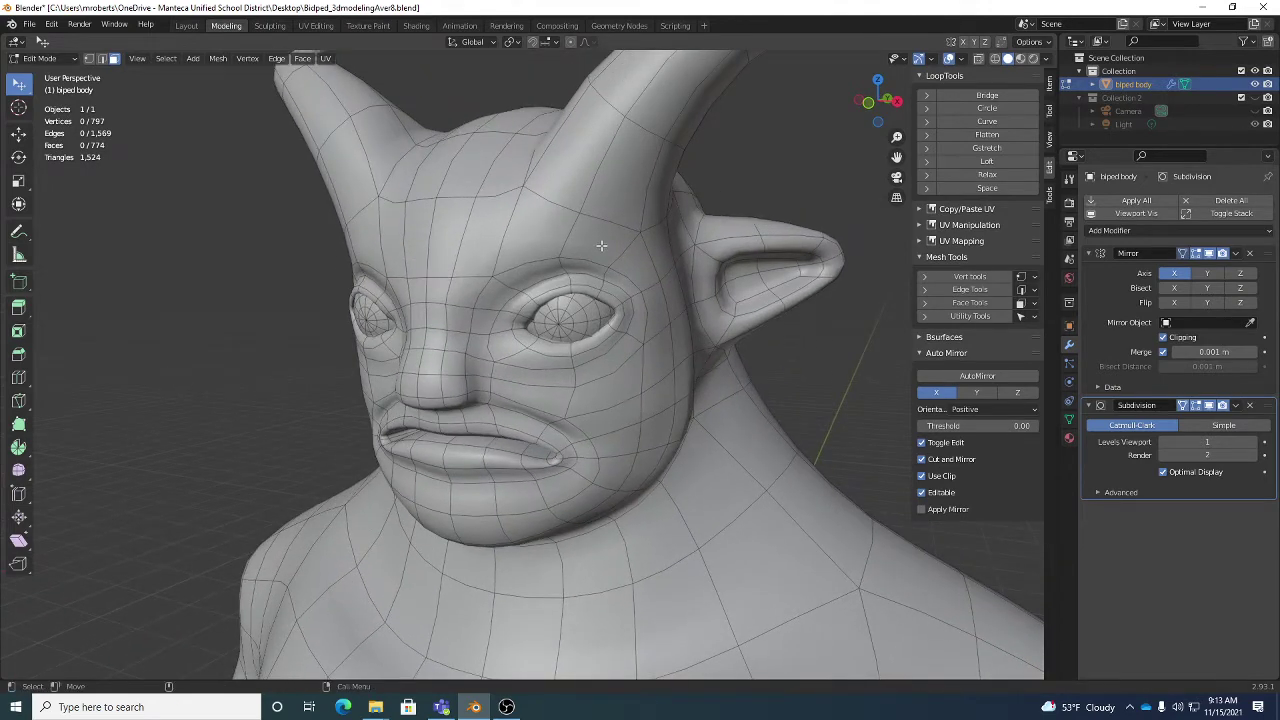
left_click(572, 308)
middle_click_drag(601, 312, 577, 297)
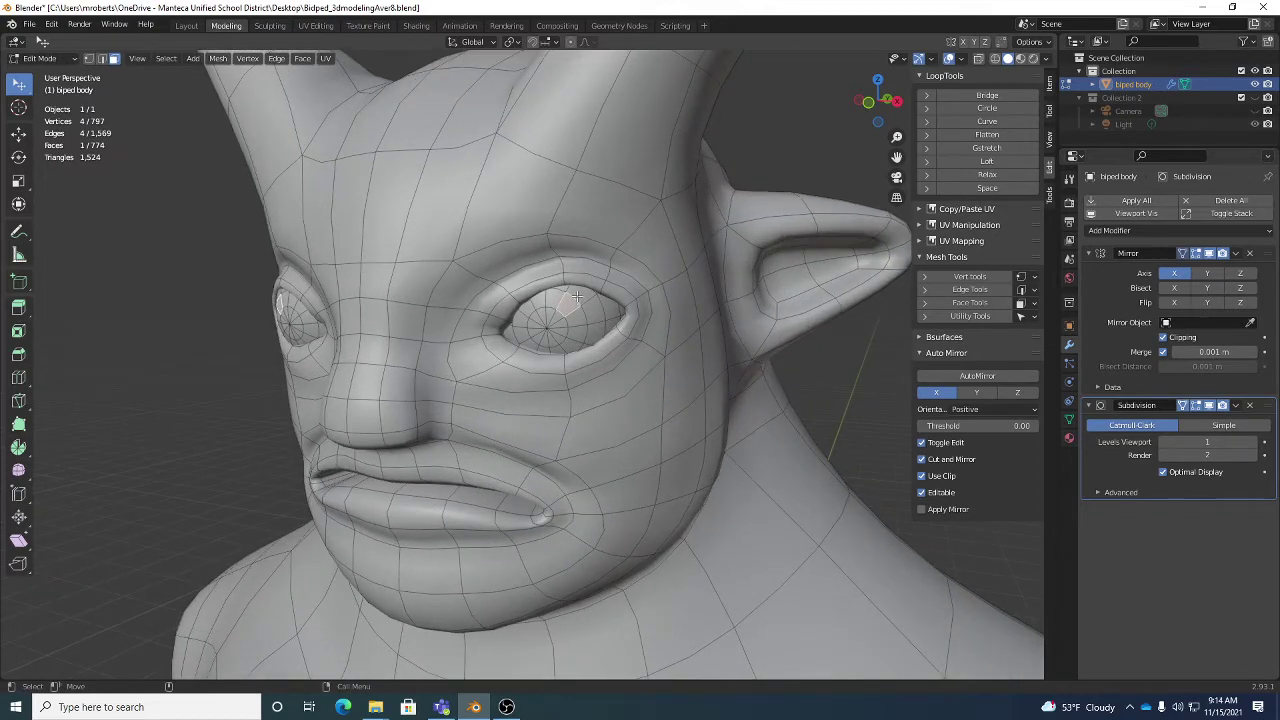
left_click(166, 59)
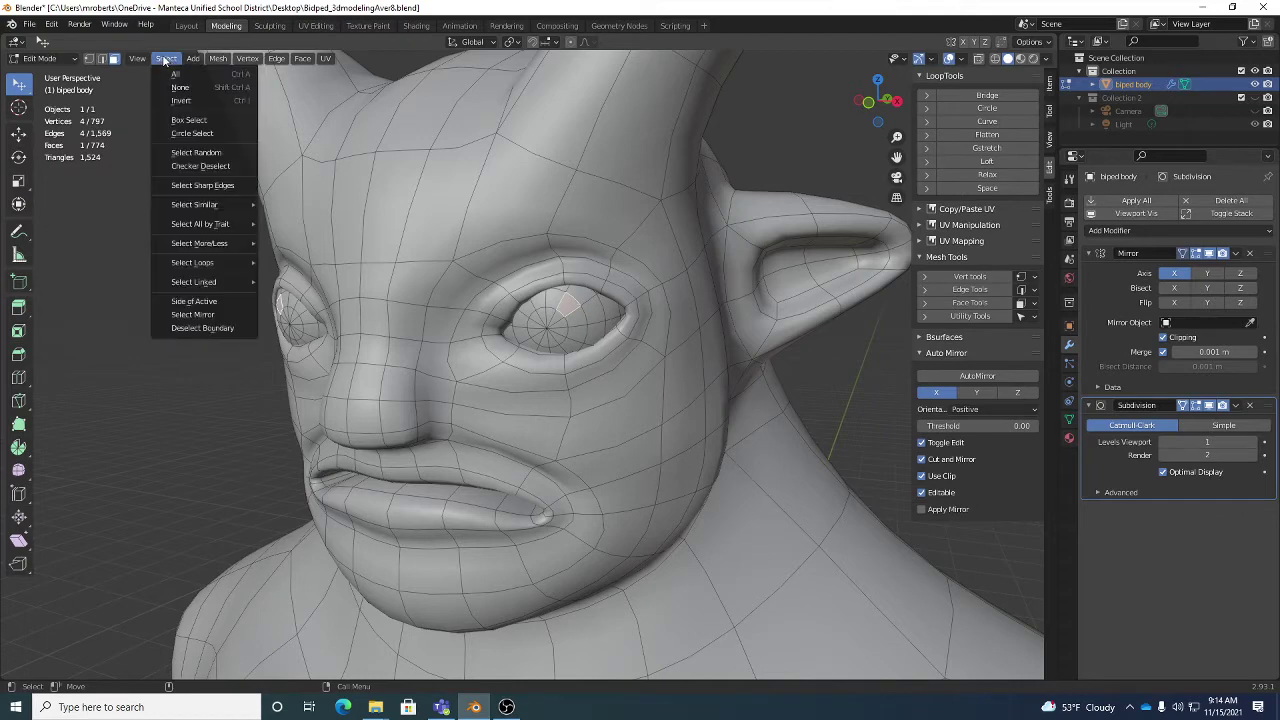
mouse_move(210, 283)
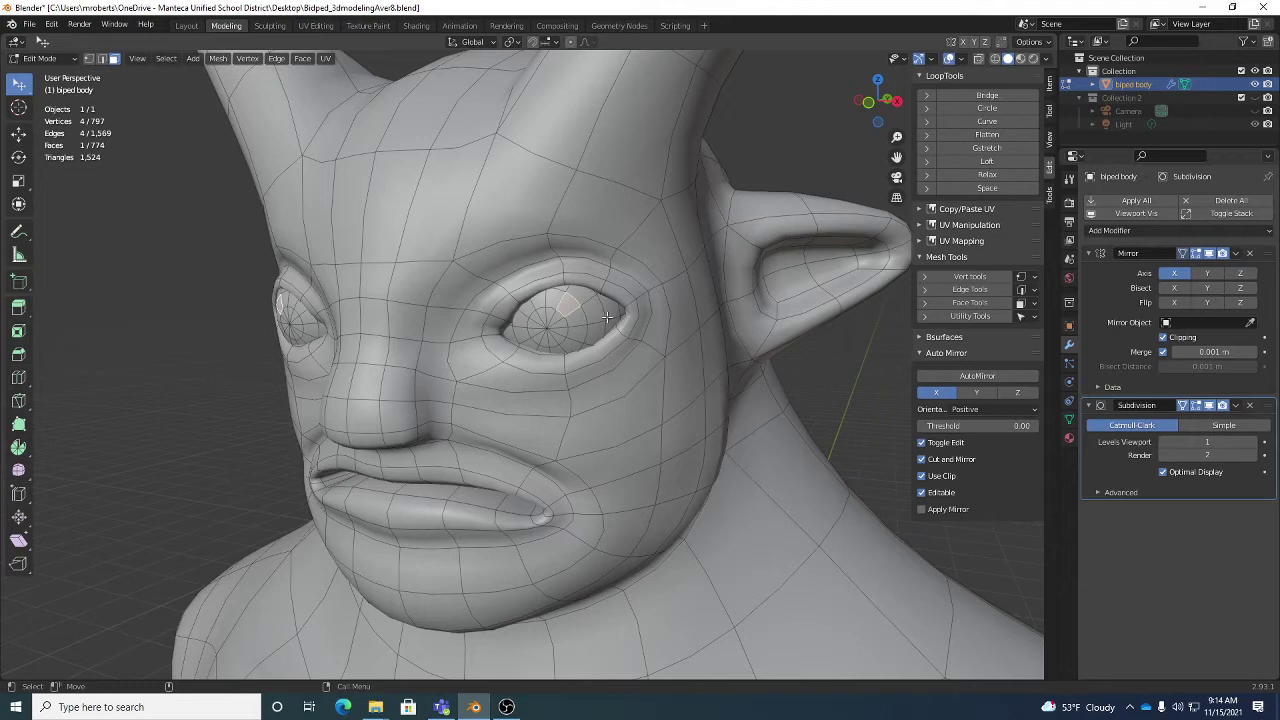
key("ctrl+l")
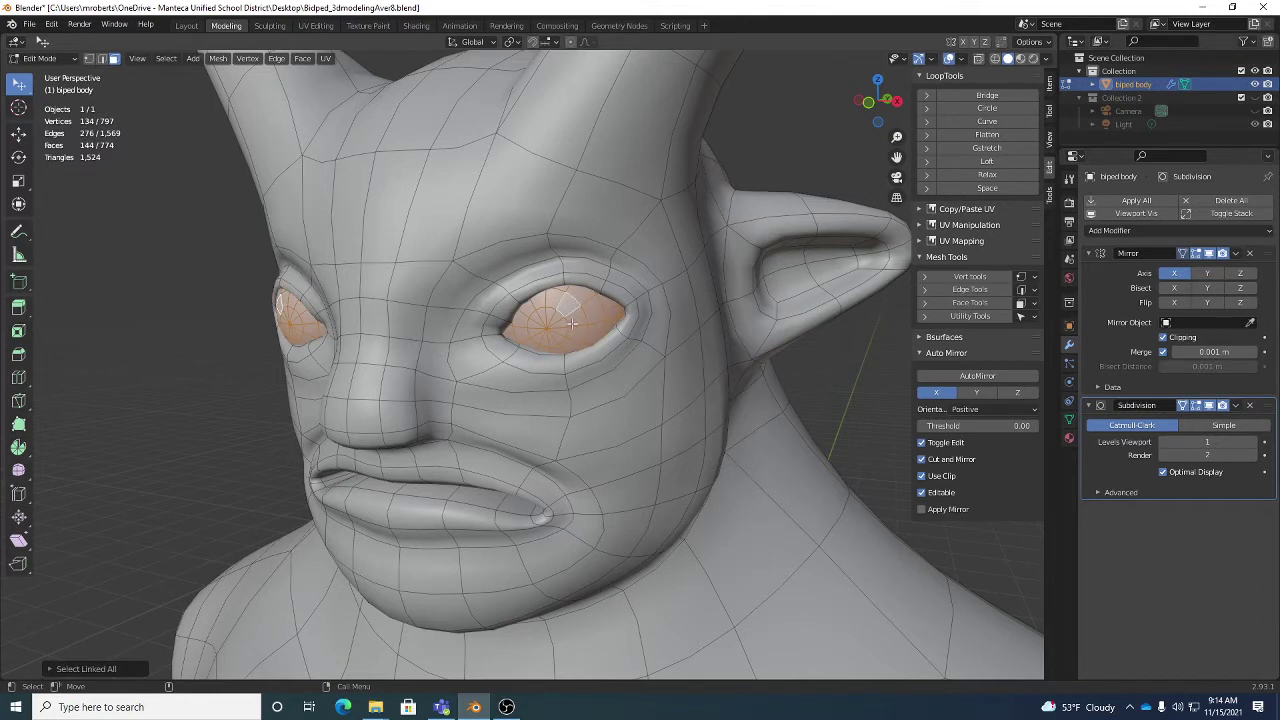
key("ctrl+z")
key("ctrl+shift+z")
Try to move the selected eyeballs with the Move tool, and undo the move
middle_click_drag(662, 356, 565, 330)
key("shift+space")
key("g")
key("g")
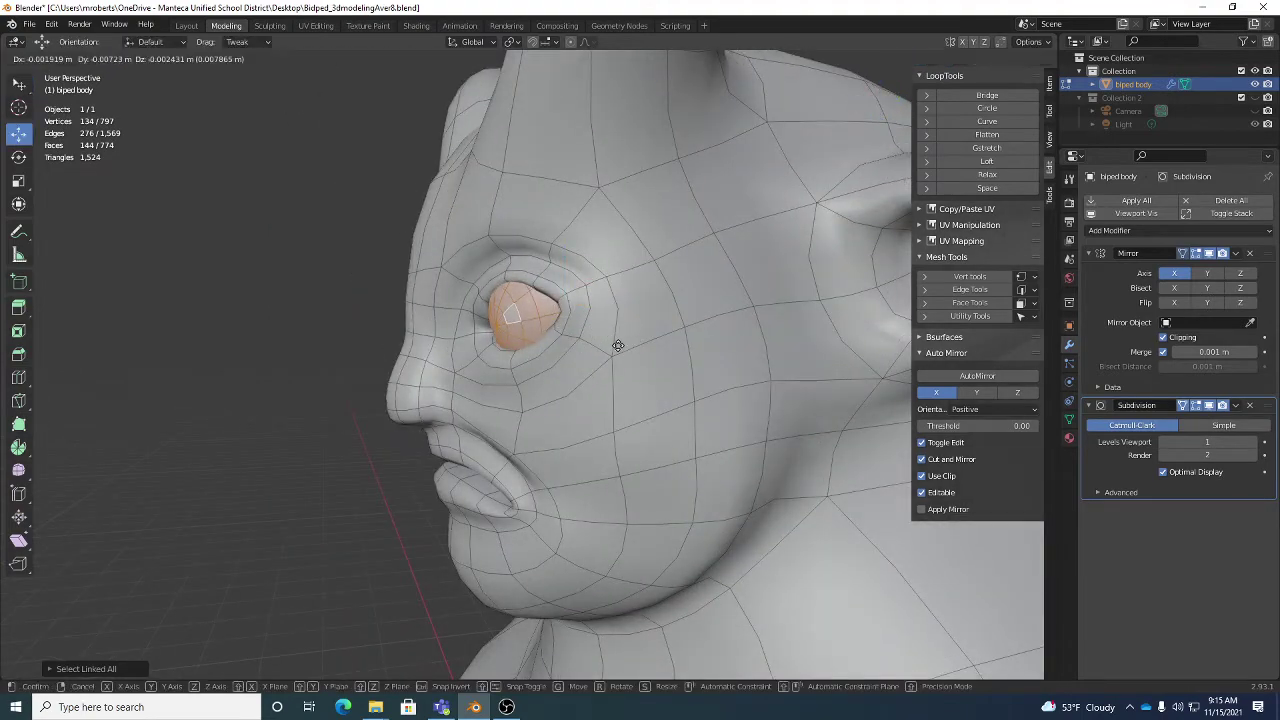
left_click(426, 352)
key("ctrl+z")
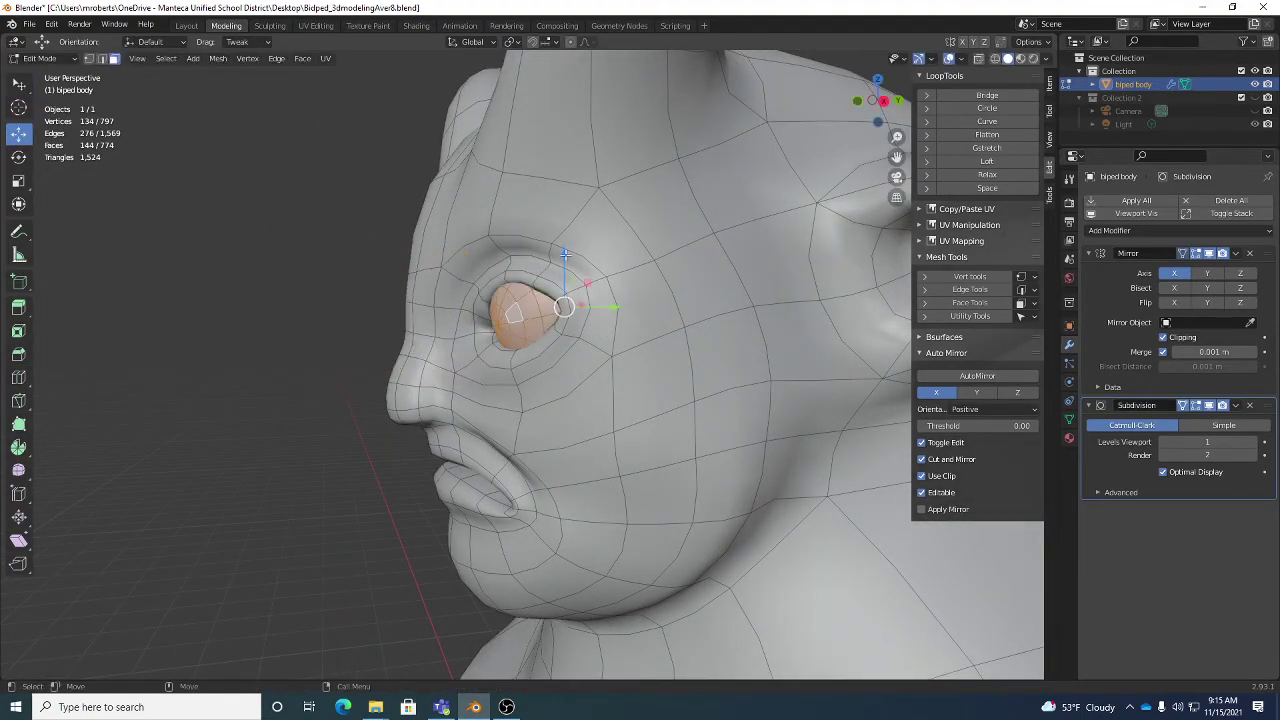
Select a face above the eye and extend the selection to all linked body geometry
middle_click_drag(563, 298, 628, 282)
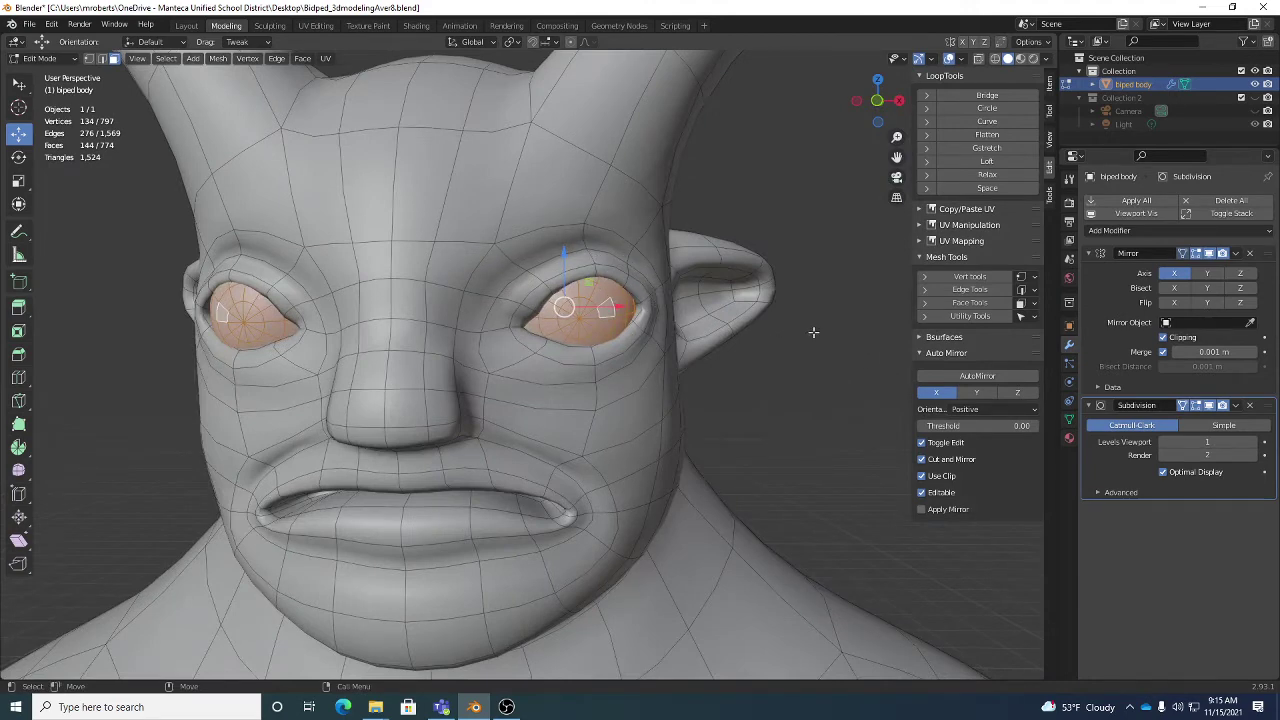
left_click(648, 218)
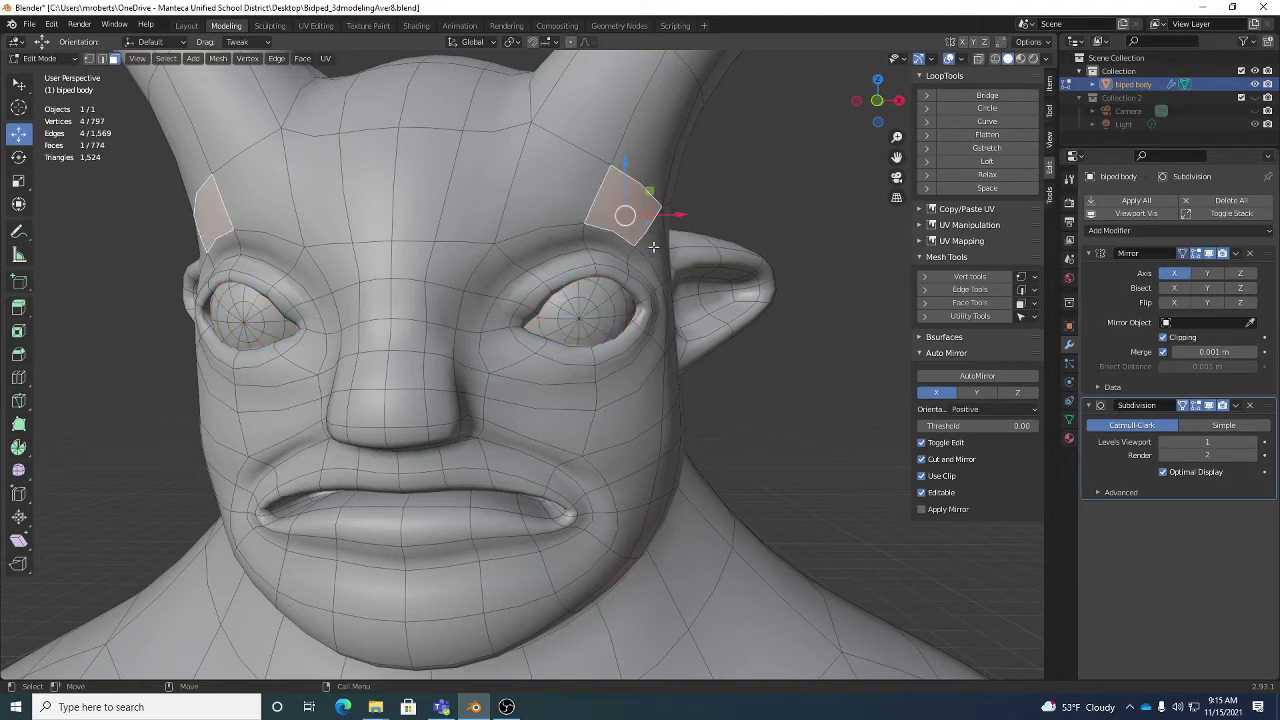
key("ctrl+l")
middle_click_drag(749, 336, 720, 346)
key("w")
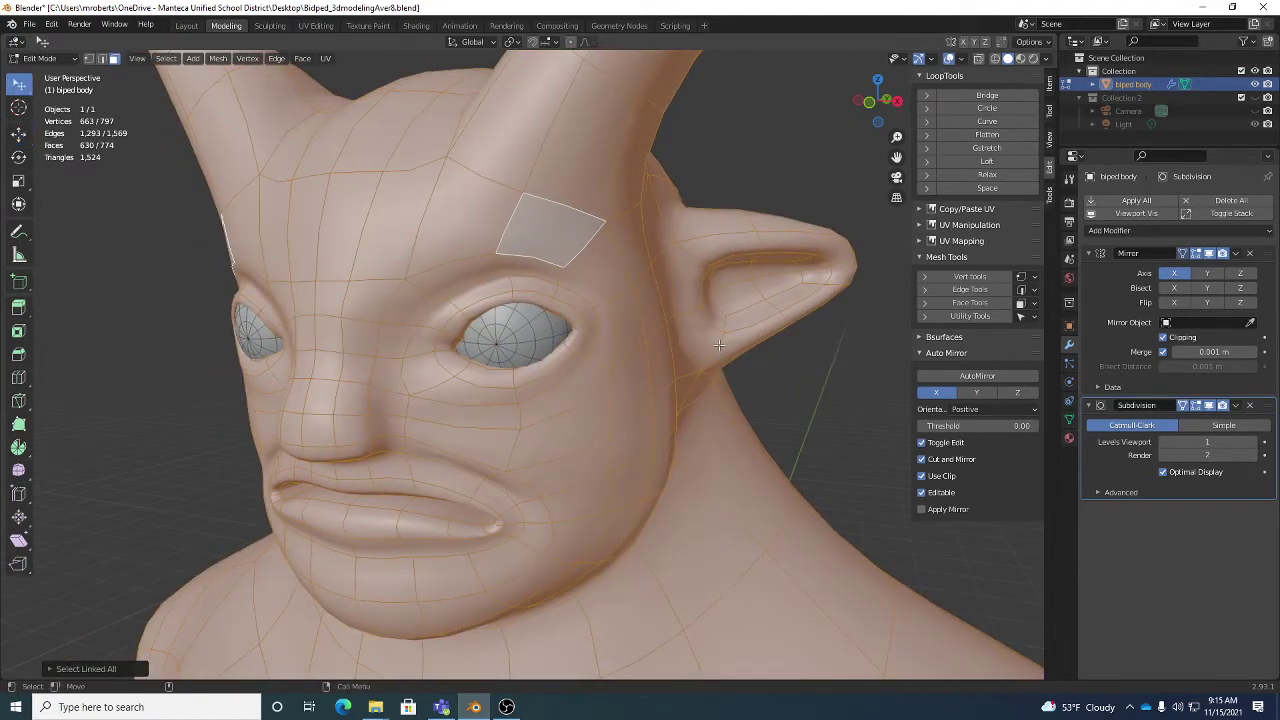
Reselect an eyeball face and apply Select Linked to include the complete eyeballs
left_click(511, 330)
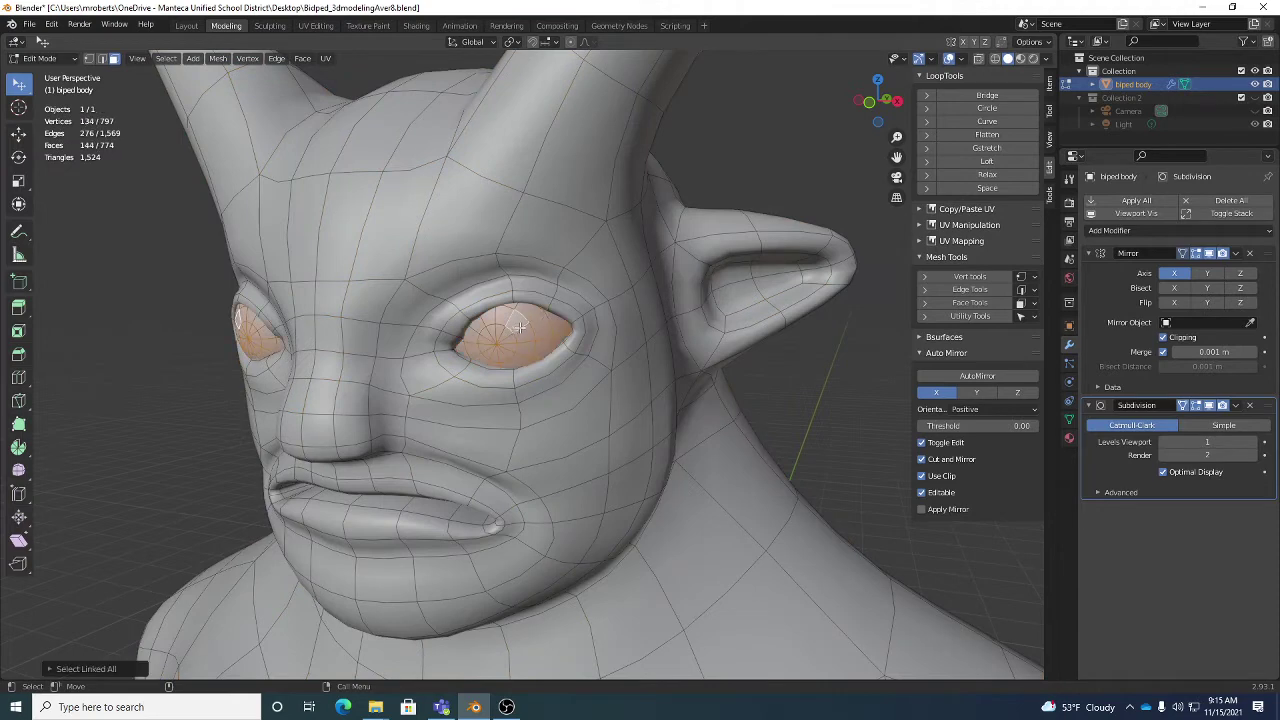
key("ctrl+l")
left_click(170, 60)
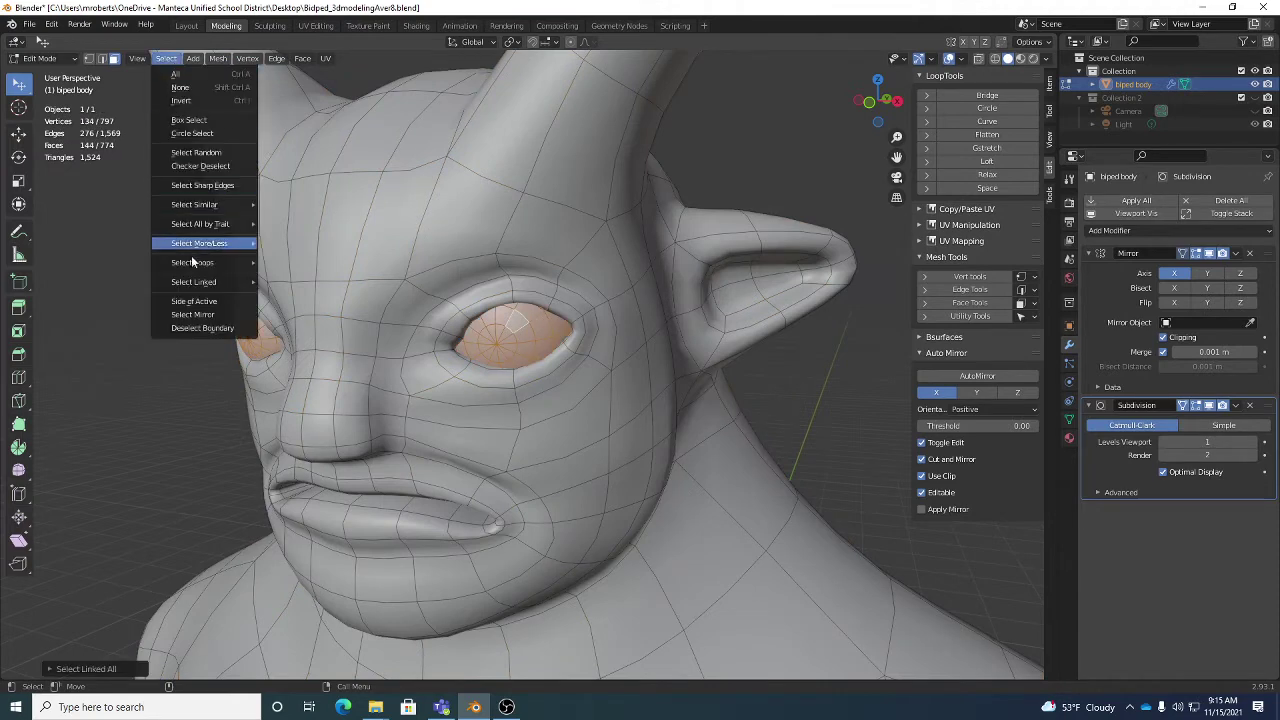
mouse_move(190, 279)
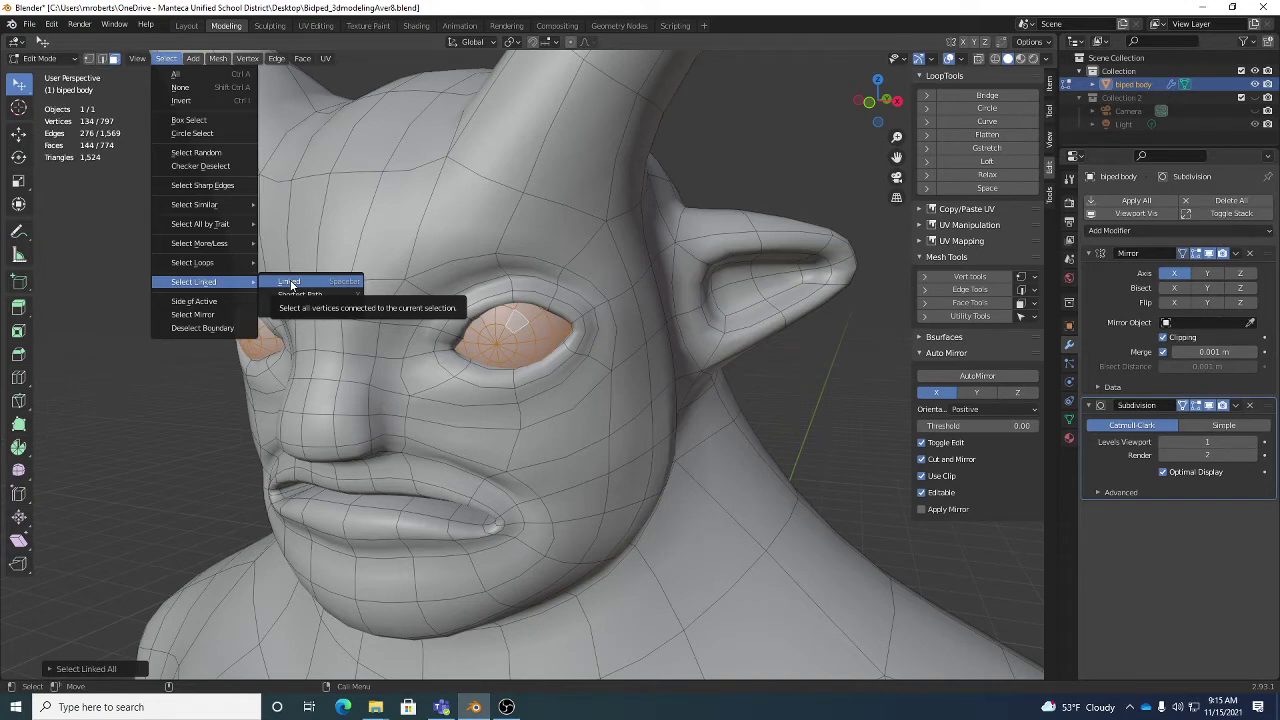
left_click(290, 284)
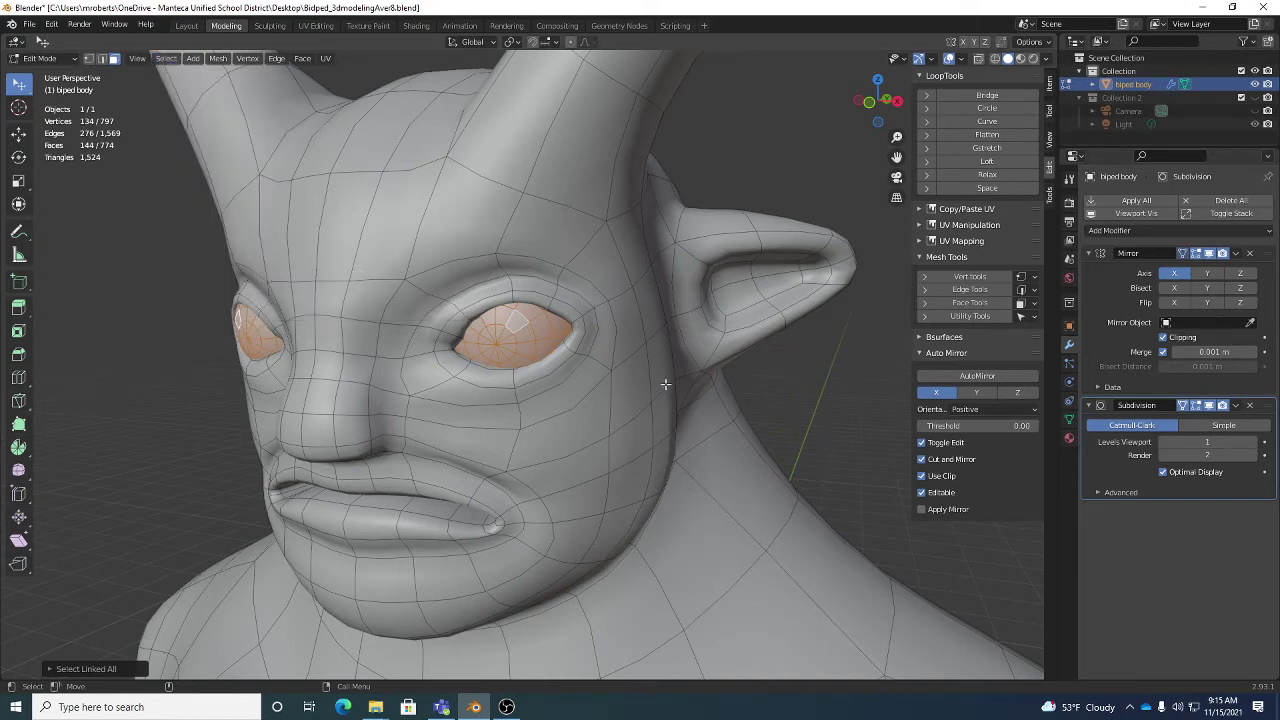
Separate the selected eyeballs from the biped body by Selection and switch to Object Mode
scroll(619, 362, "down", 3)
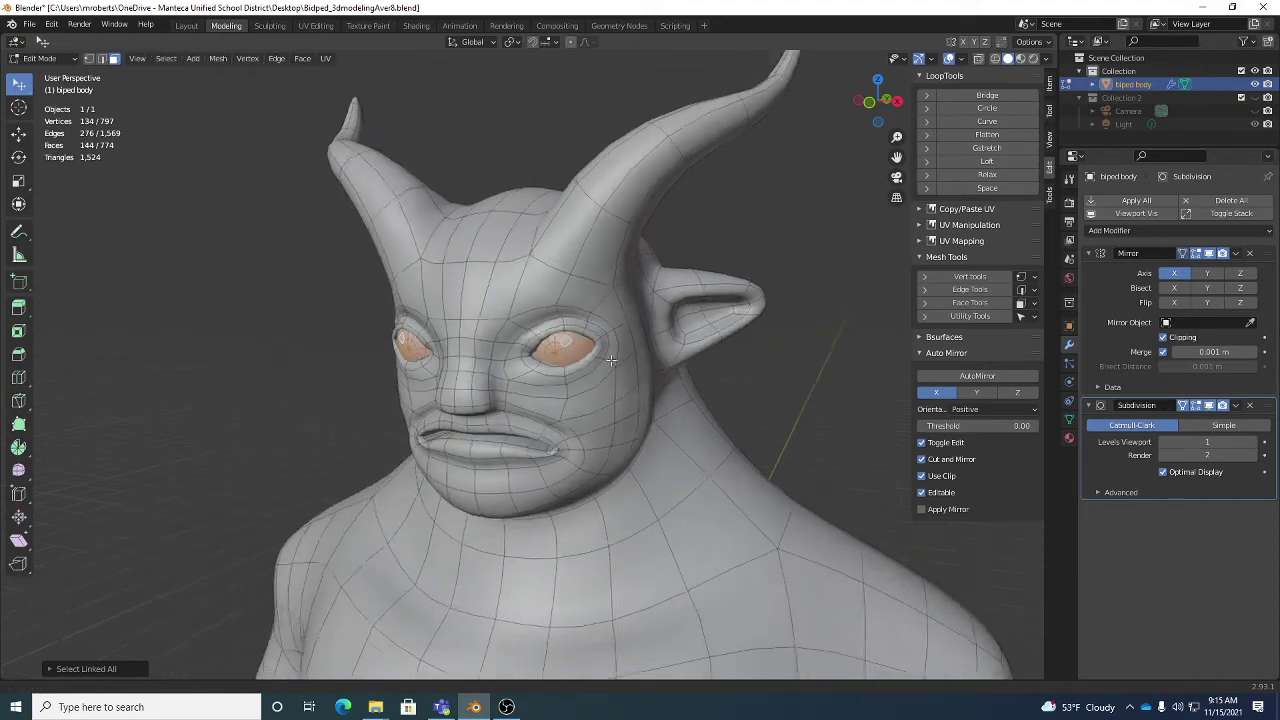
middle_click_drag(619, 362, 505, 226)
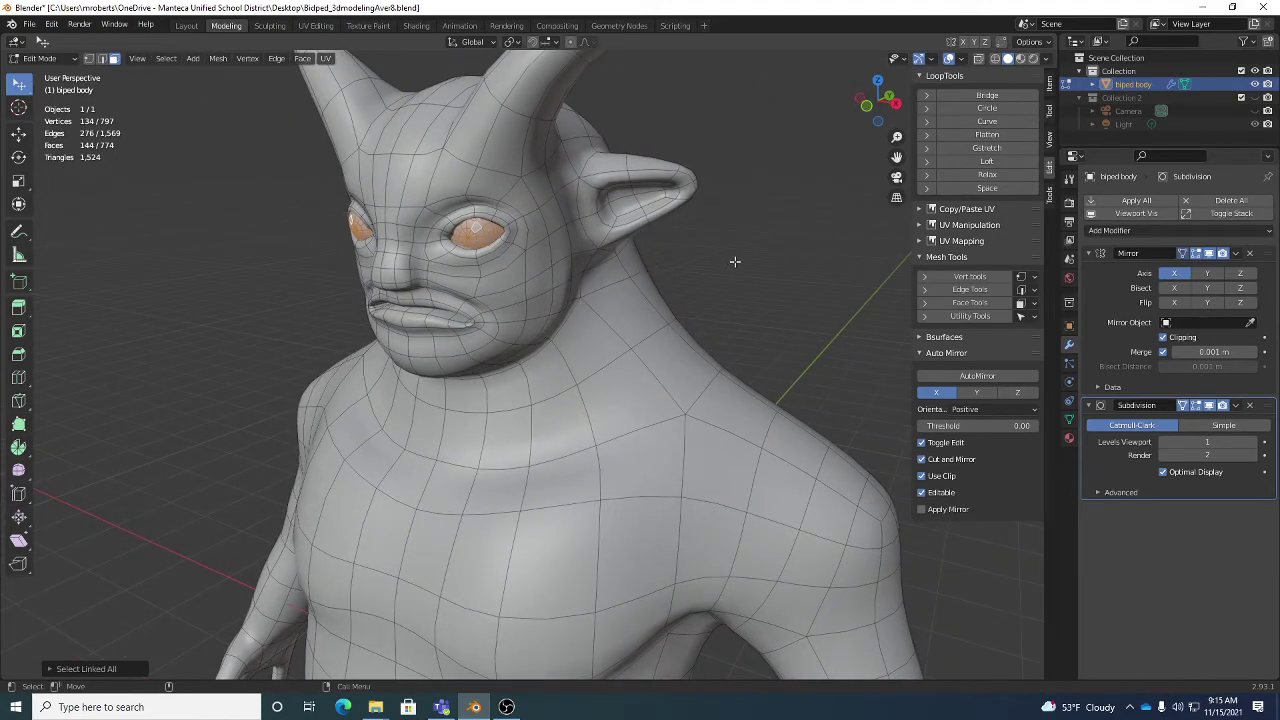
right_click(791, 260)
mouse_move(790, 258)
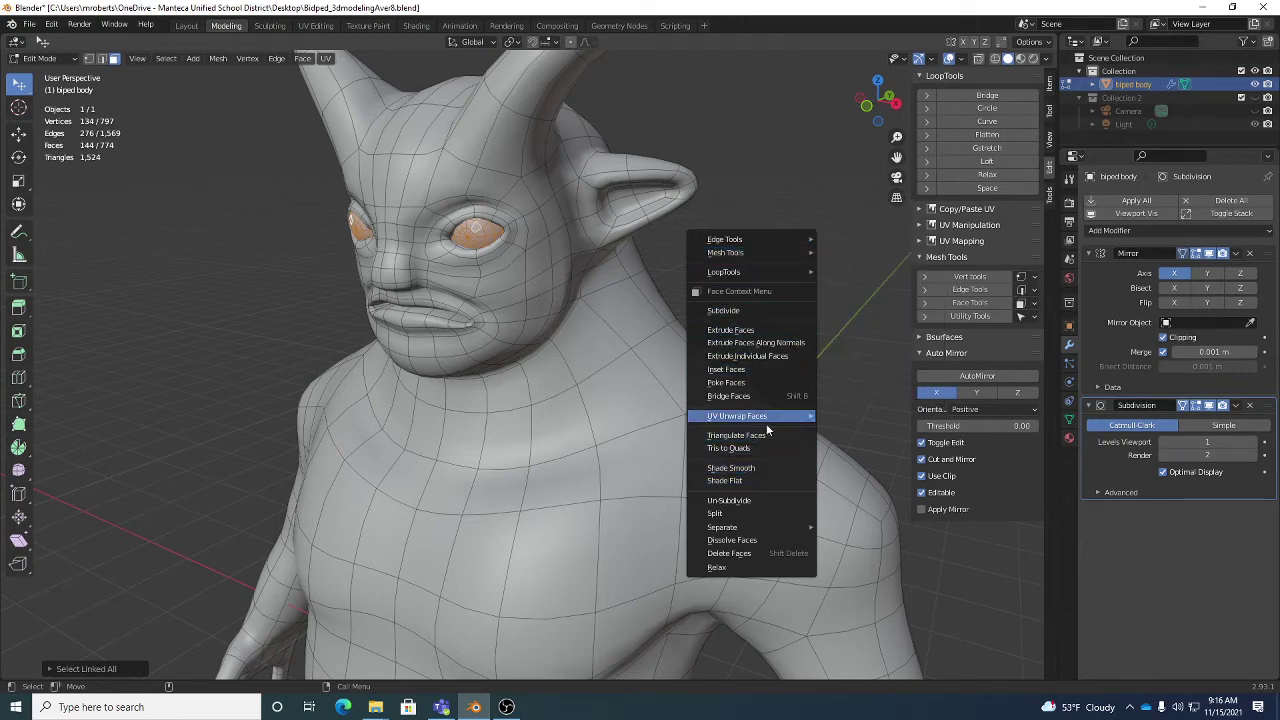
mouse_move(756, 530)
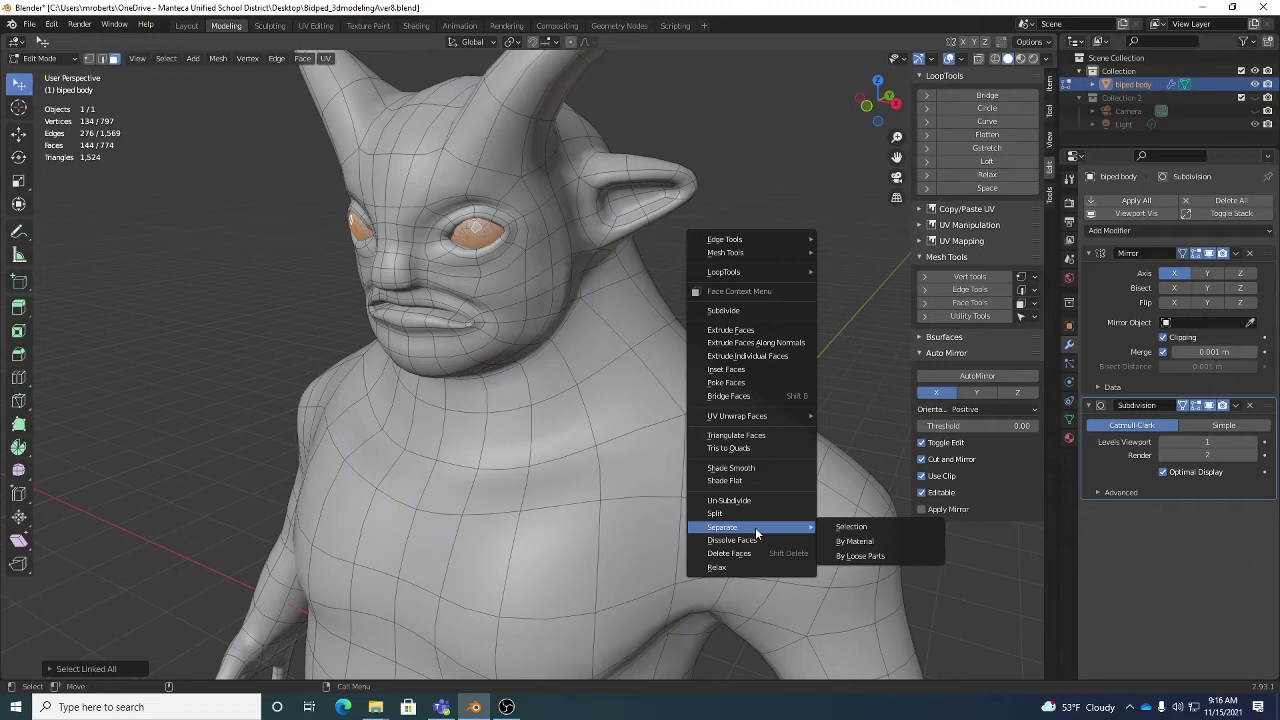
left_click(853, 527)
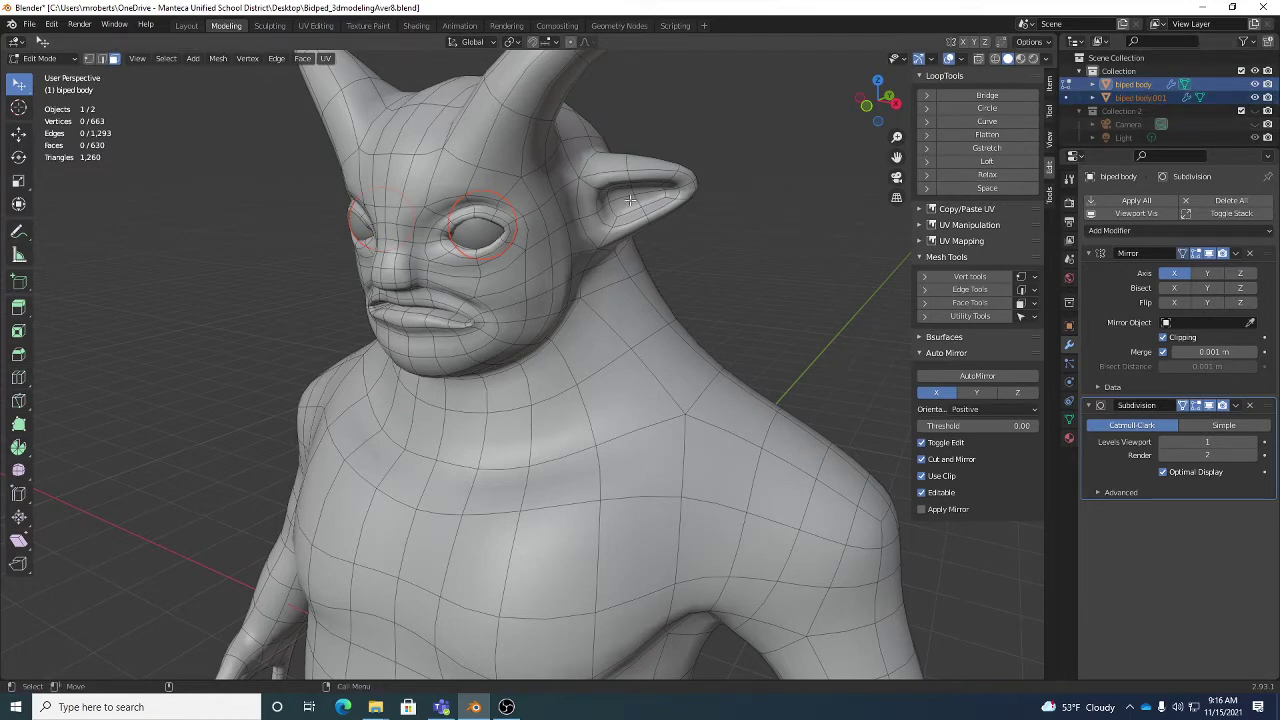
key("Tab")
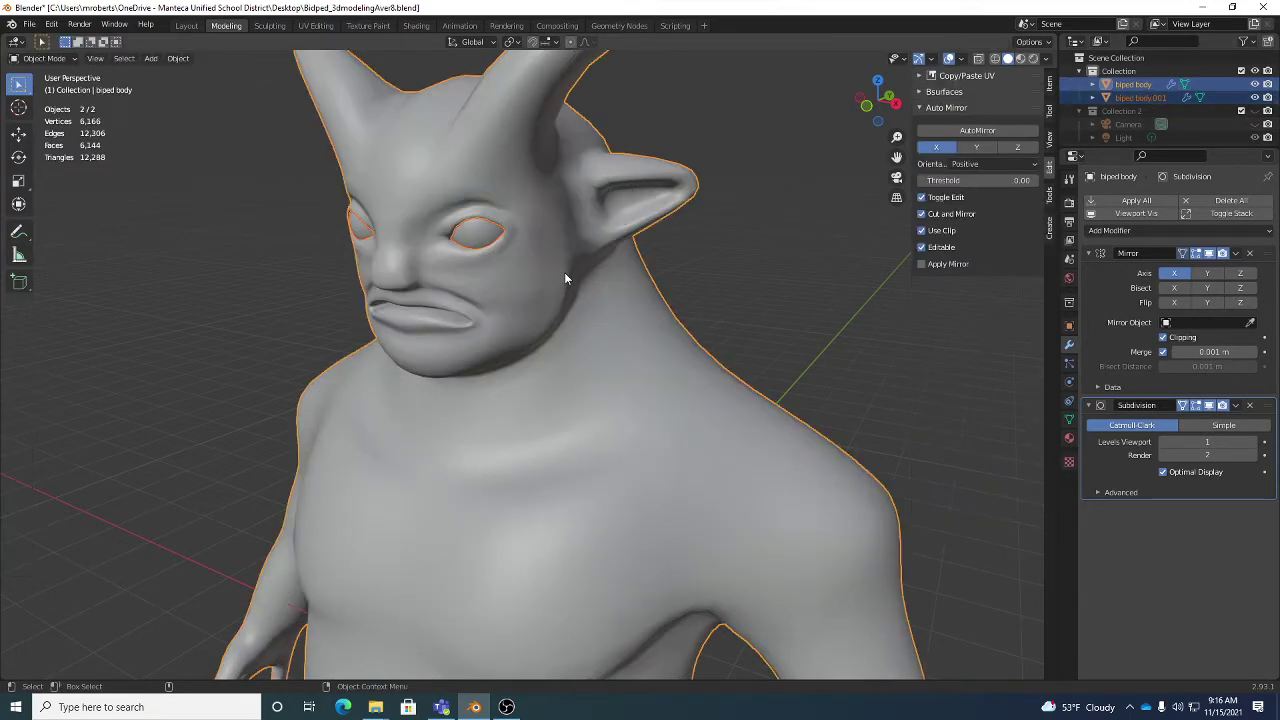
Check the separation by selecting the eyeballs and the biped body in turn, ending with the eyeballs selected
left_click(488, 237)
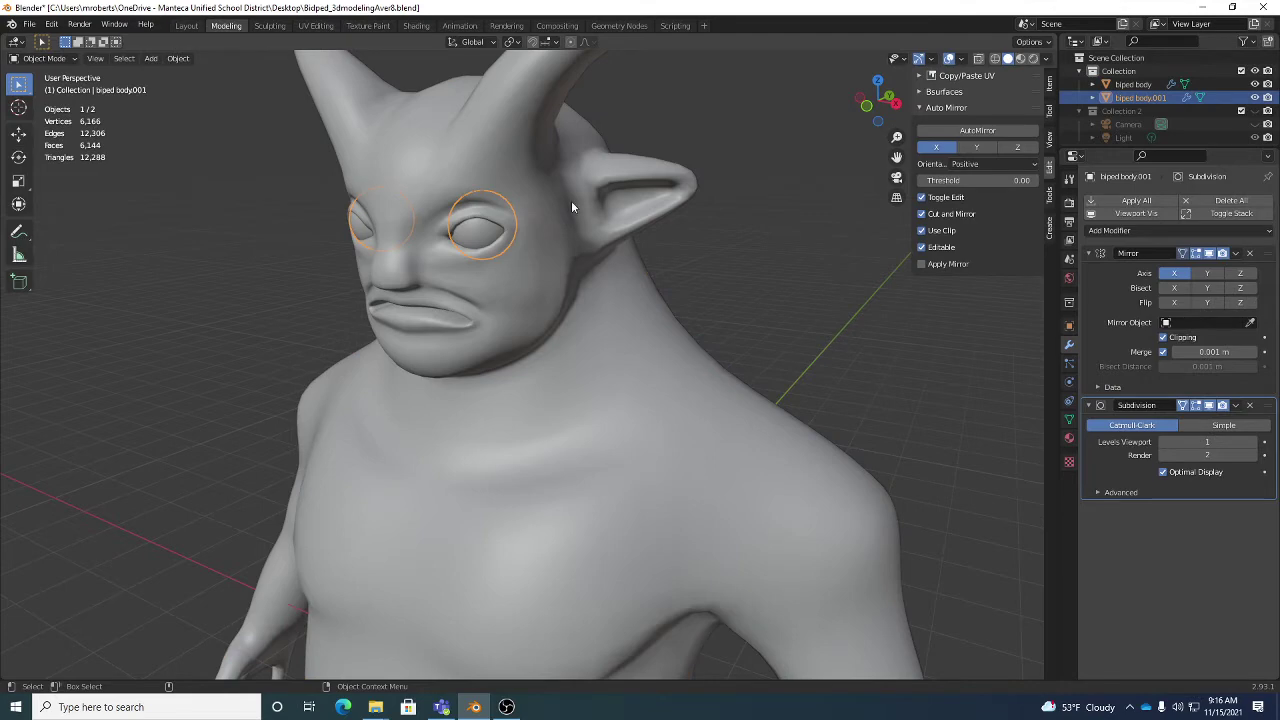
left_click(483, 232)
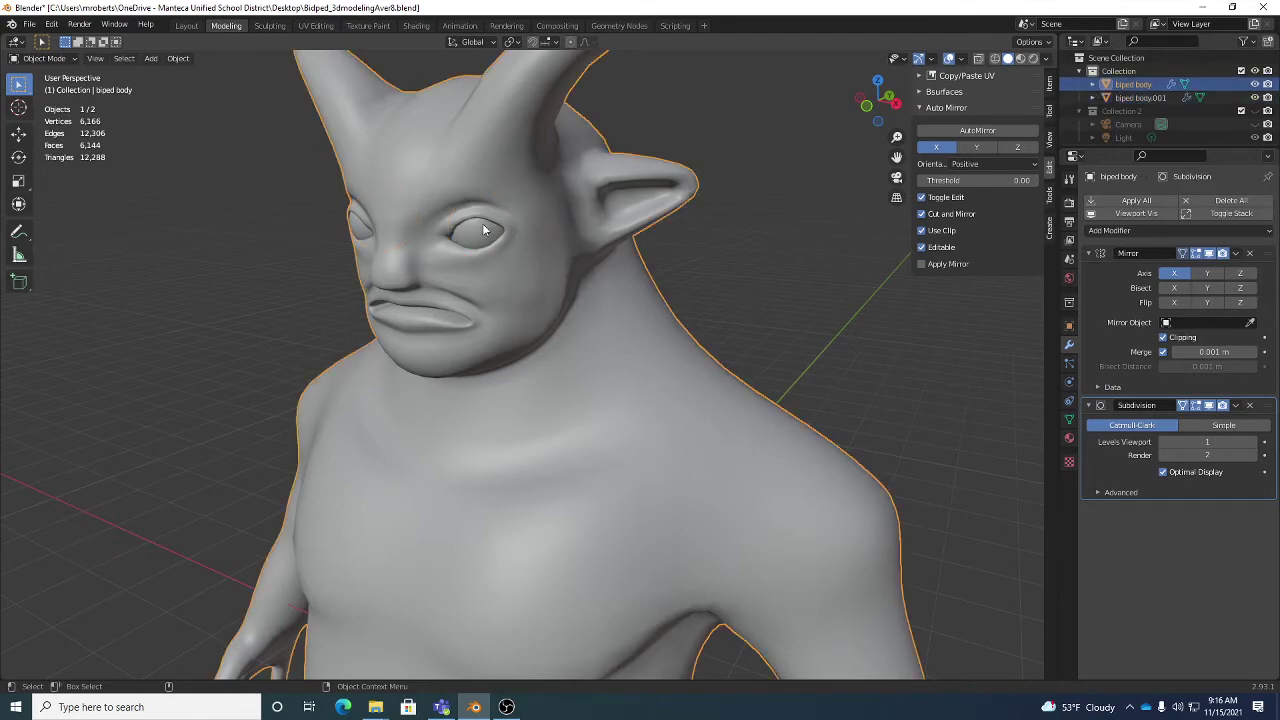
left_click(487, 231)
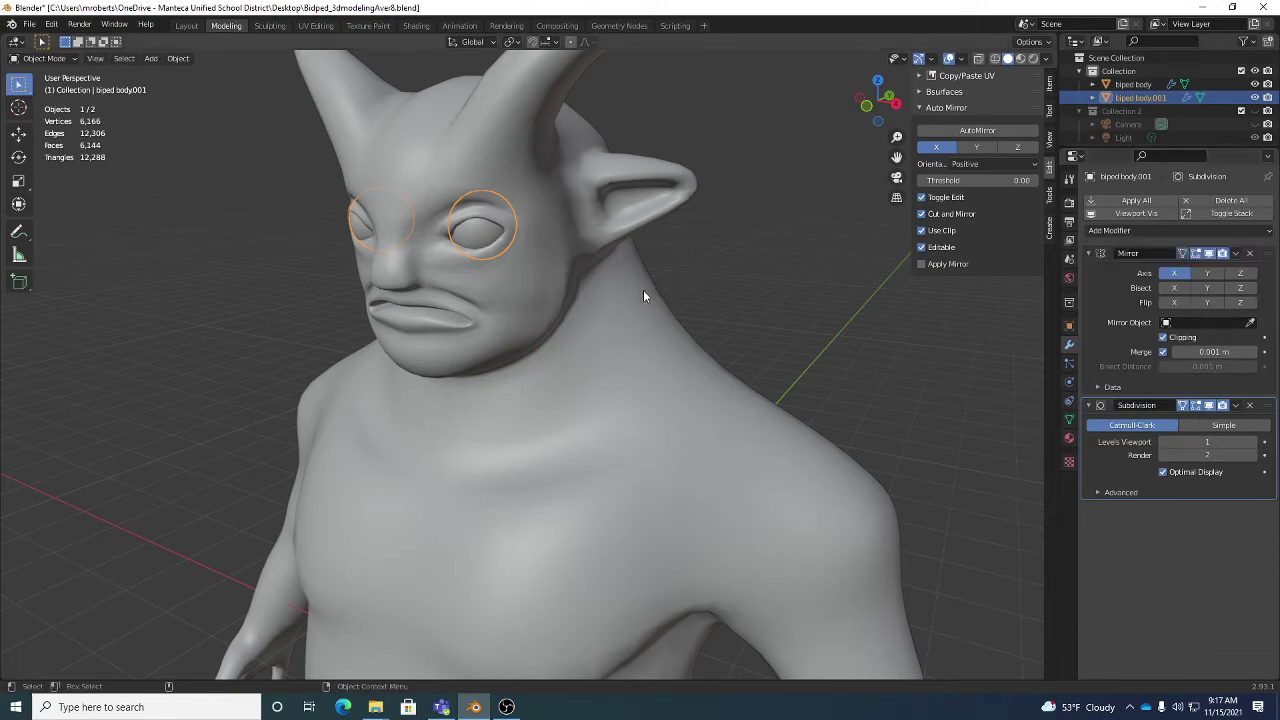
scroll(686, 358, "down", 8)
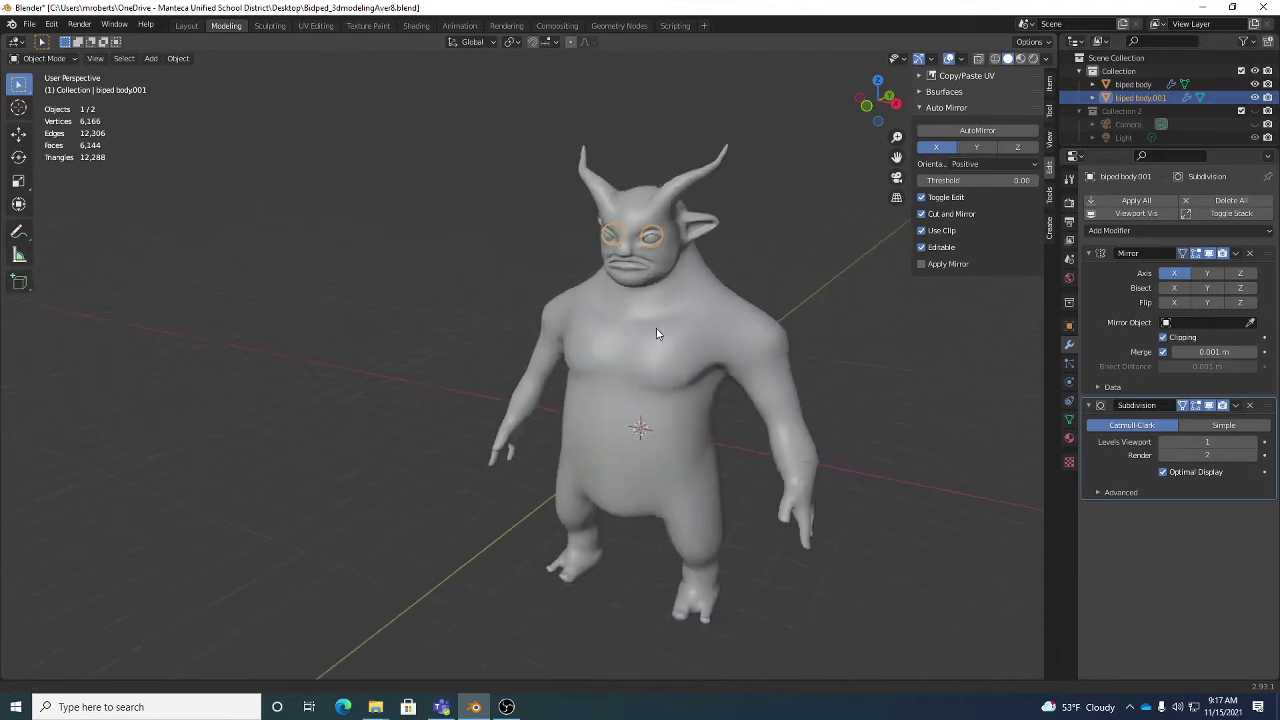
scroll(656, 333, "up", 5)
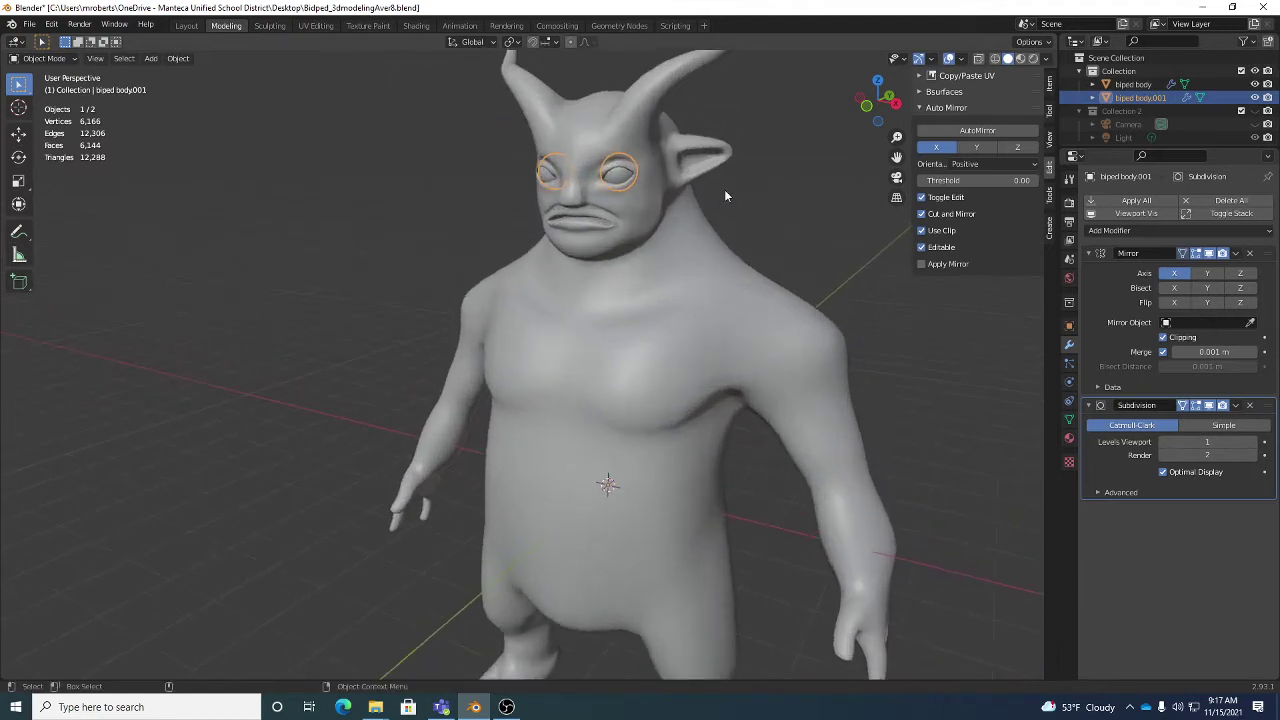
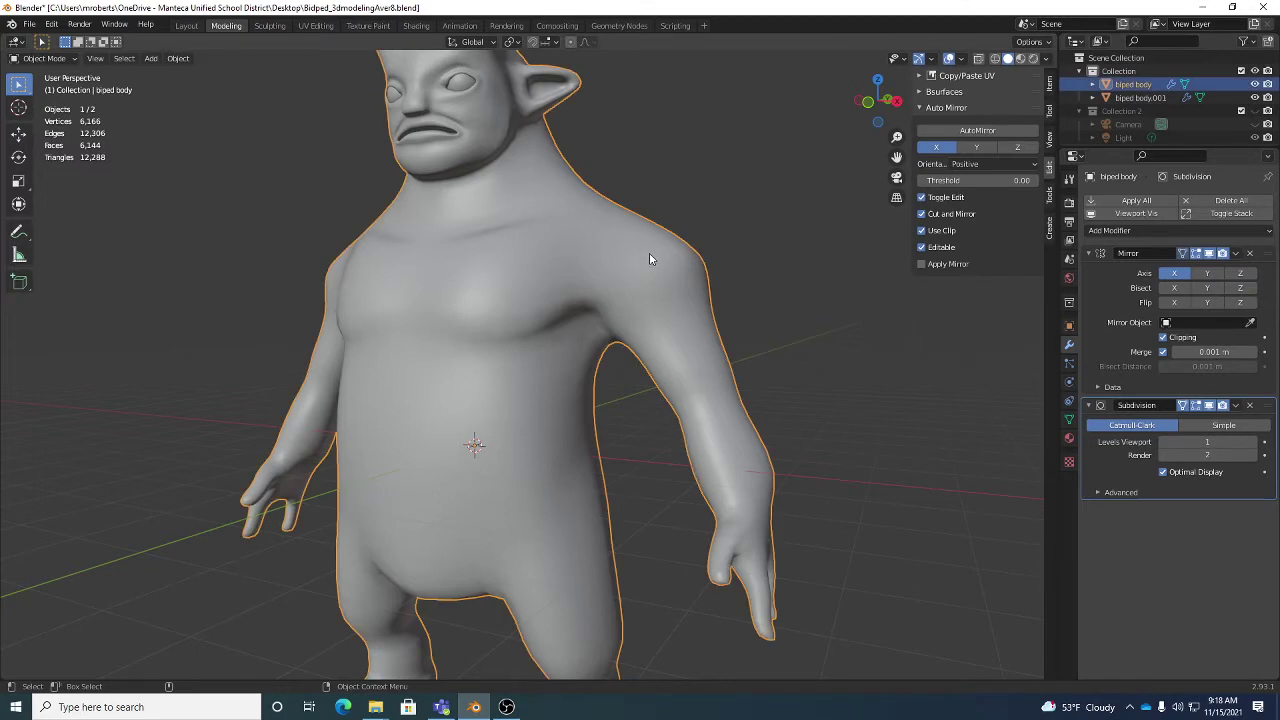
Open the biped body in Edit Mode and add a single edge loop around the upper thighs with Loop Cut
middle_click_drag(668, 332, 620, 358)
key("Tab")
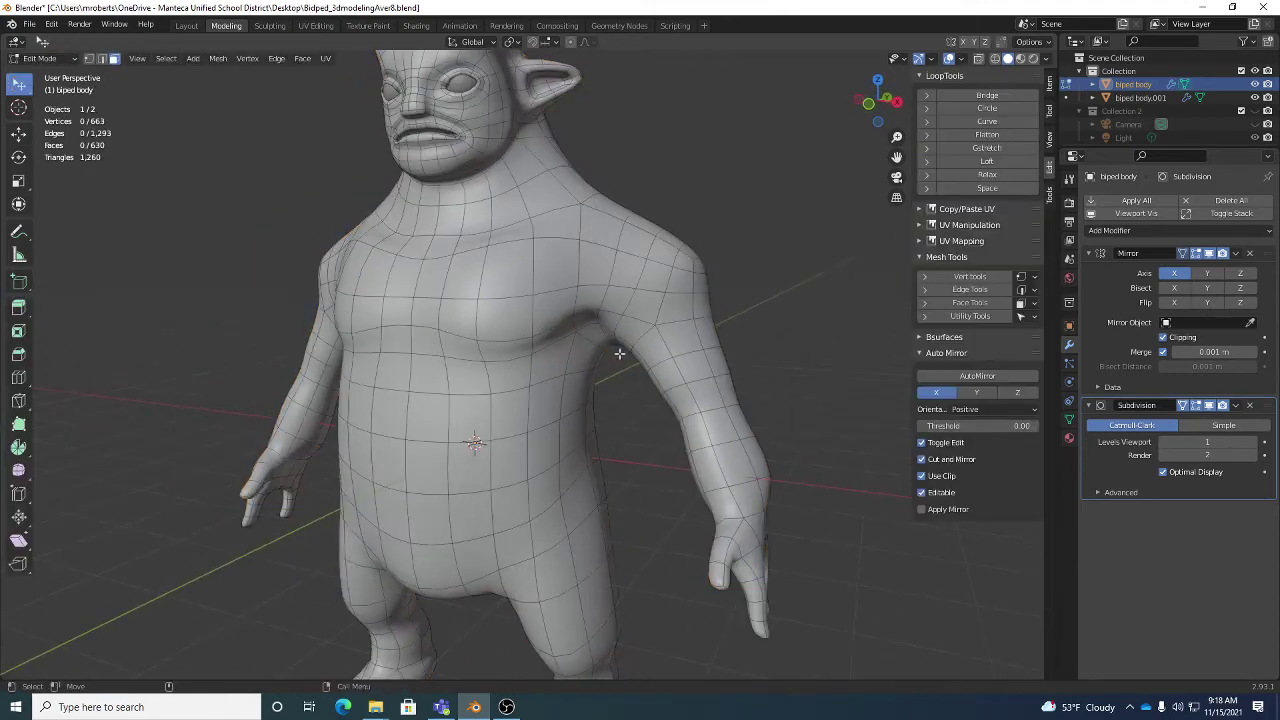
middle_click_drag(605, 410, 640, 375)
key("ctrl+r")
left_click(646, 381)
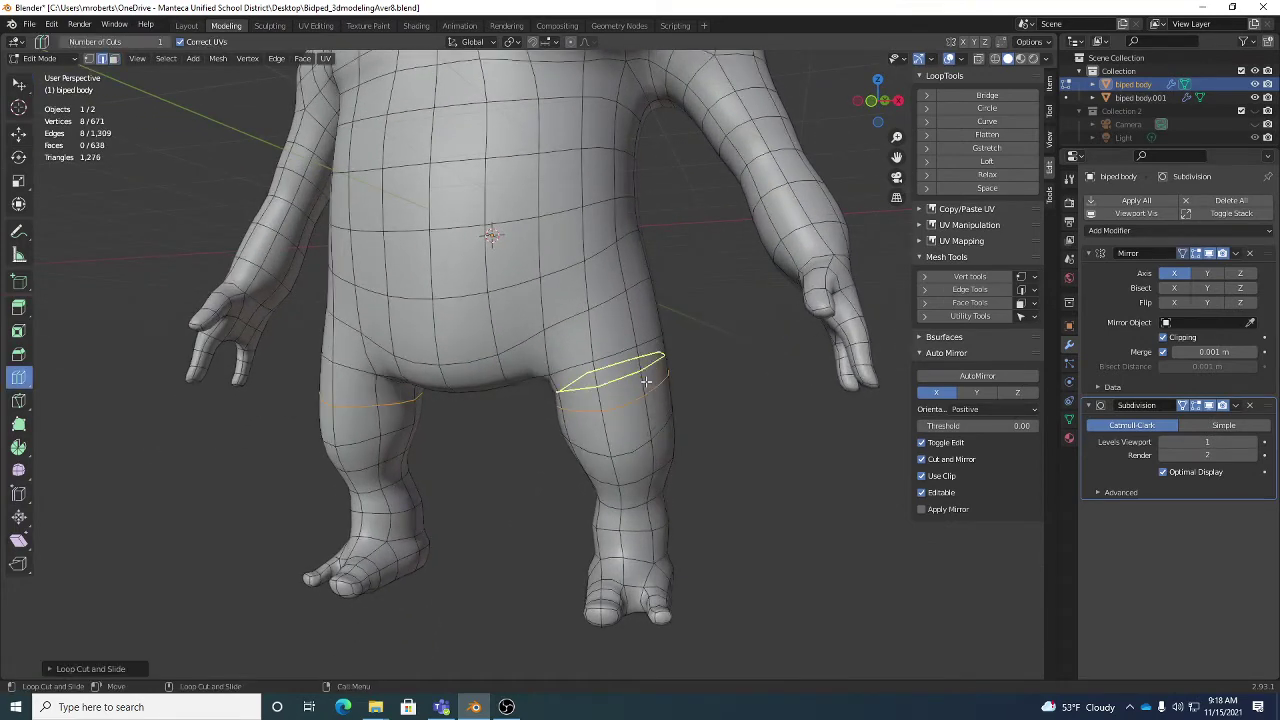
Scale the new thigh edge loop outward to round the upper legs, and clear the selection
key("s")
left_click(752, 363)
middle_click_drag(763, 366, 660, 400)
left_click_drag(675, 400, 754, 403)
middle_click_drag(754, 401, 811, 423)
left_click(762, 433)
middle_click_drag(598, 380, 593, 373)
mouse_move(677, 374)
middle_mouse_down()
mouse_move(683, 389)
mouse_move(687, 373)
middle_mouse_up()
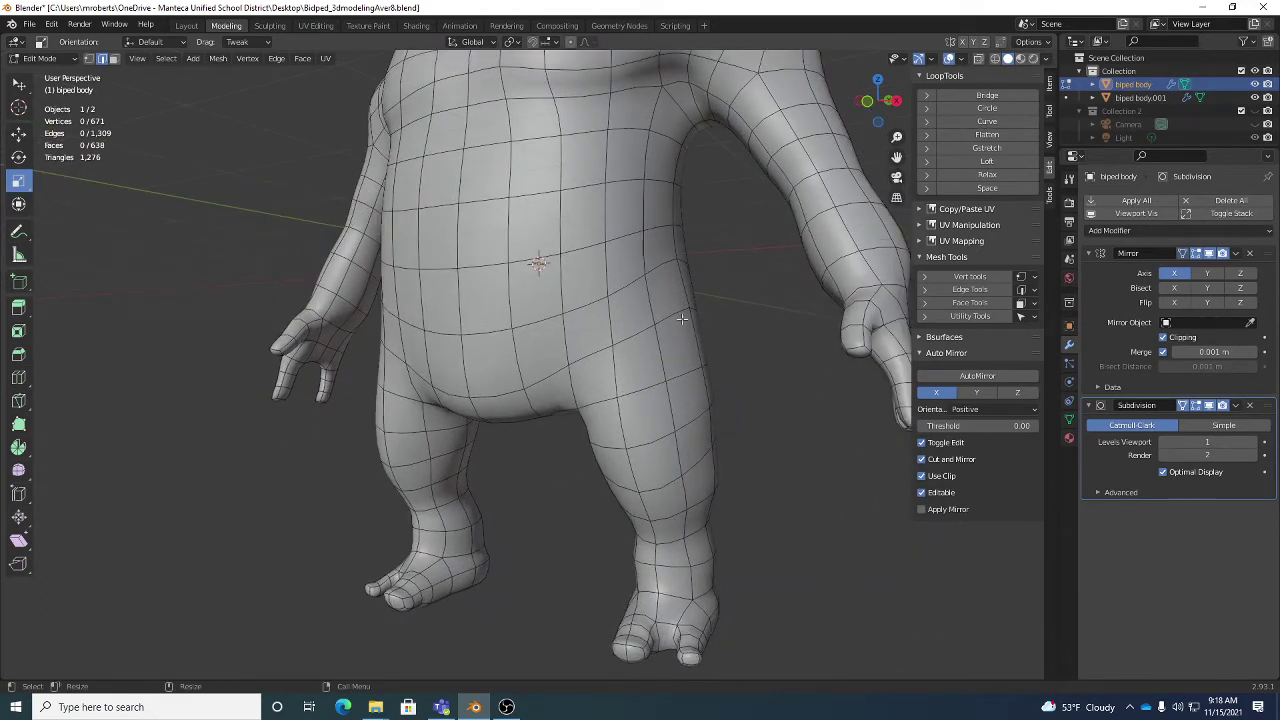
Examine the body's mesh around the torso, arms, hips and legs from several angles
middle_click_drag(680, 412, 668, 423, "shift")
middle_click_drag(897, 228, 1147, 394)
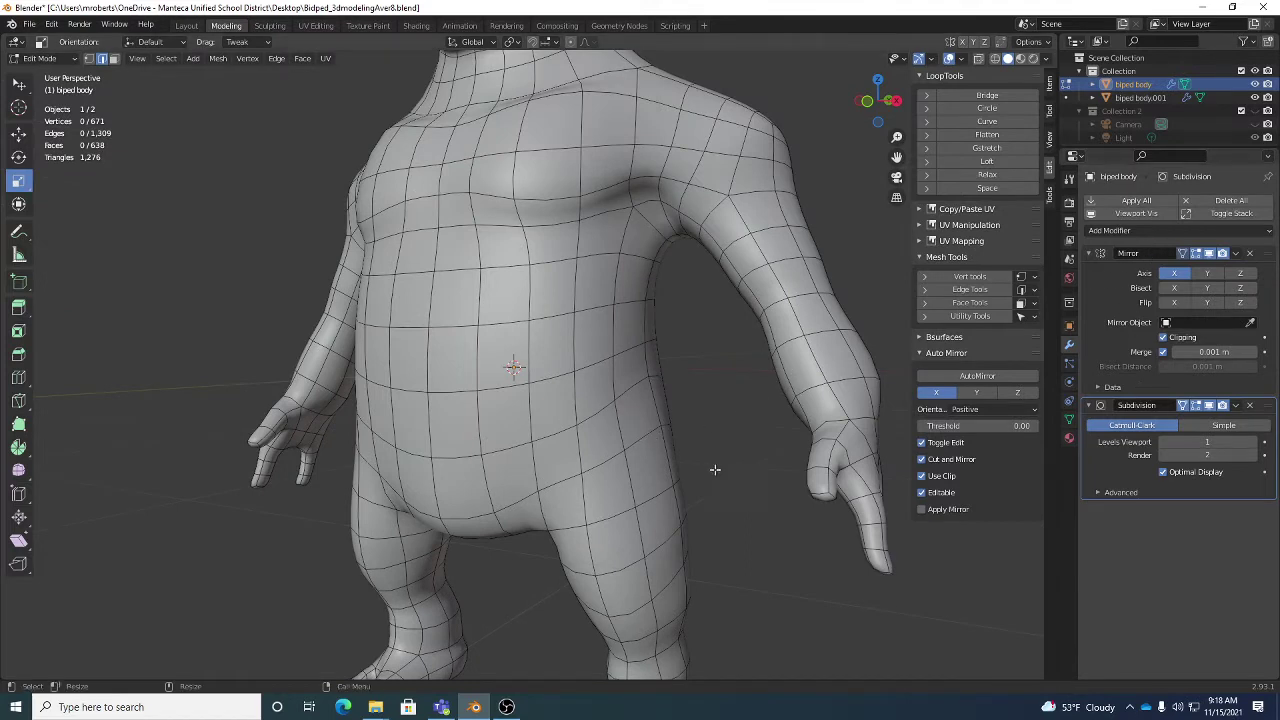
middle_click_drag(648, 538, 665, 483, "shift")
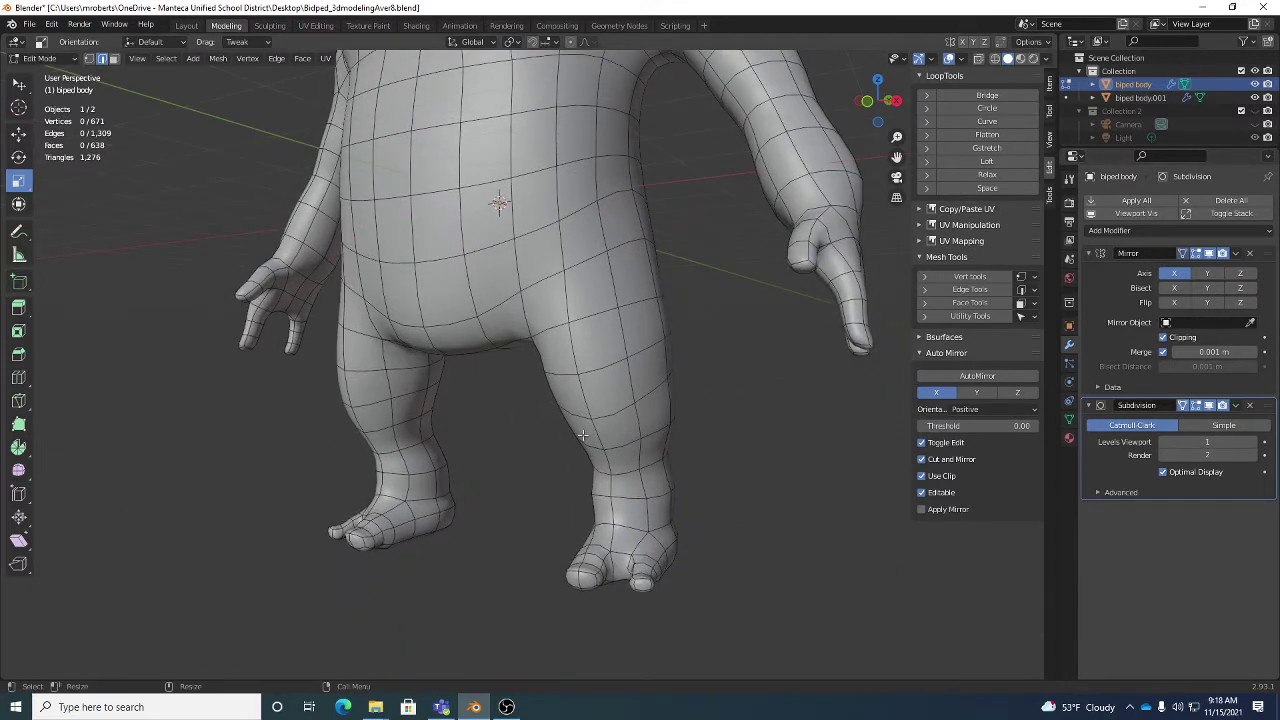
middle_click_drag(640, 280, 684, 450, "shift")
middle_click_drag(606, 388, 750, 385)
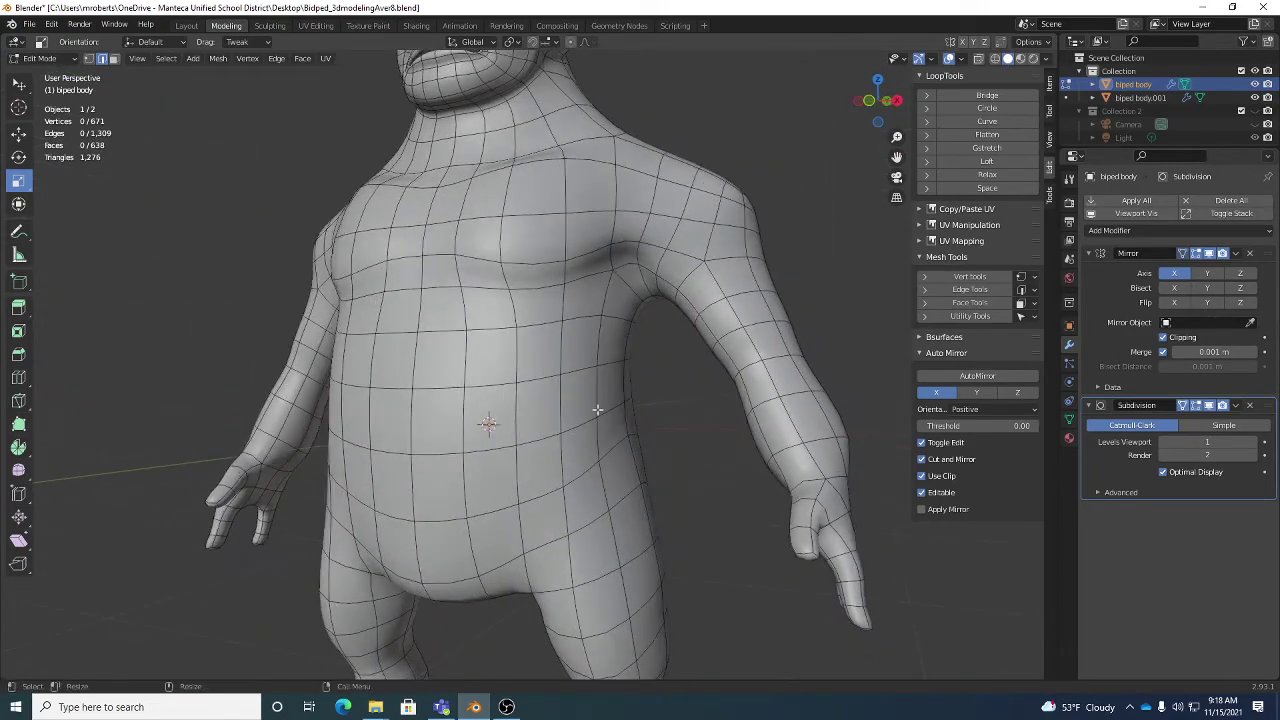
middle_click_drag(580, 421, 592, 377, "shift")
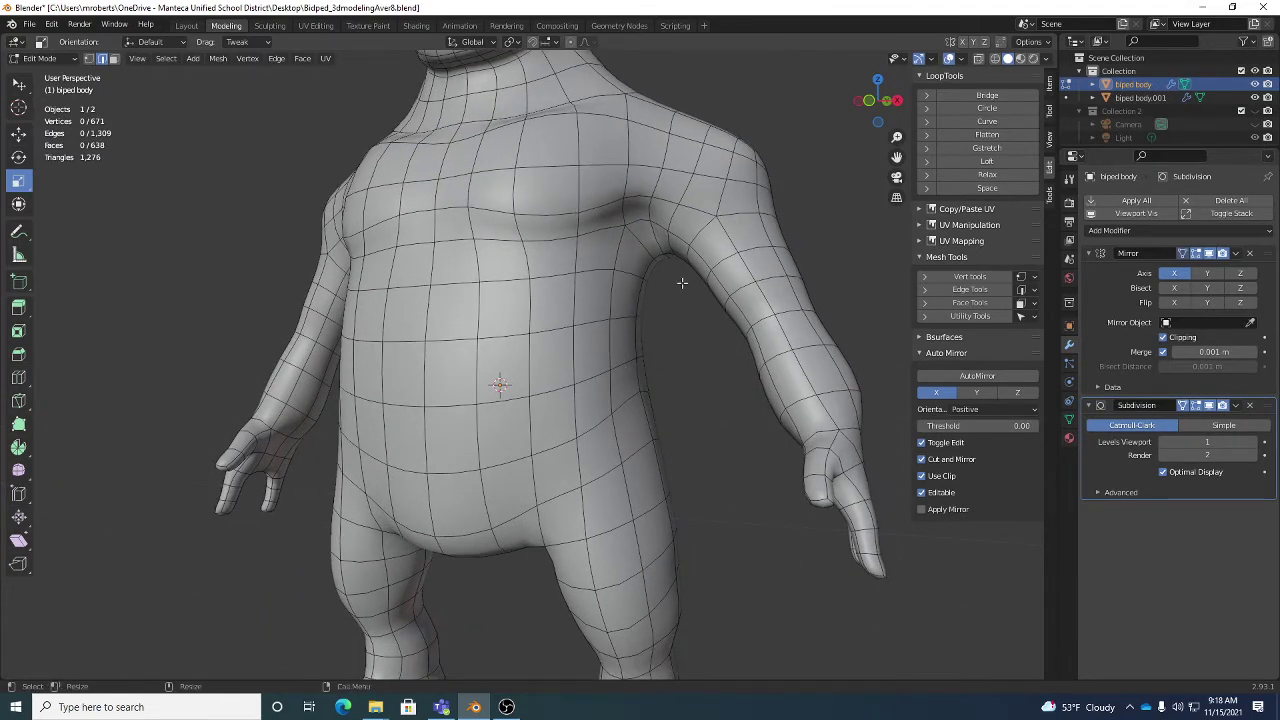
middle_click_drag(702, 318, 623, 420)
scroll(610, 295, "down", 4)
scroll(621, 316, "up", 4)
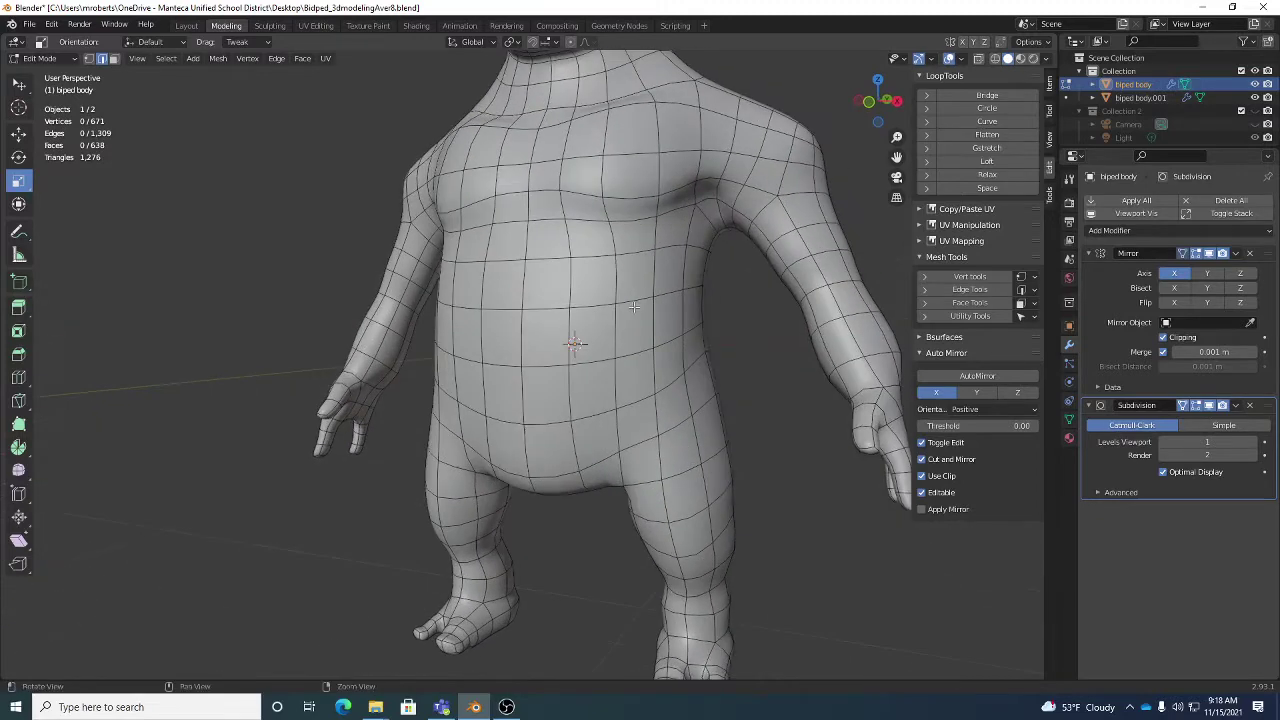
middle_click_drag(703, 520, 738, 471)
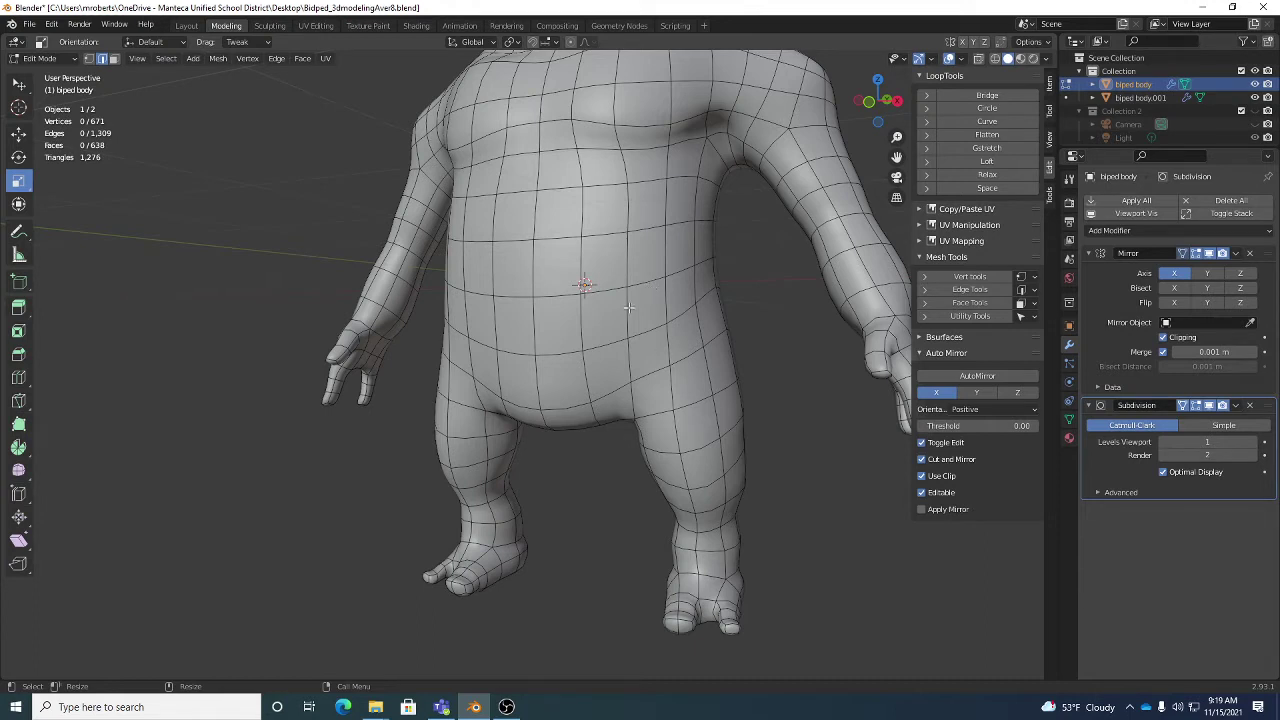
Select the edge loop around the waist and add the loop around the lower thigh to the selection
key("w")
left_click(600, 235)
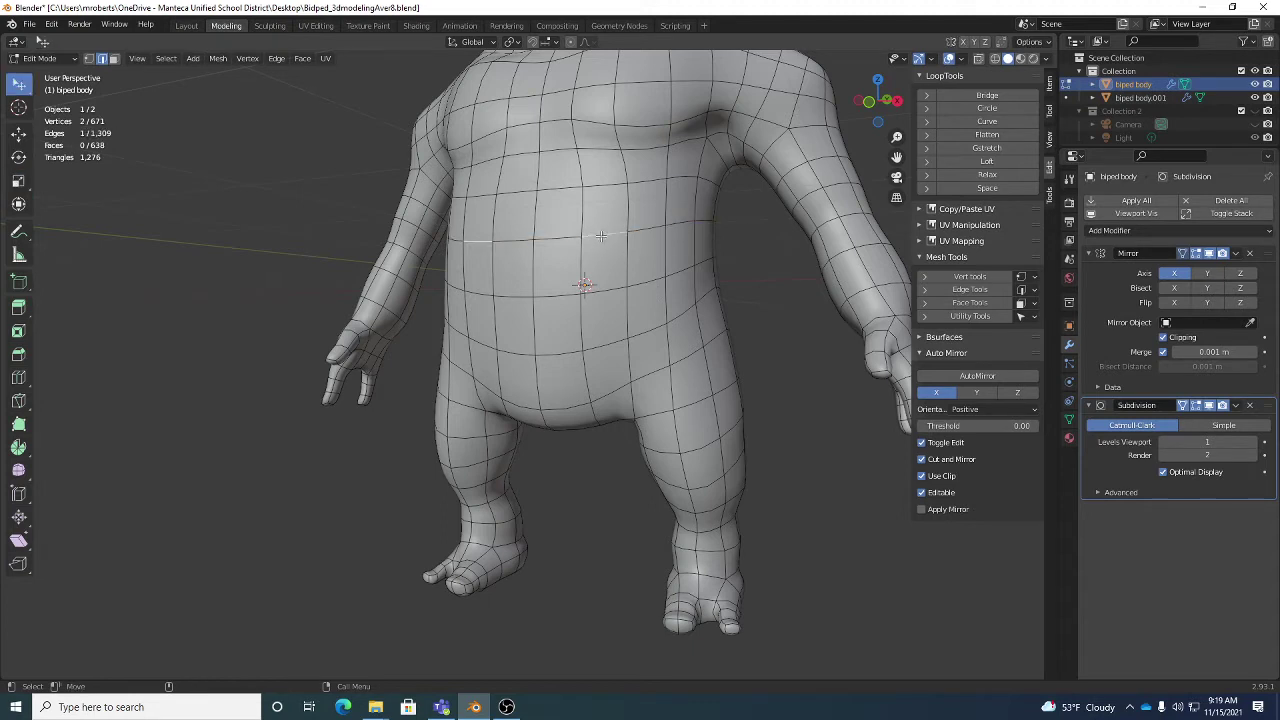
left_click(601, 235, "alt")
middle_click_drag(774, 491, 793, 475)
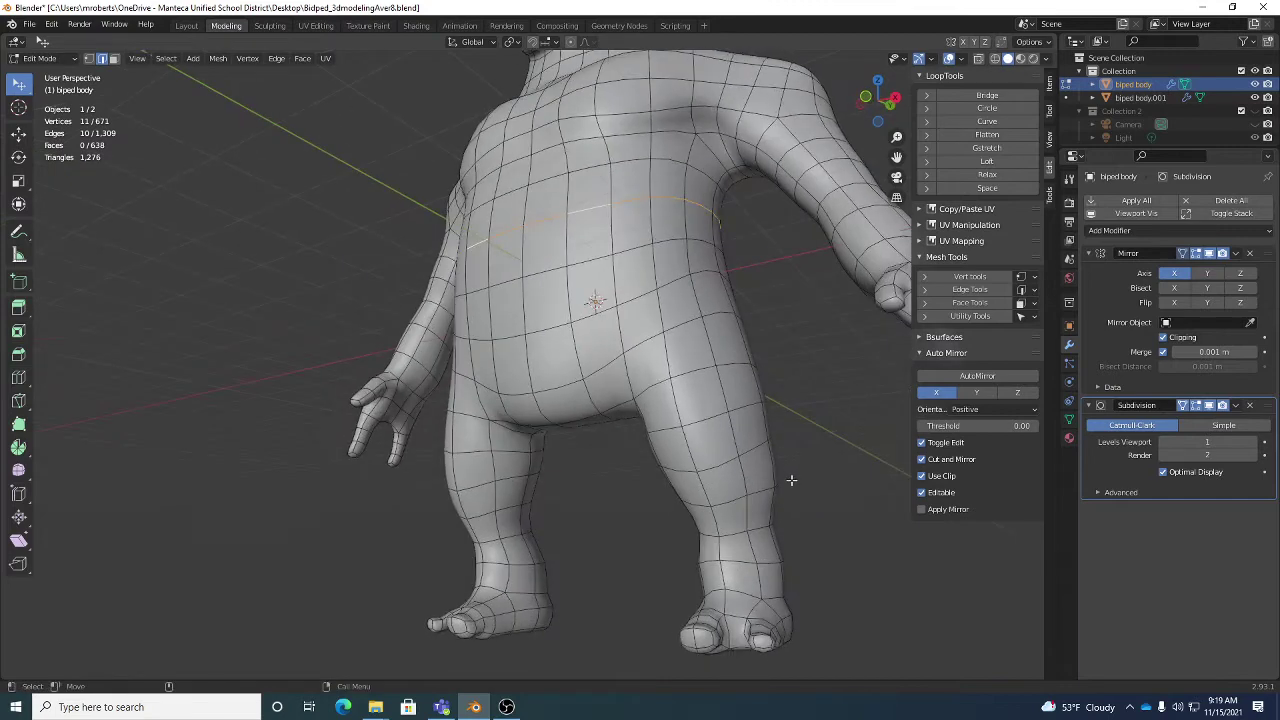
left_click(726, 461, "alt+shift")
middle_click_drag(726, 461, 780, 482)
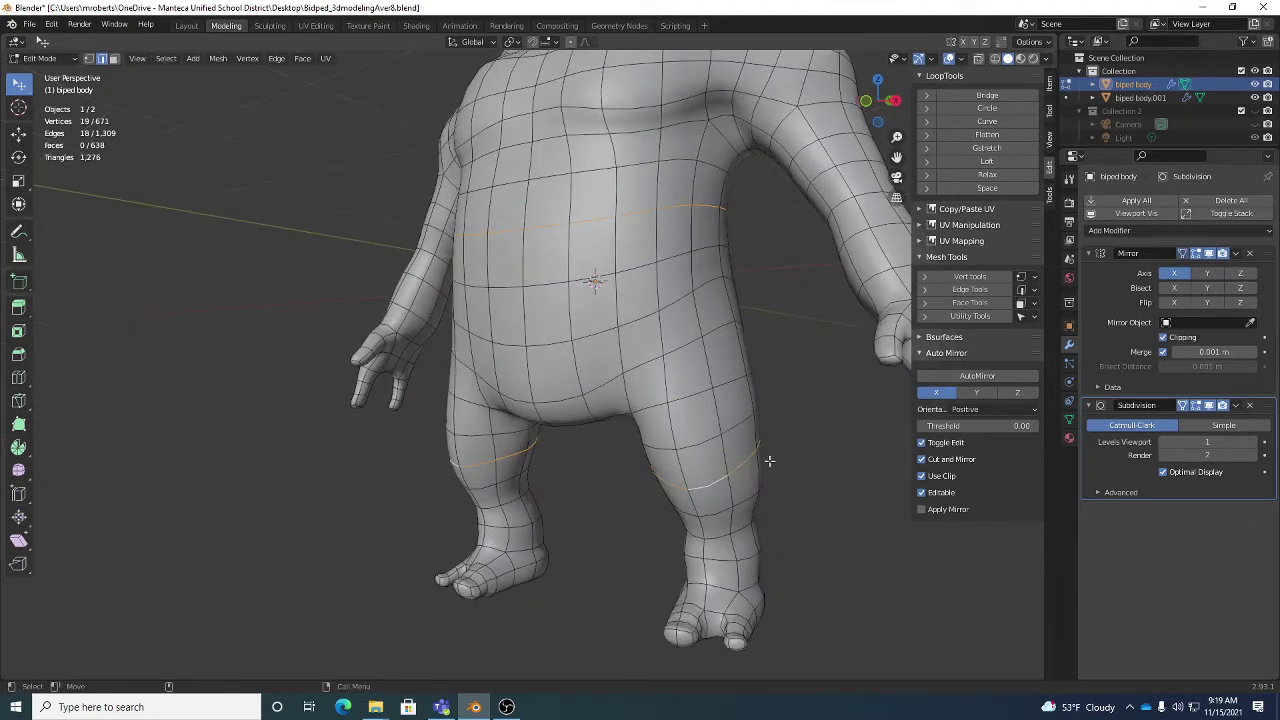
Select all faces between the waist and thigh loops with Select Loop Inner-Region
left_click(166, 58)
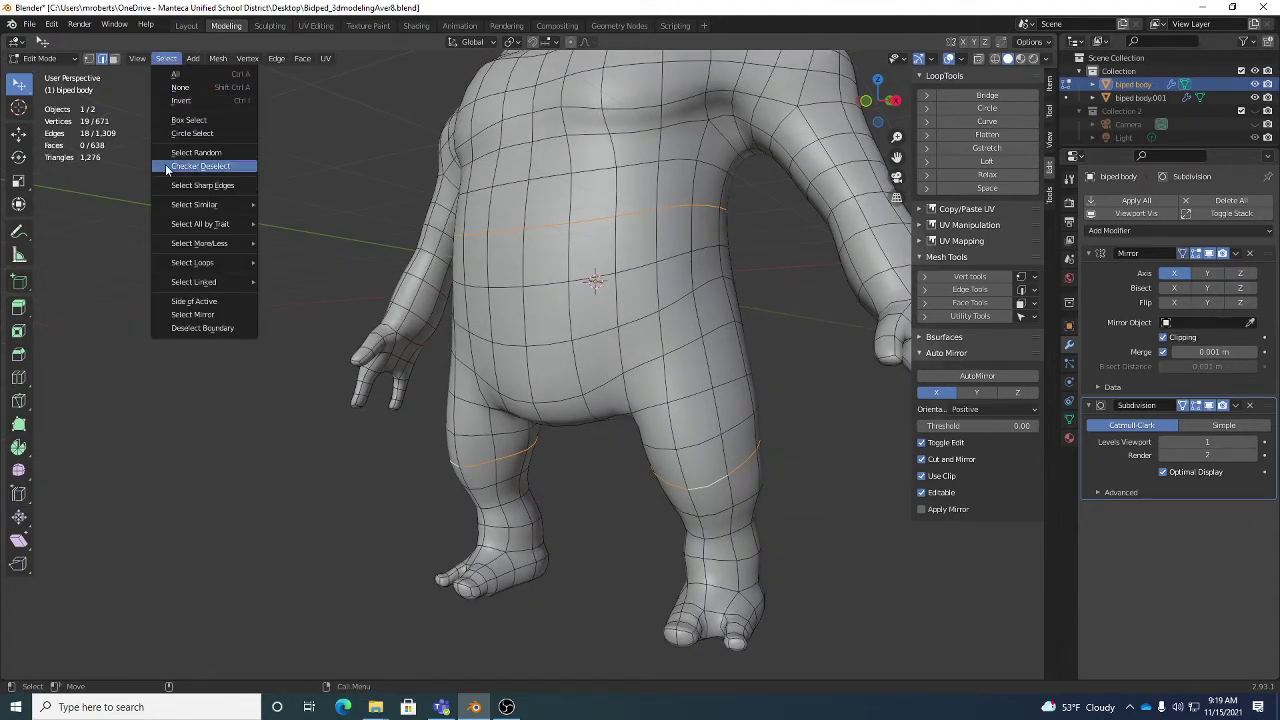
mouse_move(198, 264)
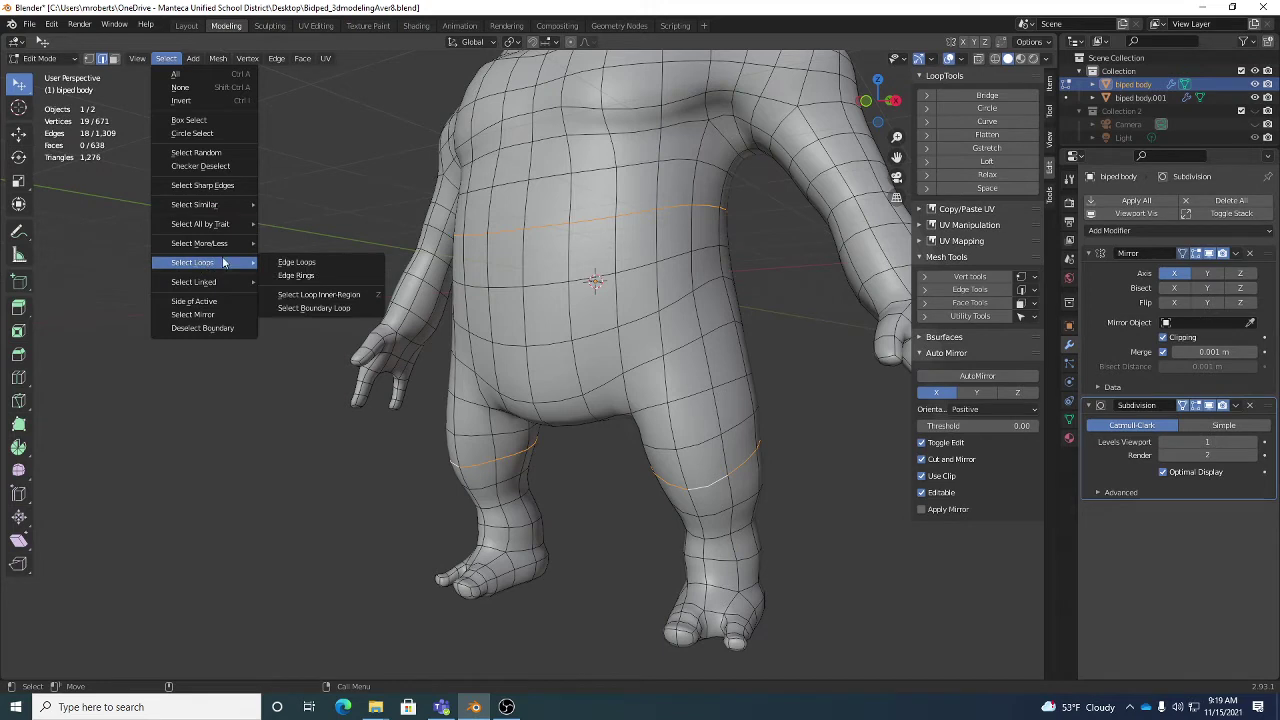
left_click(353, 298)
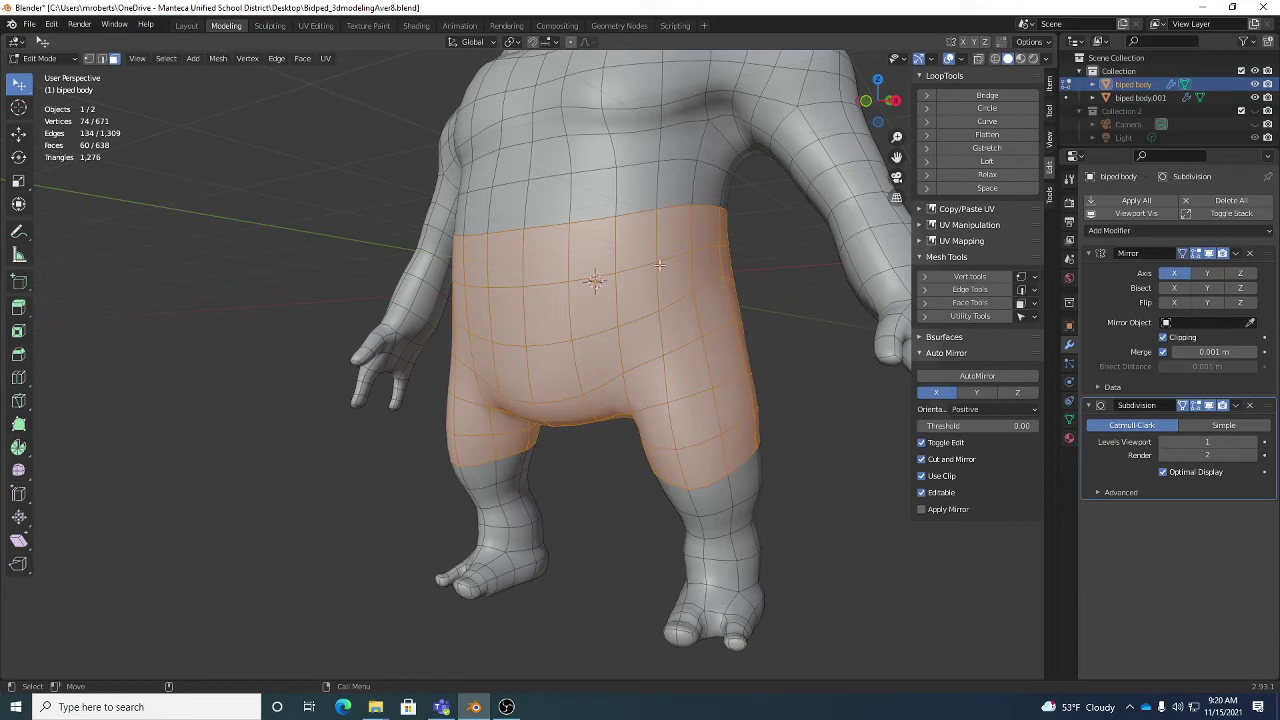
In edge select mode, select only one upper thigh loop and apply Select Loop Inner-Region to it
key("2")
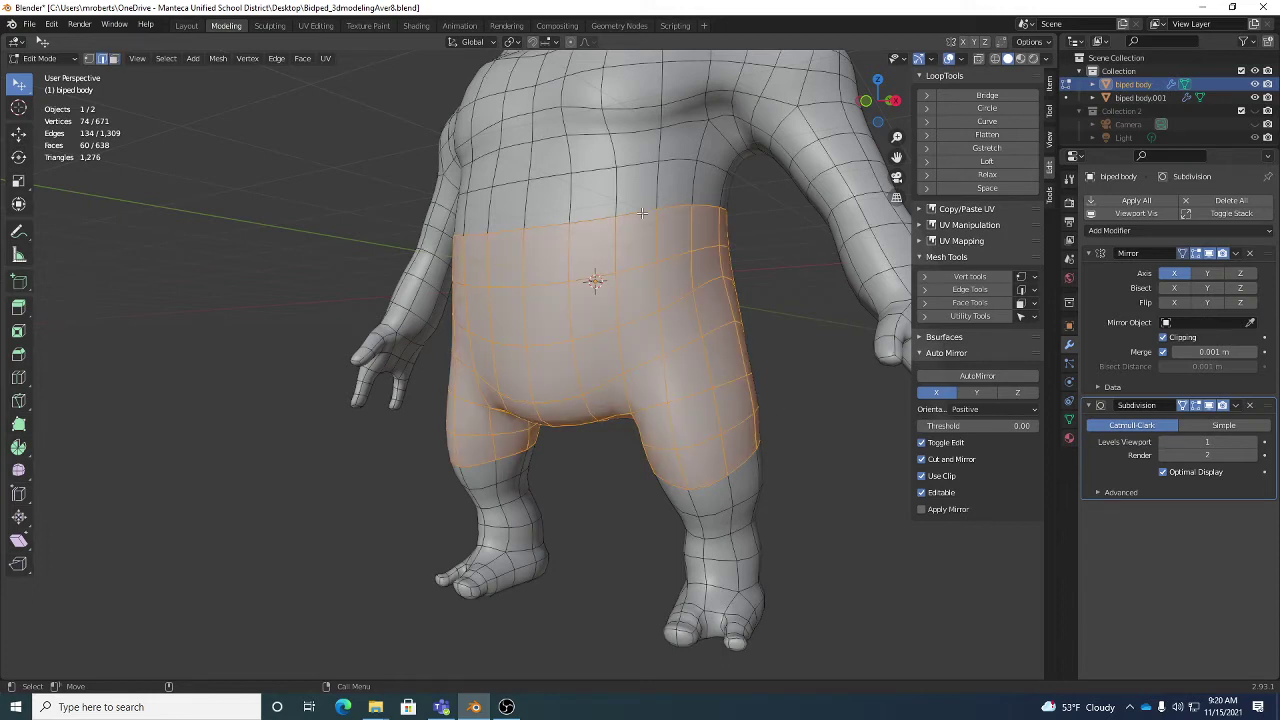
left_click(705, 441, "alt")
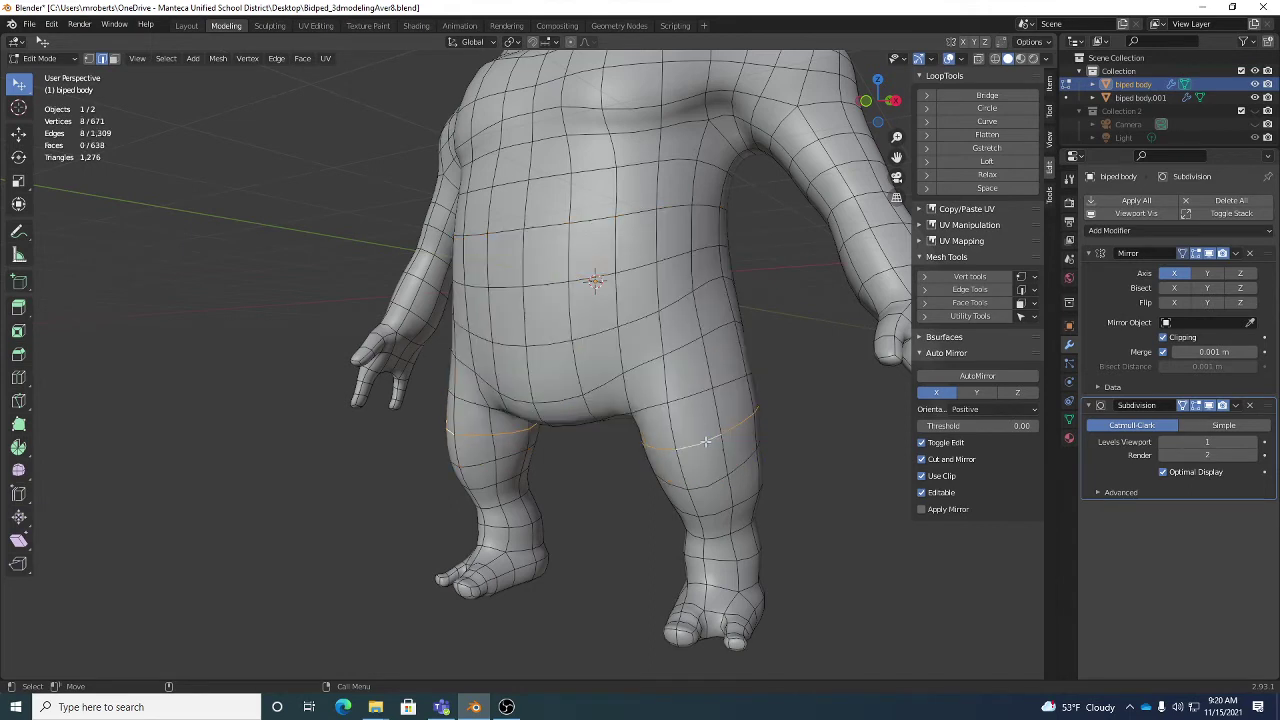
left_click(172, 62)
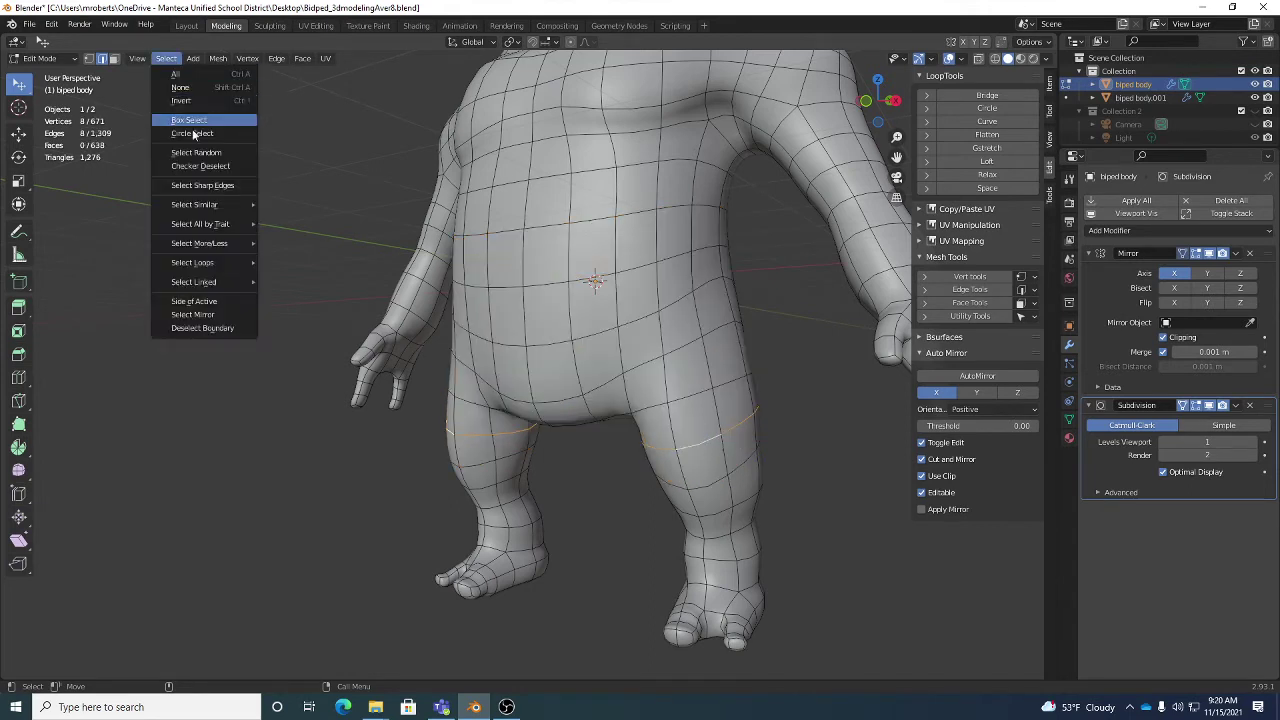
mouse_move(222, 264)
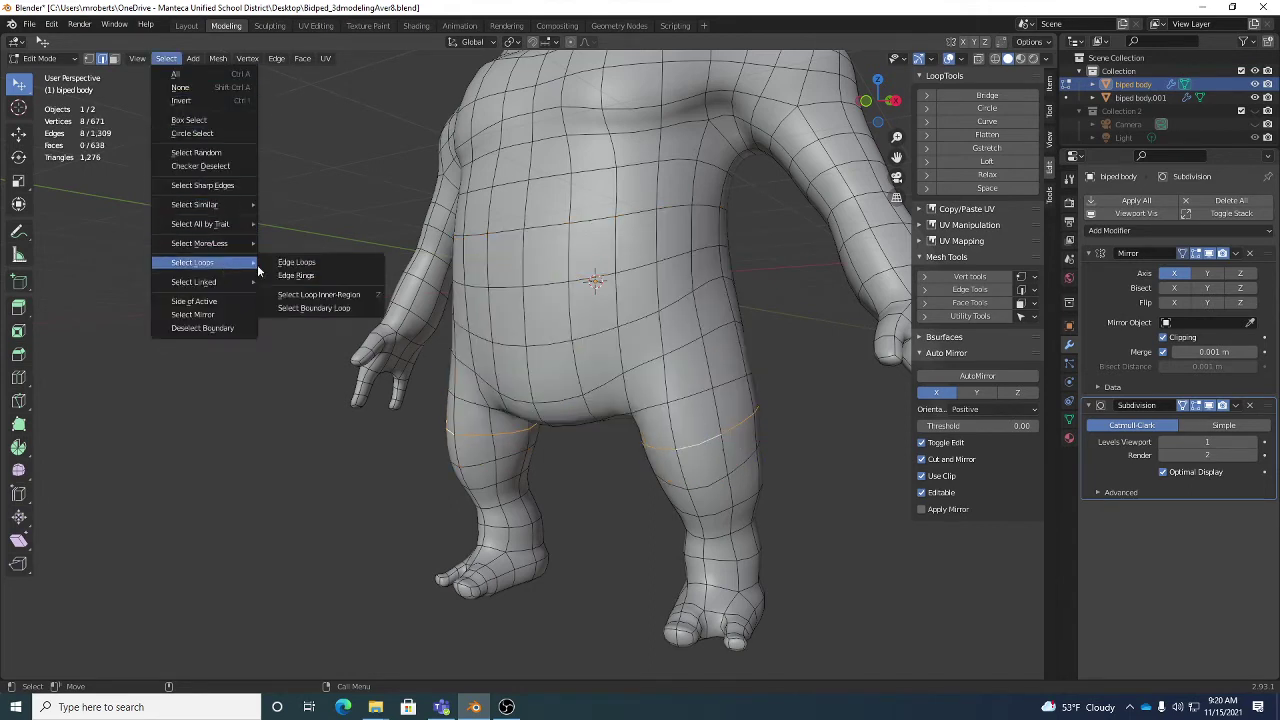
left_click(330, 295)
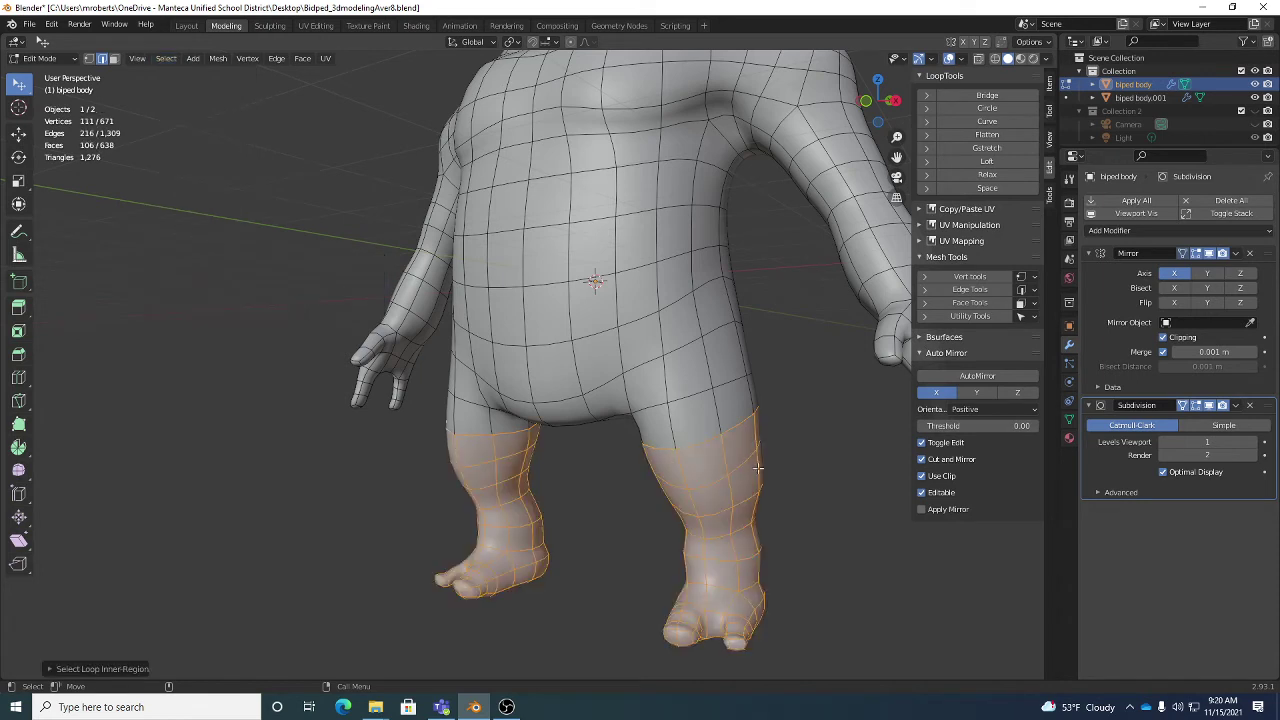
Select only the waist edge loop and apply Select Loop Inner-Region to it
left_click(642, 208, "alt")
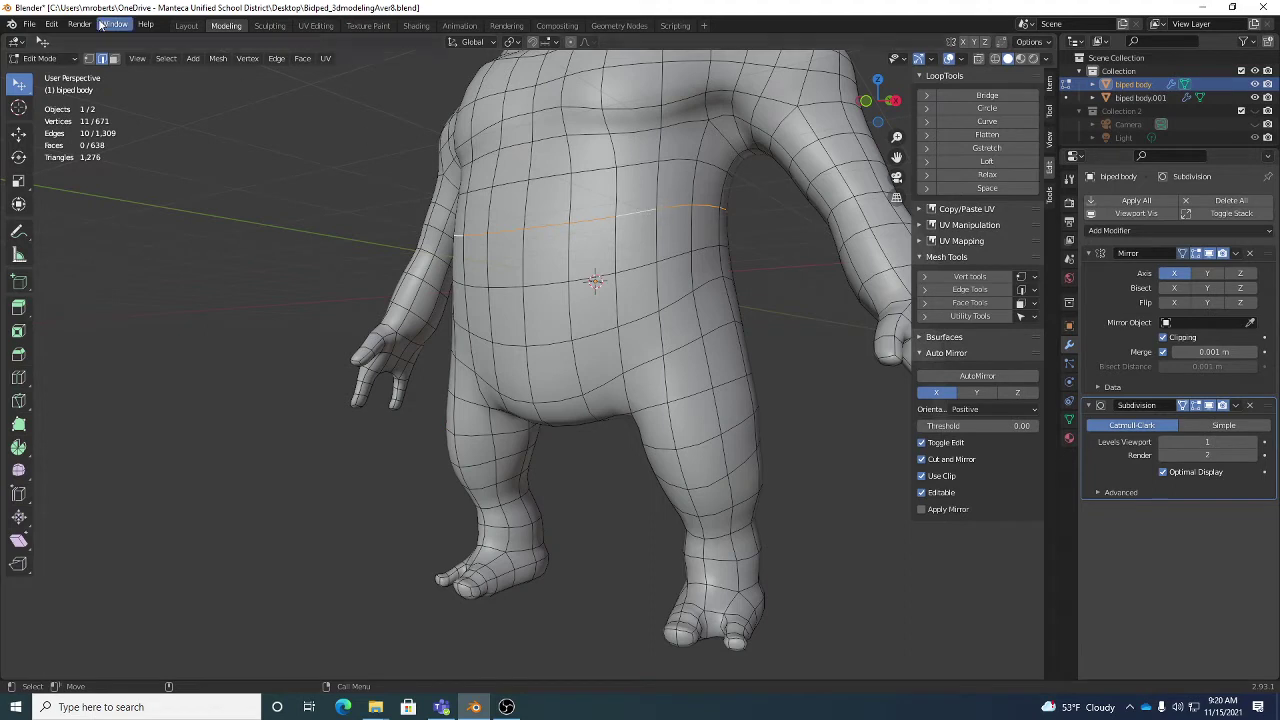
left_click(166, 58)
mouse_move(232, 262)
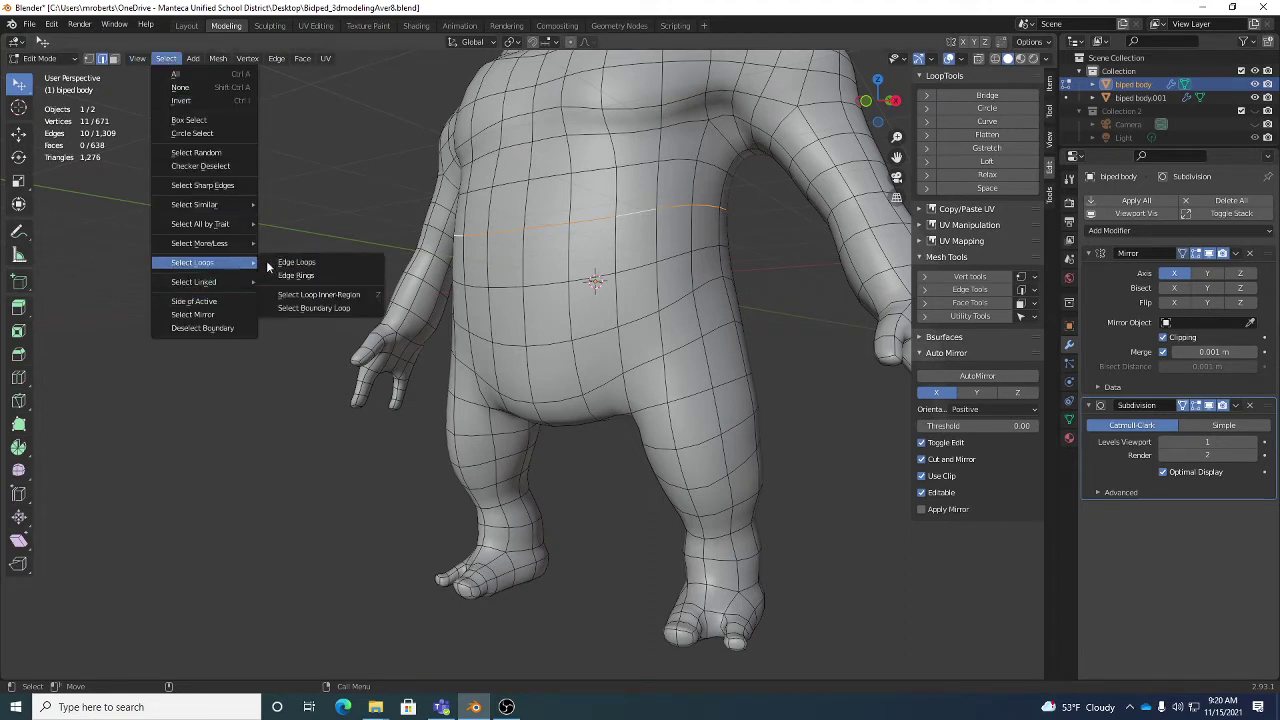
left_click(334, 296)
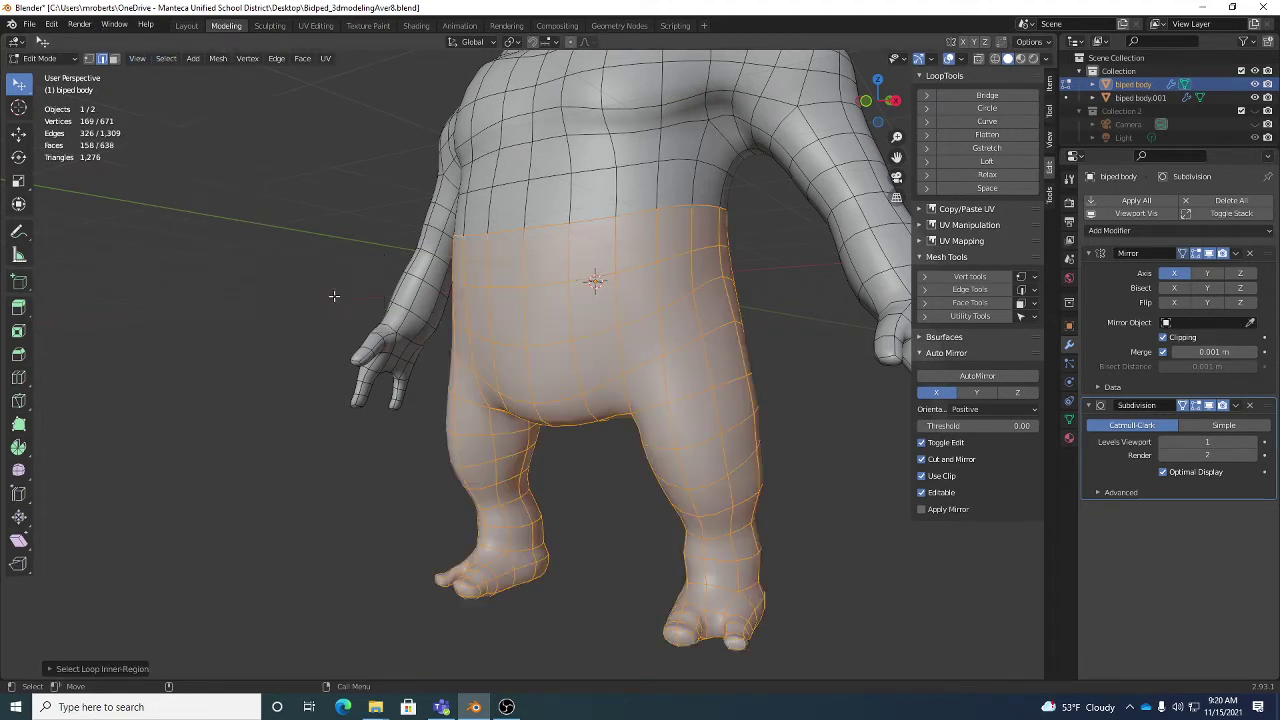
Reselect the waist loop together with the lower thigh loop and apply Select Loop Inner-Region to the pair
left_click(677, 207, "alt")
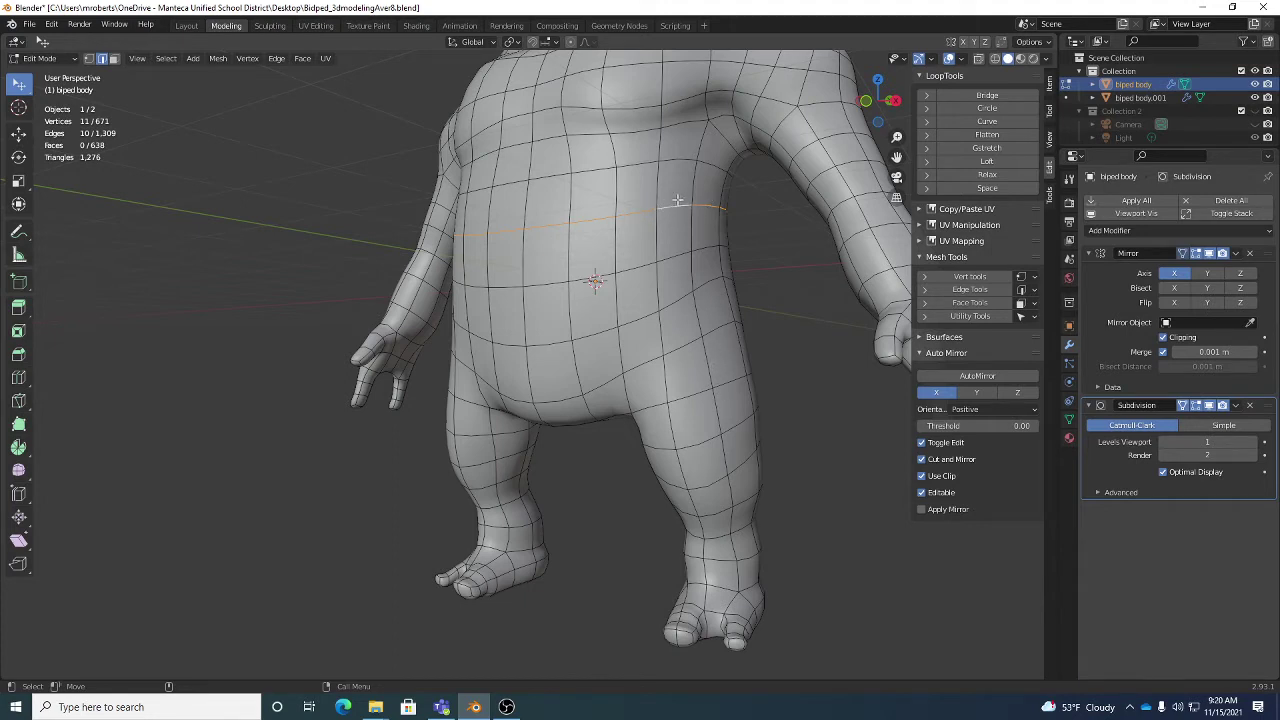
left_click(709, 484, "alt+shift")
left_click(170, 64)
mouse_move(197, 263)
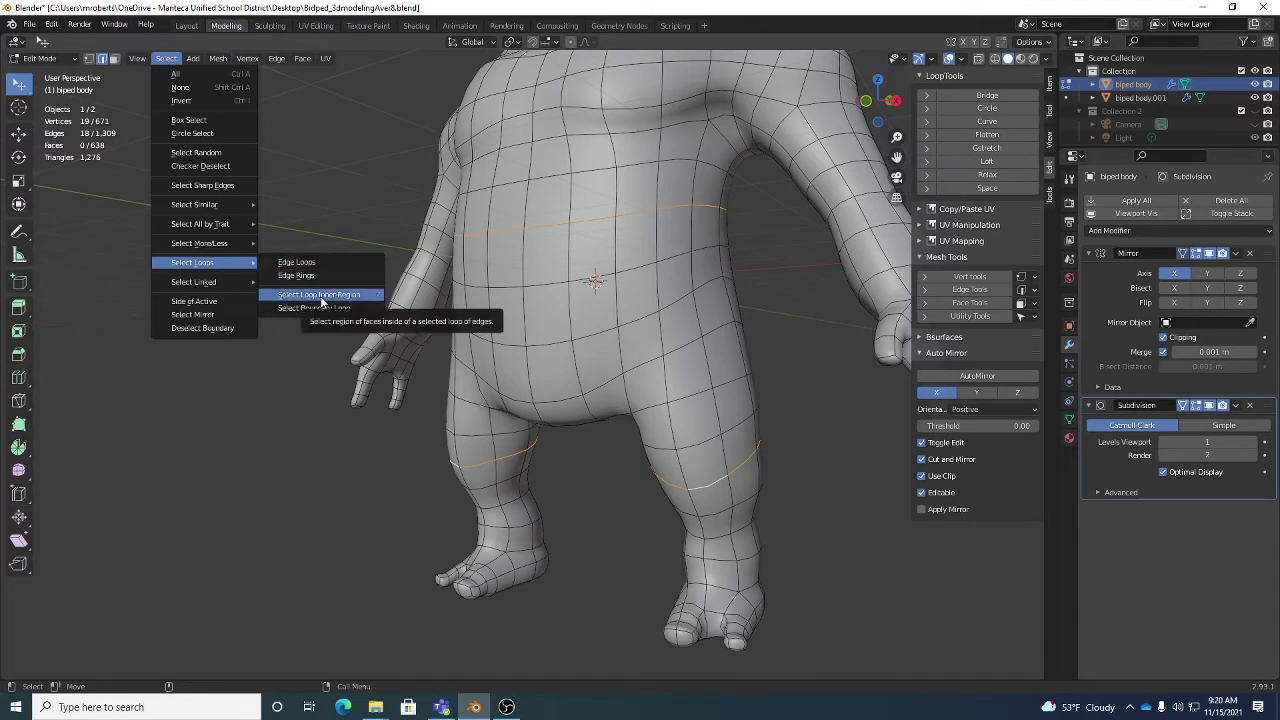
left_click(319, 296)
middle_click_drag(766, 397, 602, 284)
middle_click_drag(666, 251, 676, 296)
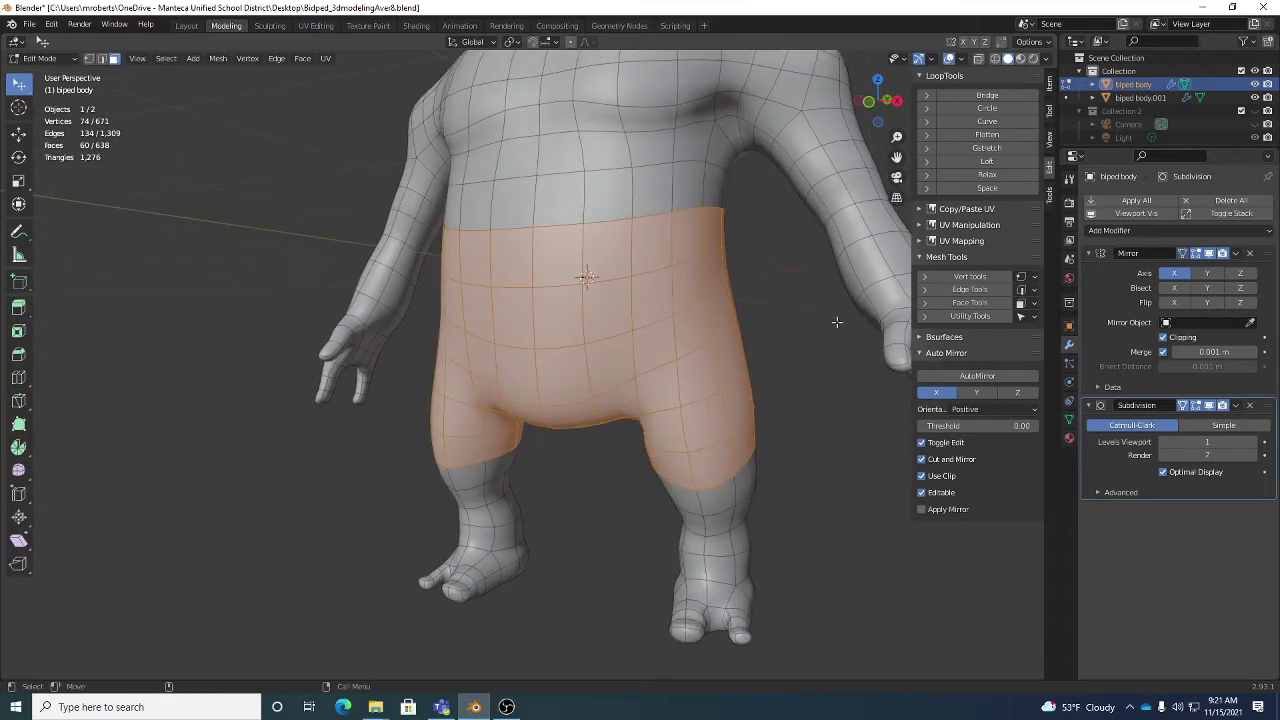
Deselect everything and paint-select the faces from the waist down to the lower thighs, all around the body, with Select Circle at radius 25
key("alt+a")
key("w")
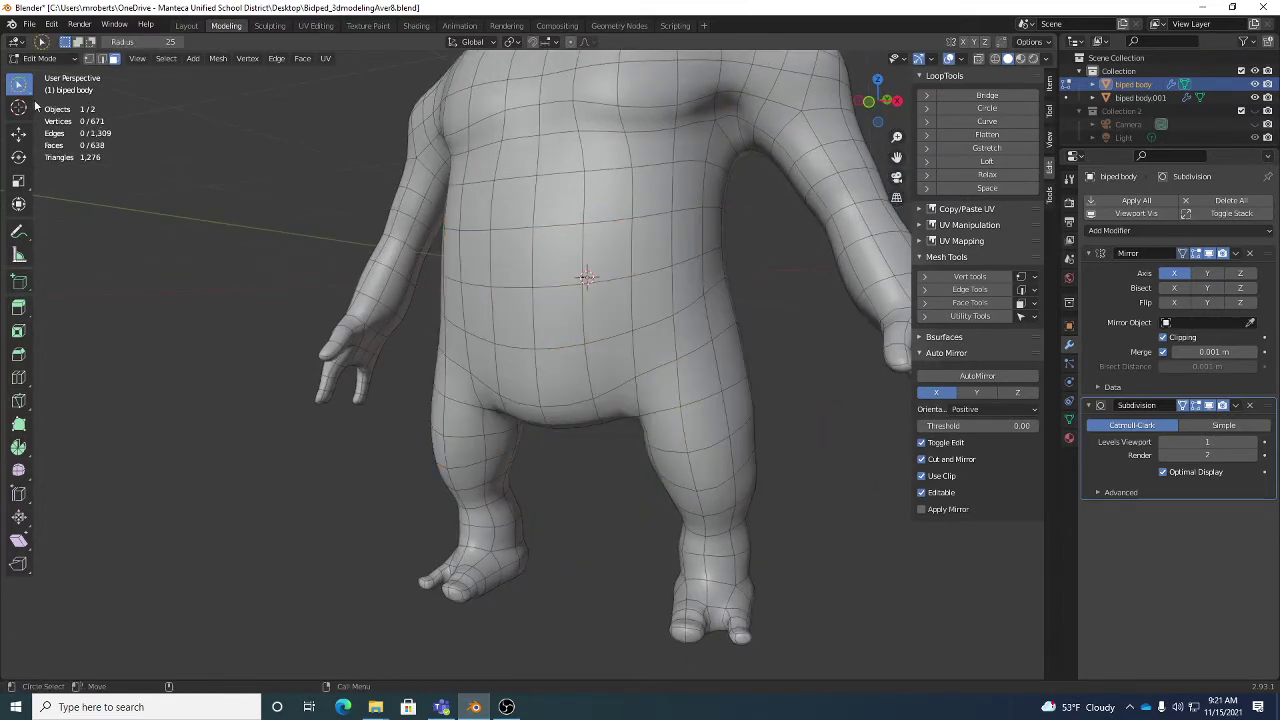
mouse_move(540, 257)
left_mouse_down()
mouse_move(647, 249)
mouse_move(666, 285)
mouse_move(565, 336)
mouse_move(582, 386)
mouse_move(680, 363)
mouse_move(703, 371)
mouse_move(680, 442)
left_mouse_up()
mouse_move(680, 442)
middle_mouse_down()
mouse_move(646, 374)
mouse_move(609, 400)
middle_mouse_up()
mouse_move(609, 400)
left_mouse_down()
mouse_move(450, 400)
mouse_move(593, 456)
left_mouse_up()
mouse_move(593, 456)
middle_mouse_down()
mouse_move(660, 457)
mouse_move(660, 363)
middle_mouse_up()
left_click_drag(660, 363, 690, 330)
middle_click_drag(679, 222, 651, 271)
mouse_move(651, 271)
left_mouse_down()
mouse_move(737, 214)
mouse_move(630, 265)
mouse_move(579, 440)
left_mouse_up()
mouse_move(579, 440)
middle_mouse_down()
mouse_move(583, 366)
mouse_move(689, 271)
middle_mouse_up()
left_click_drag(689, 271, 686, 237)
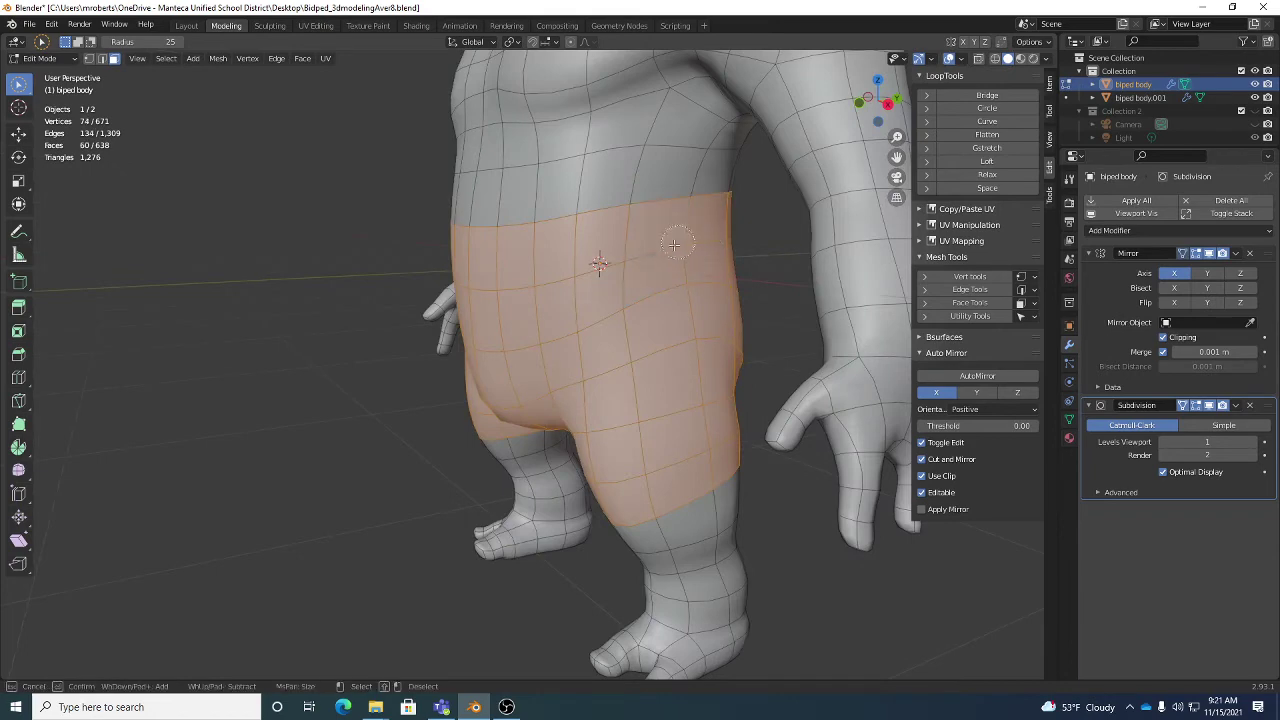
middle_click_drag(626, 280, 732, 285)
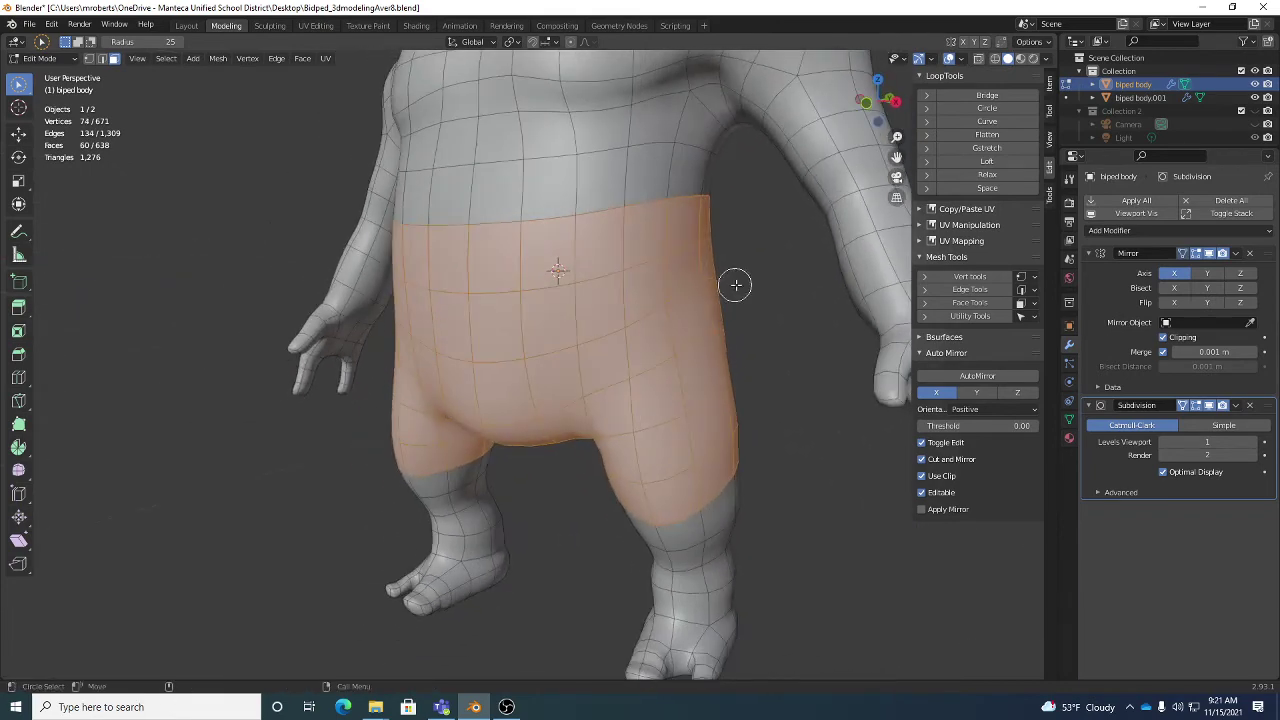
Clear the selection and loop-select the rows of faces from the waist down to the lower thighs
key("Escape")
key("alt+a")
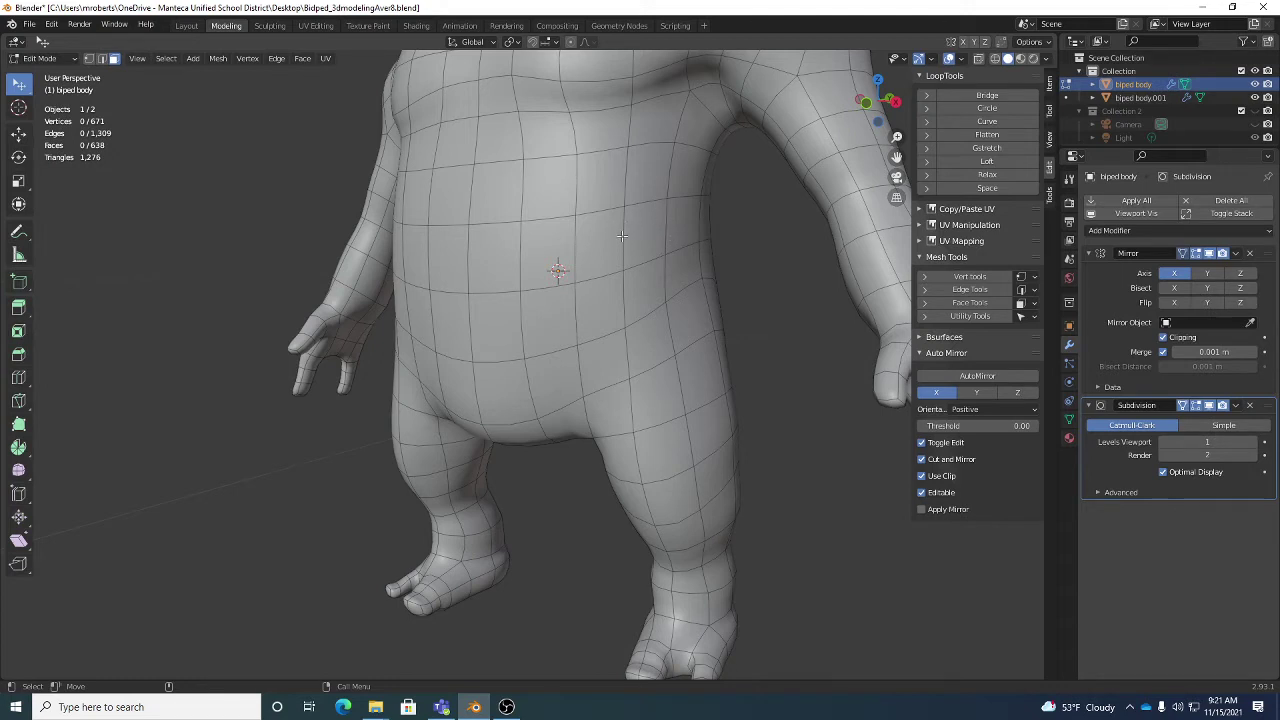
left_click(623, 236, "alt")
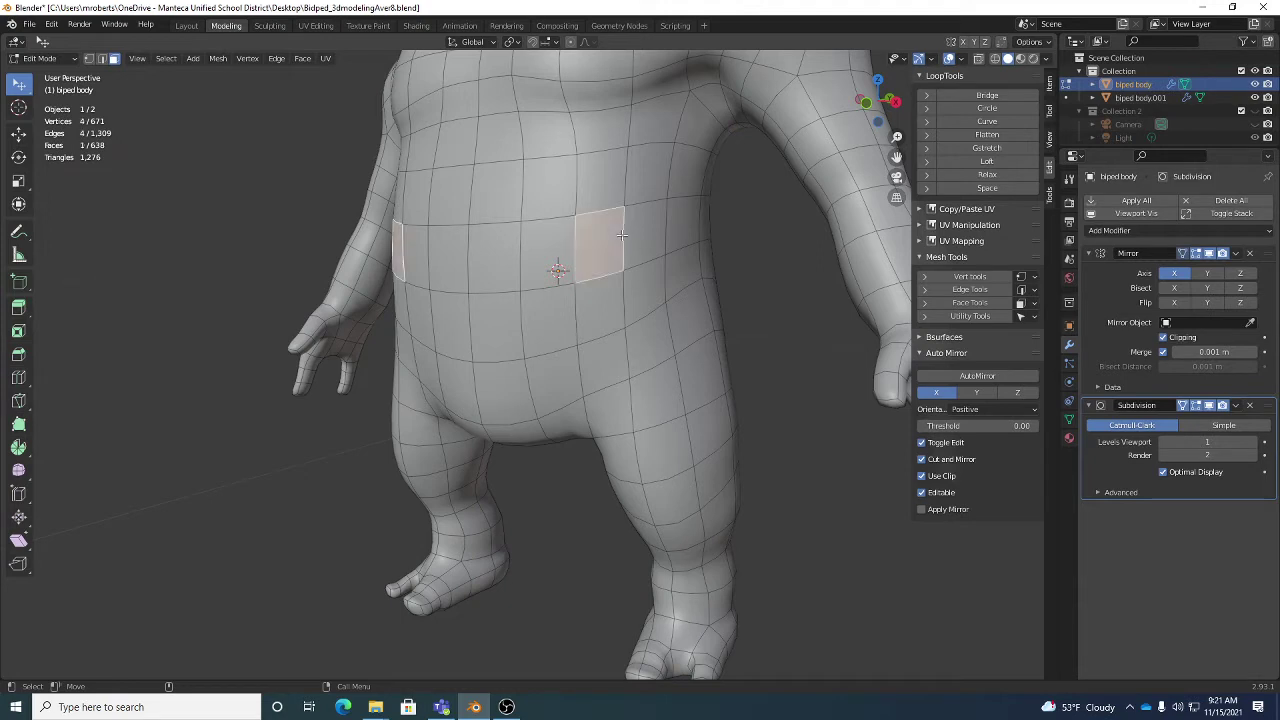
left_click(622, 288, "alt+shift")
left_click(621, 350, "alt+shift")
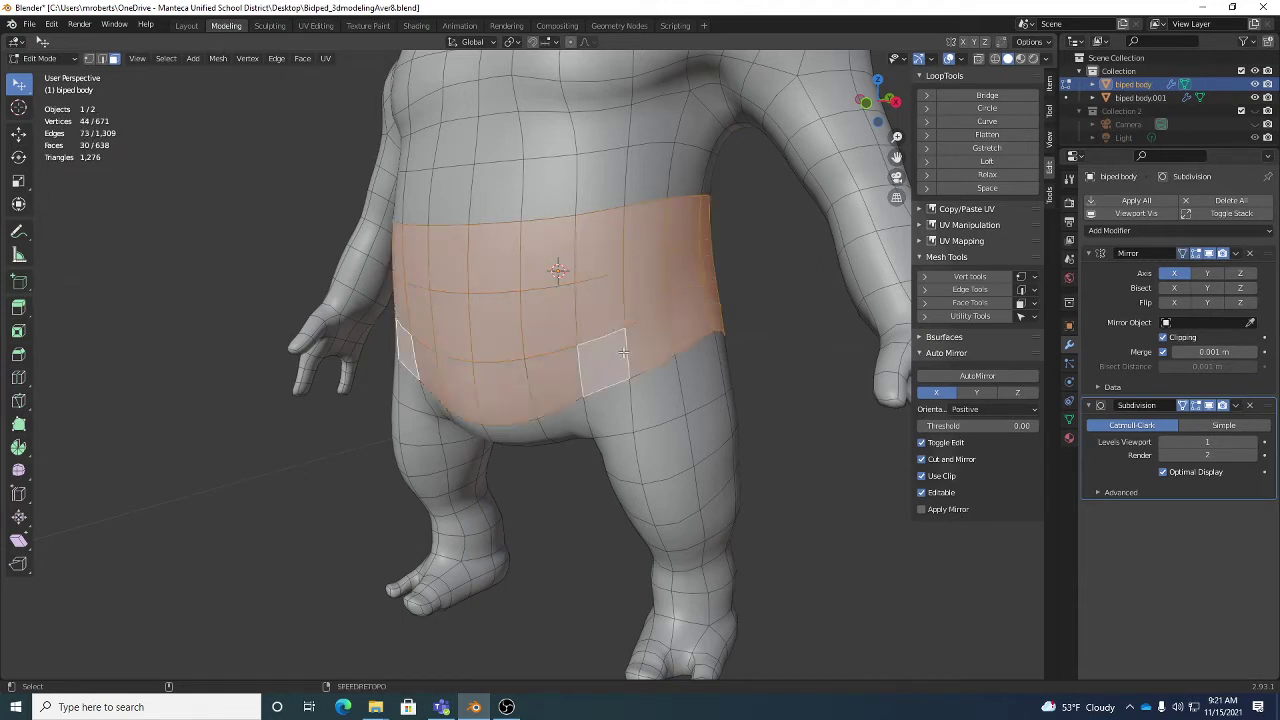
middle_click_drag(622, 352, 651, 386)
left_click(651, 386, "alt+shift")
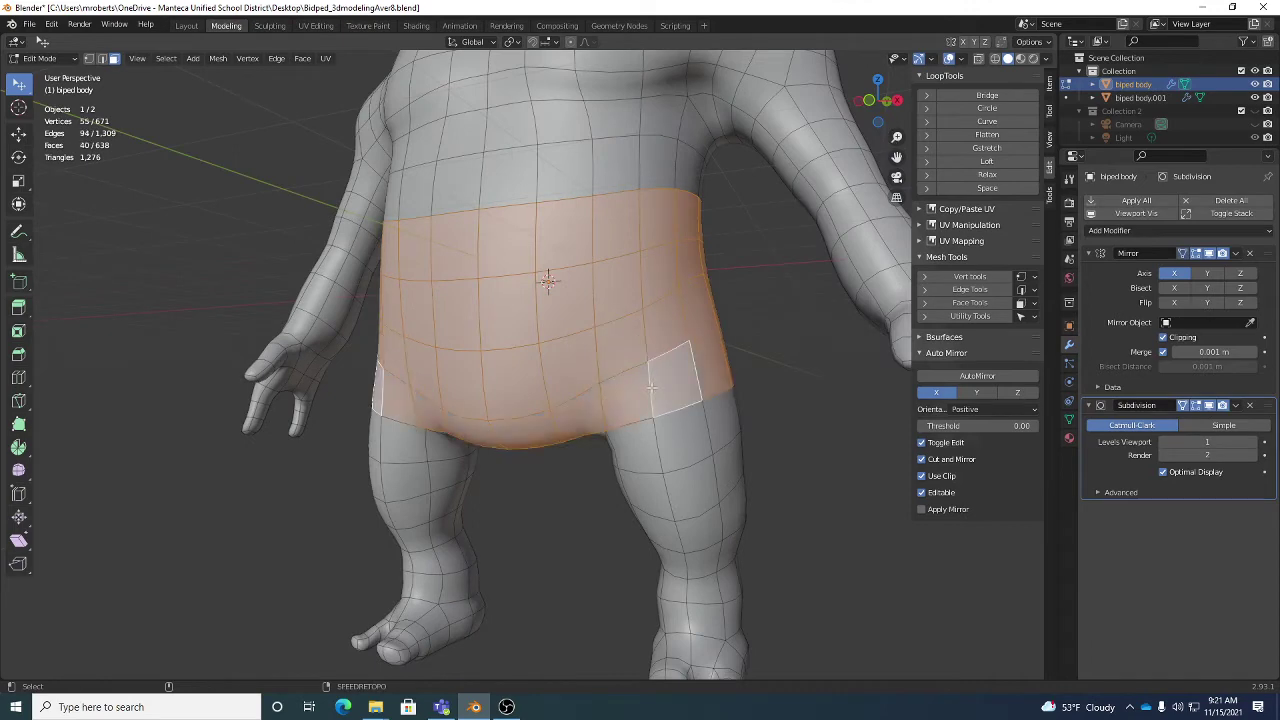
left_click(658, 446, "alt+shift")
left_click(668, 488, "alt+shift")
Add the remaining face loops between the legs to the selection to close the crotch area
middle_click_drag(668, 488, 584, 360)
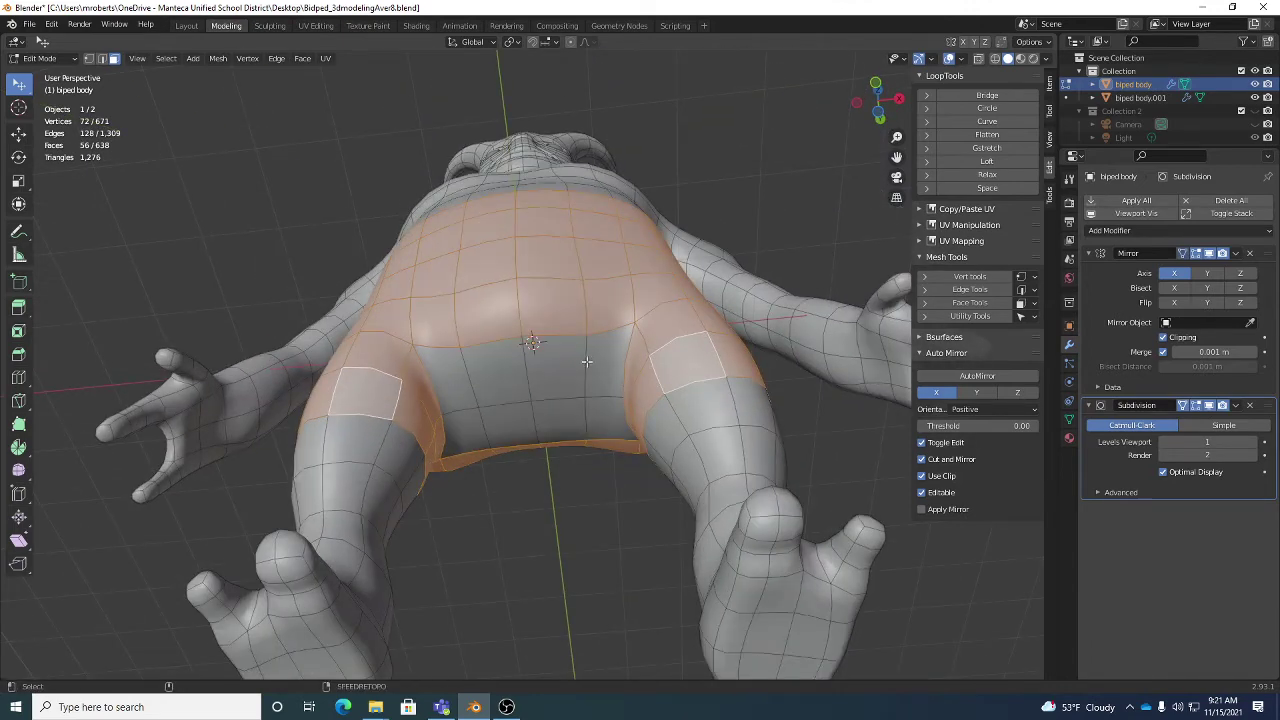
left_click(587, 362, "alt+shift")
left_click(606, 390, "alt+shift")
middle_click_drag(606, 390, 640, 450)
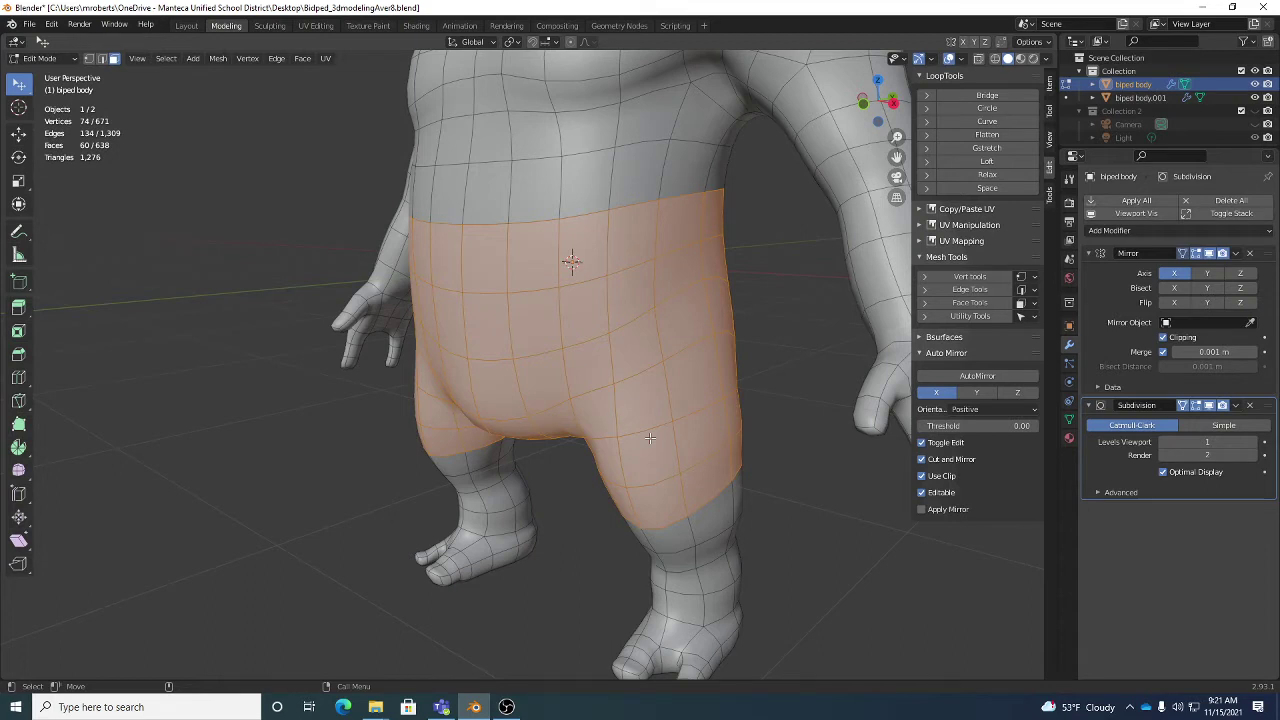
left_click(168, 60)
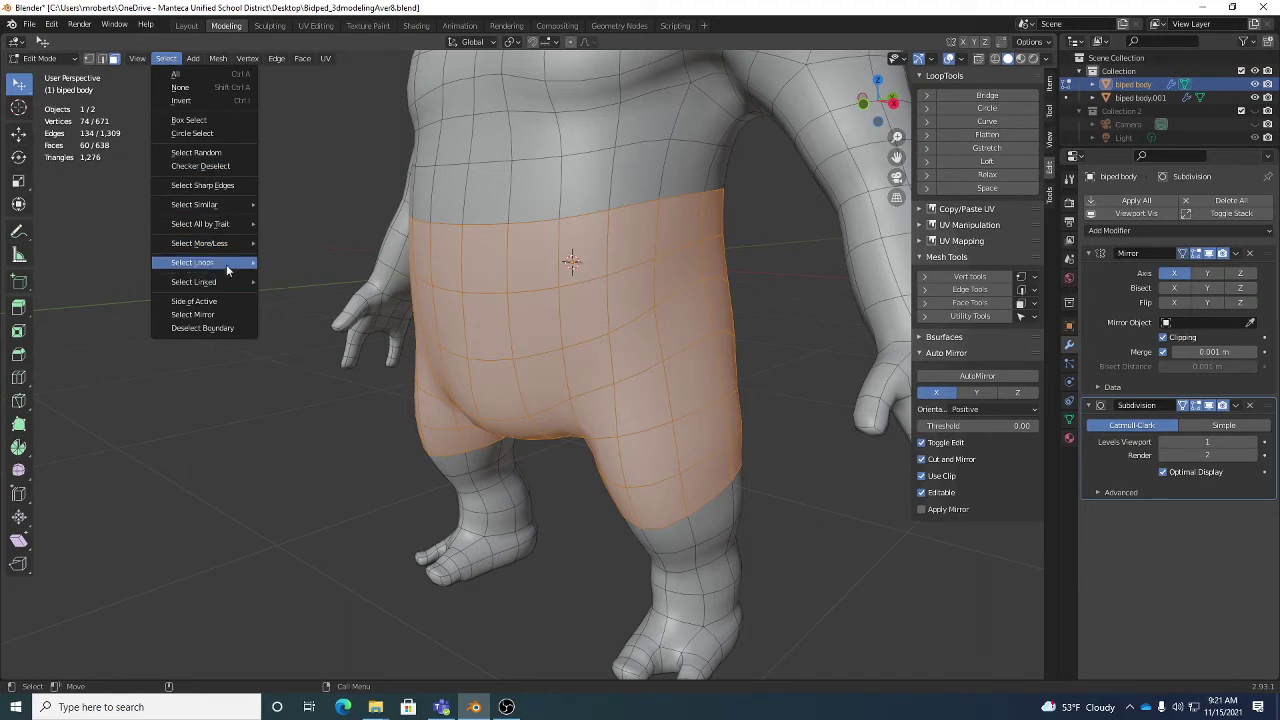
mouse_move(226, 264)
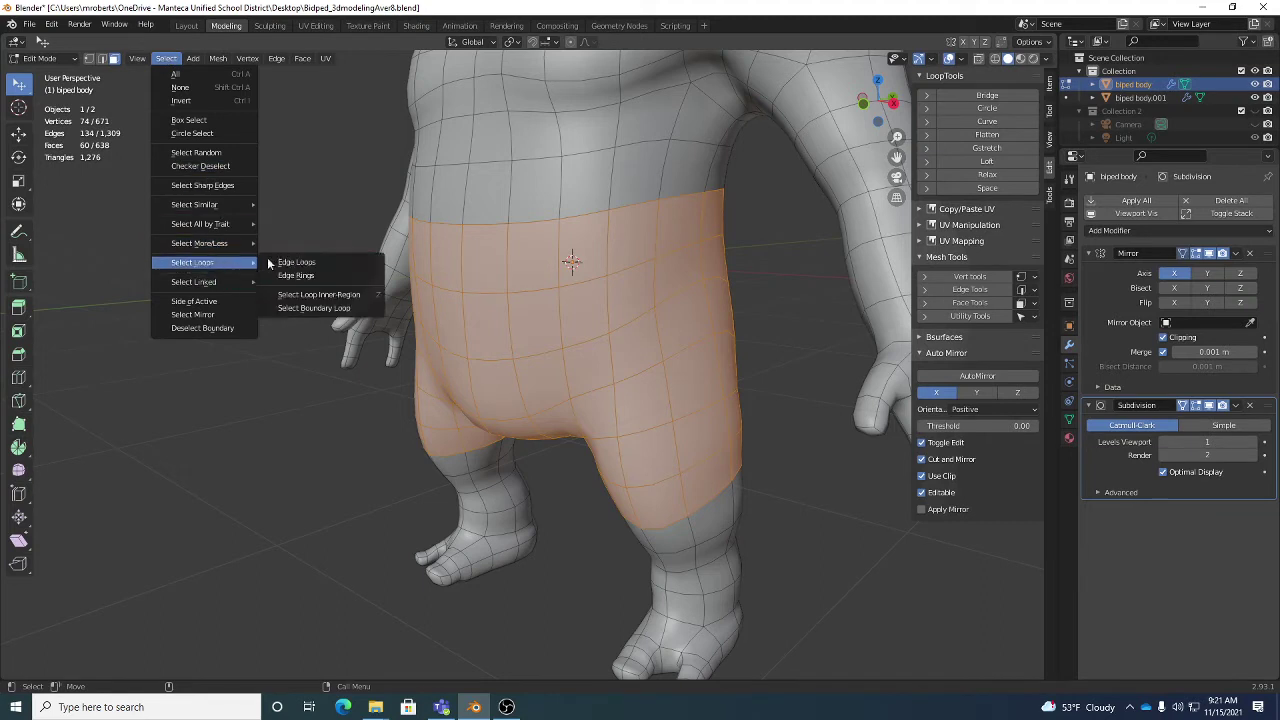
left_click(337, 298)
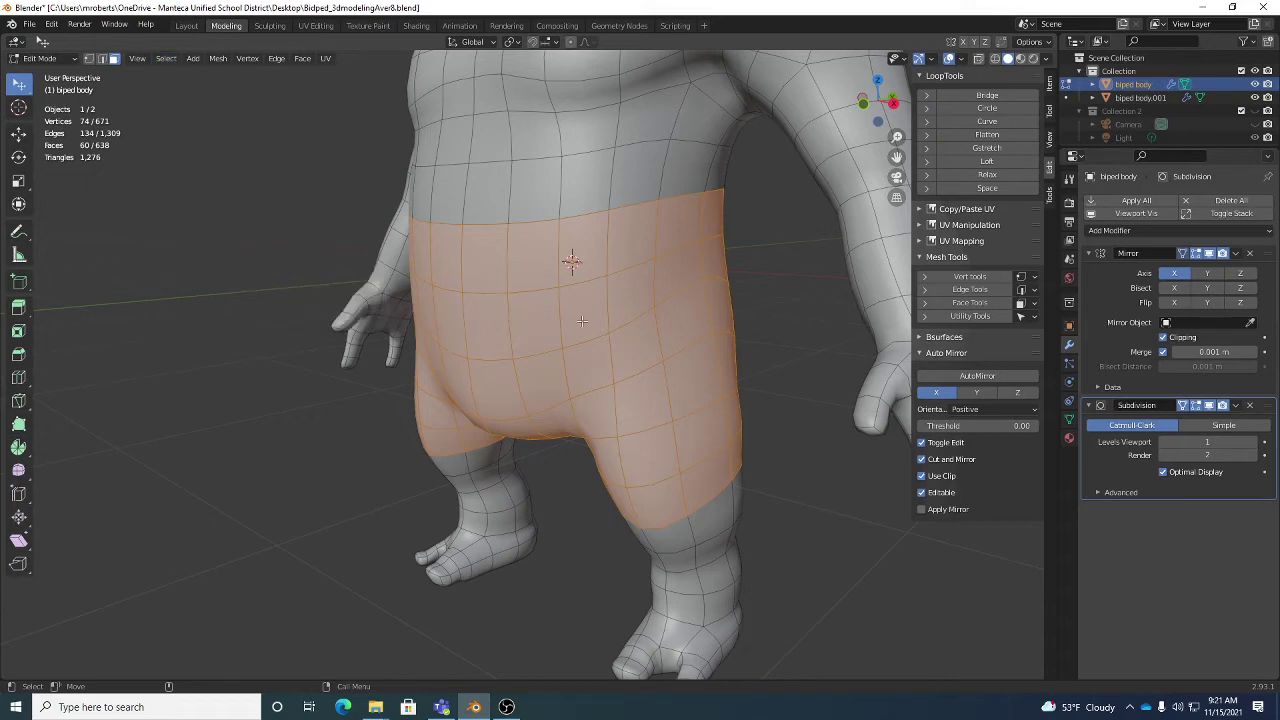
mouse_move(700, 372)
middle_mouse_down()
mouse_move(714, 406)
mouse_move(772, 379)
mouse_move(692, 366)
middle_mouse_up()
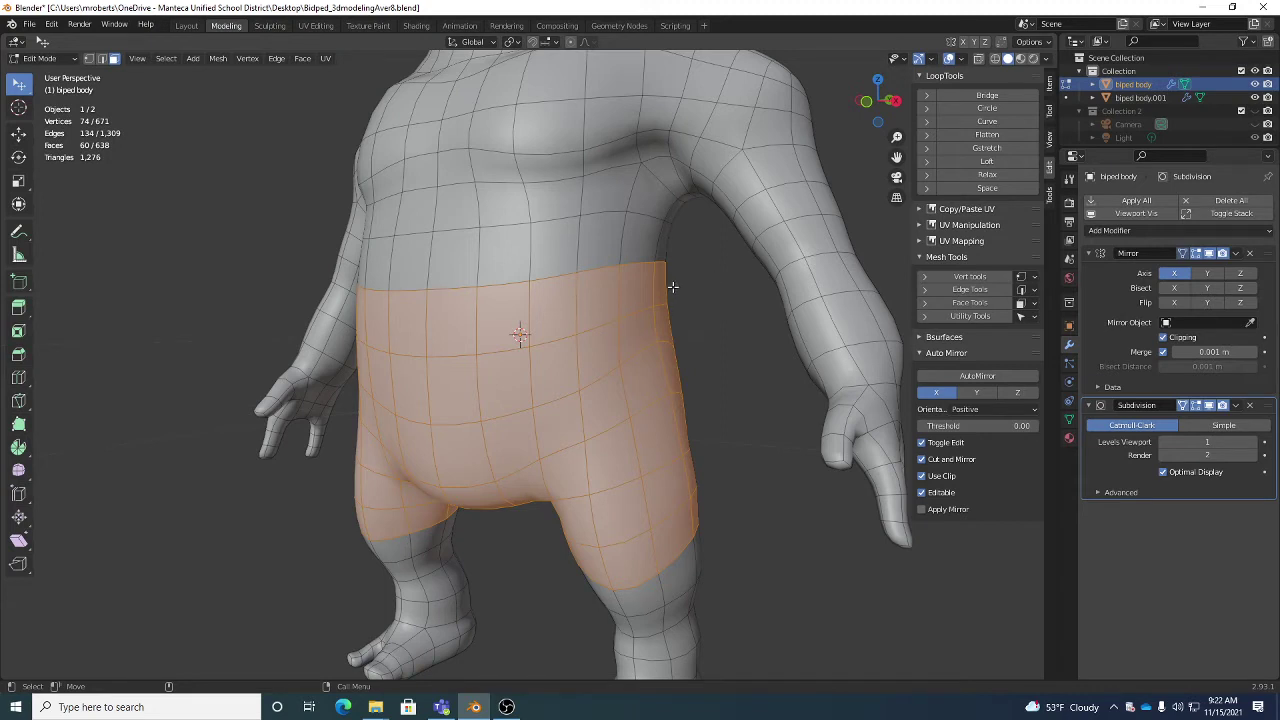
left_click(209, 60)
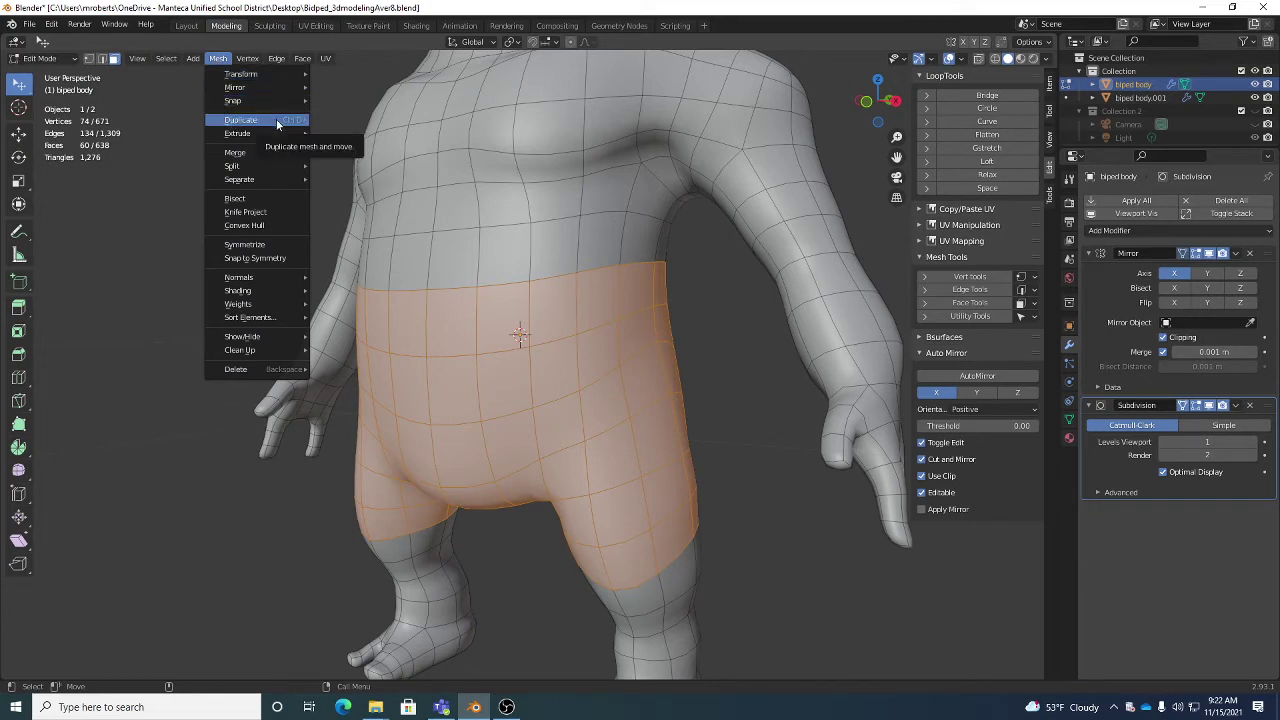
key("Escape")
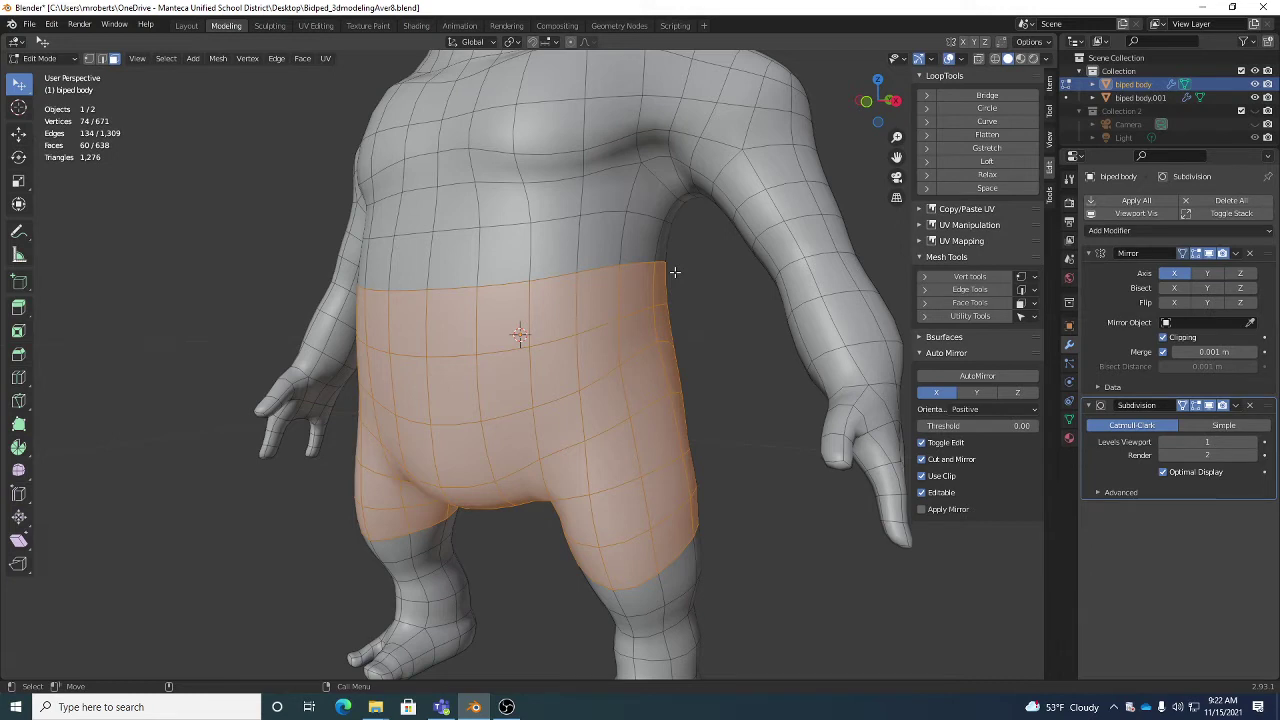
key("shift+d")
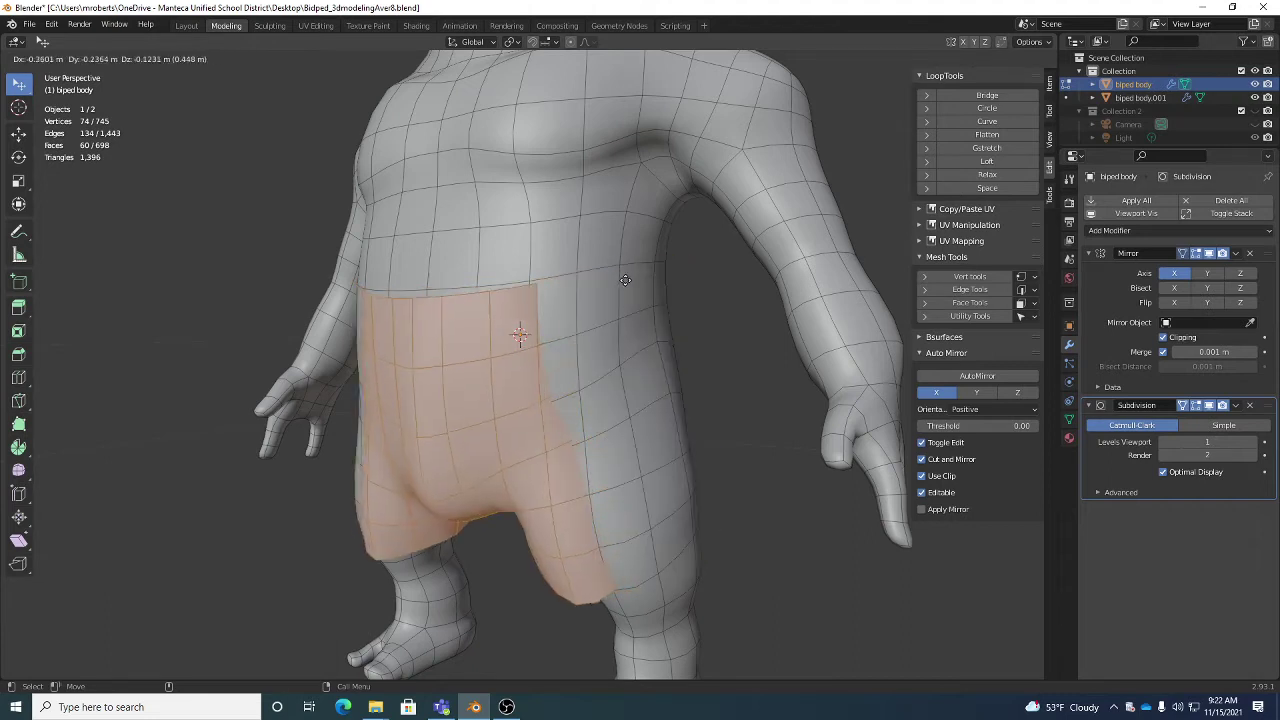
key("Escape")
key("ctrl+z")
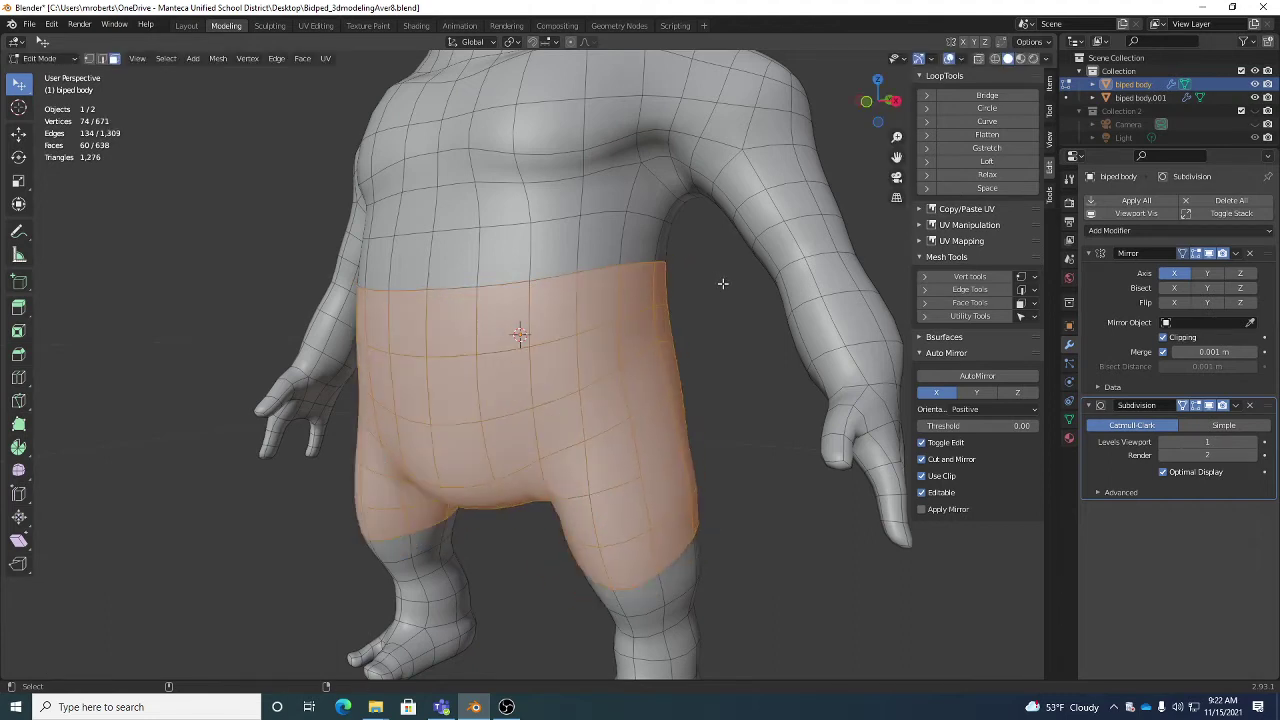
Duplicate the selected waist-to-thigh faces in place, separate the copy by Selection into its own object, and return to Object Mode
key("shift+d")
key("Escape")
middle_click_drag(723, 286, 665, 340)
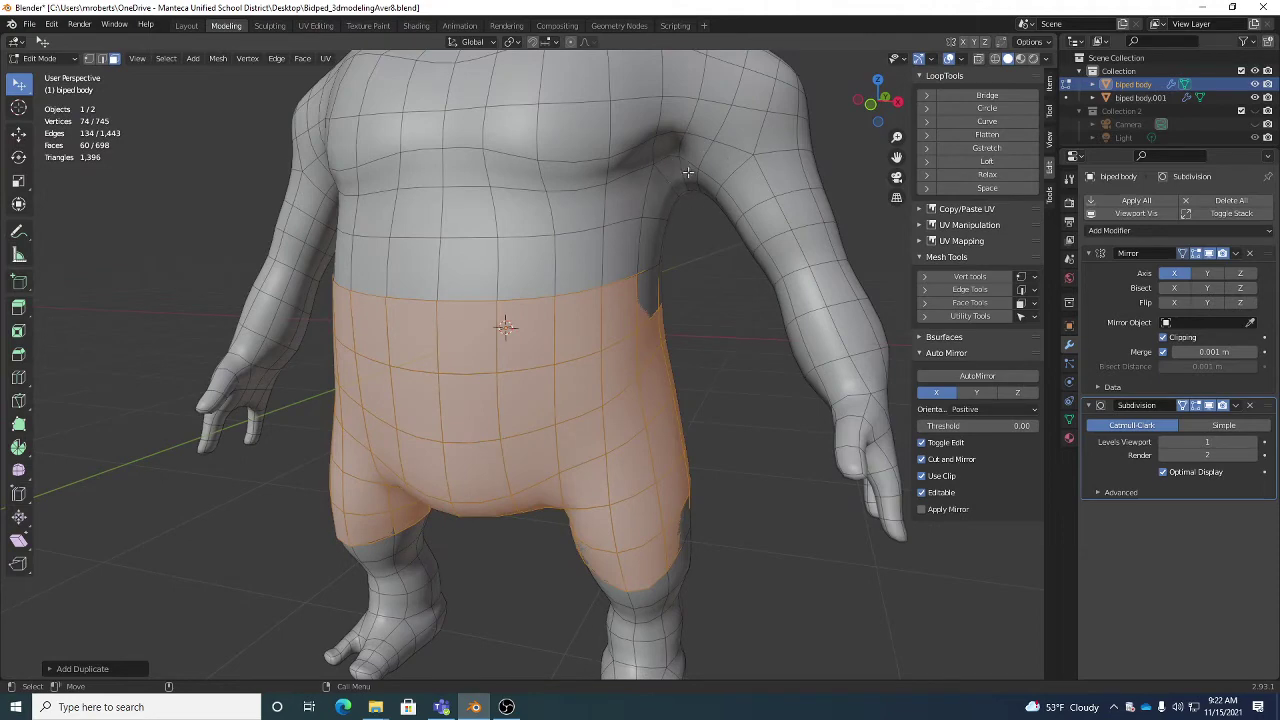
middle_click_drag(648, 314, 707, 437)
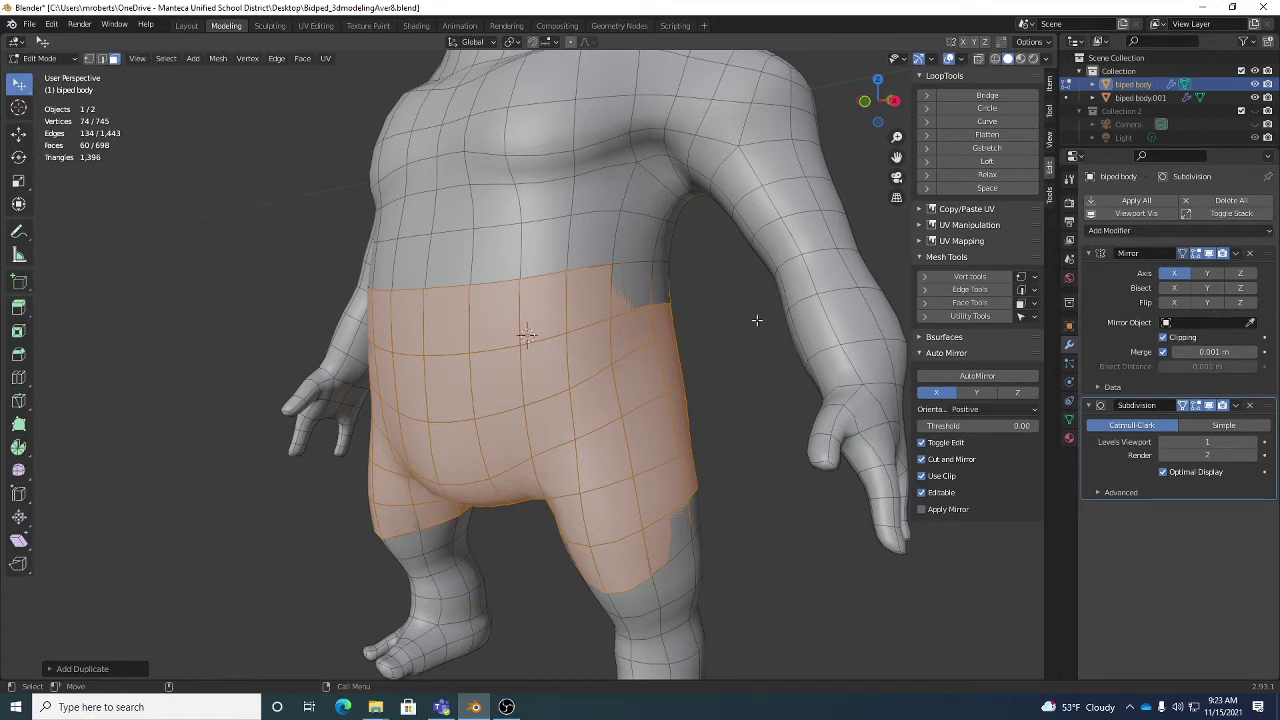
right_click(757, 320)
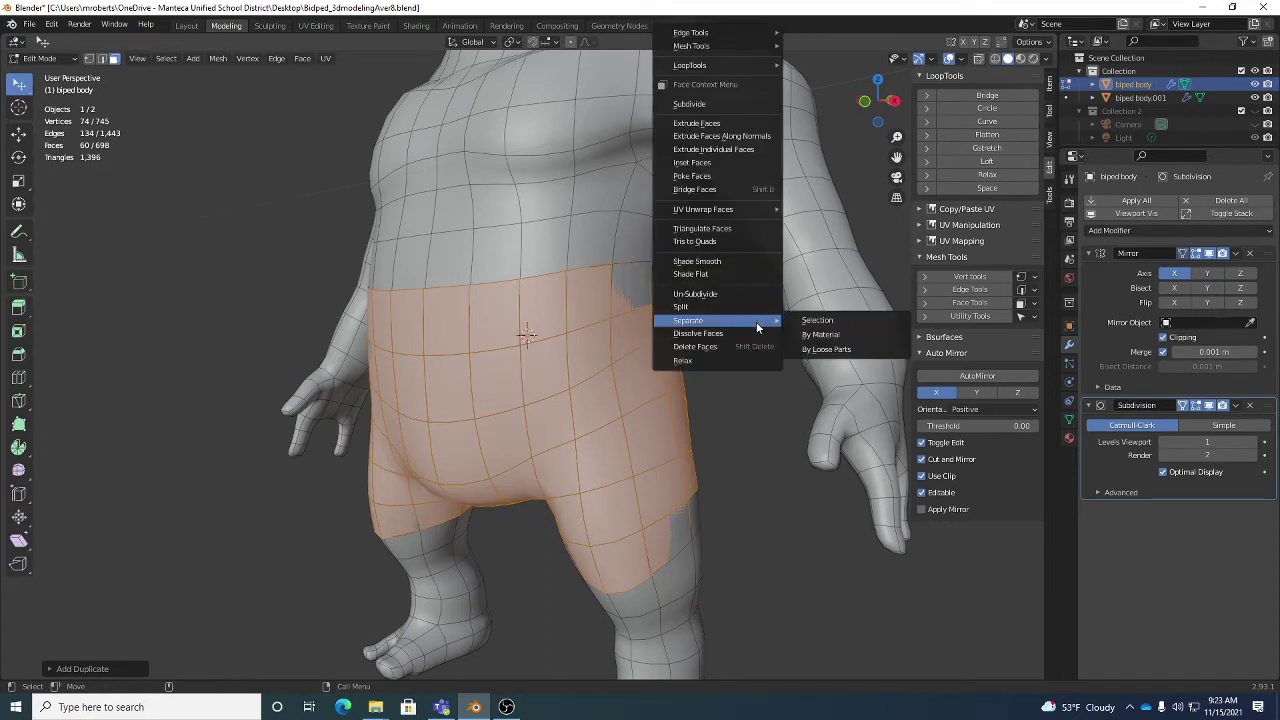
left_click(814, 323)
key("Tab")
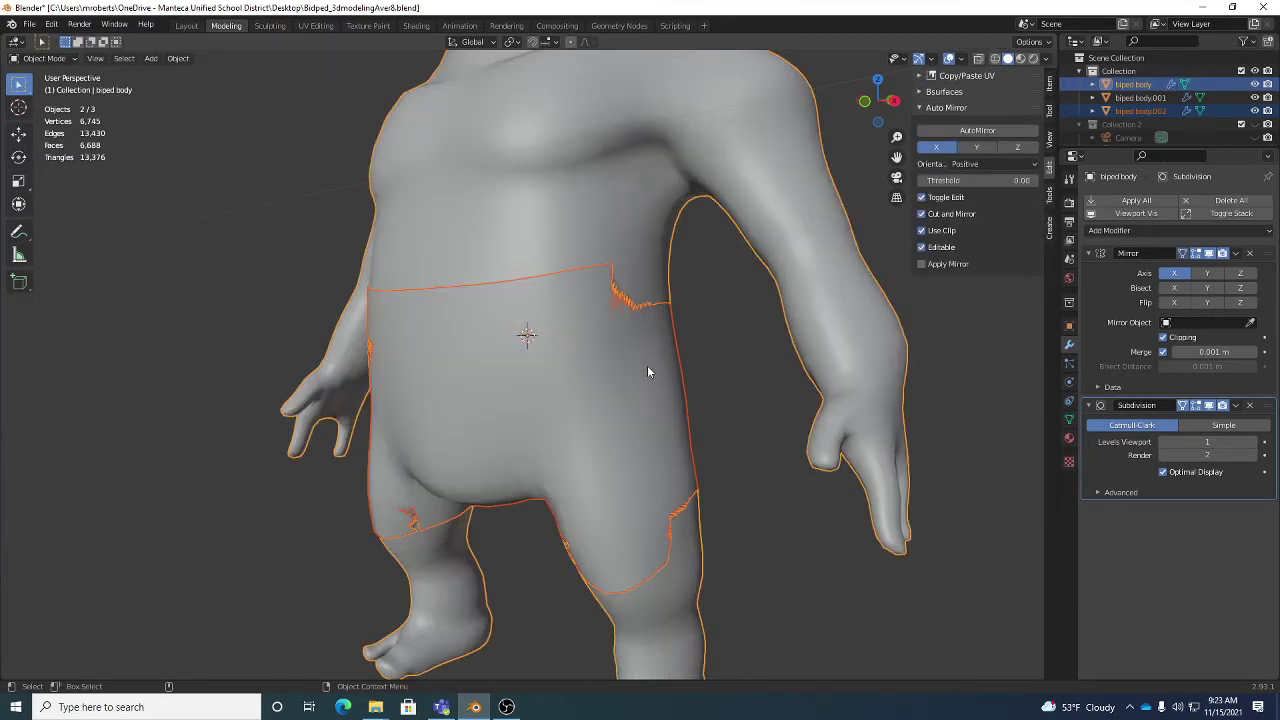
Select only the separated shorts, move them sideways off the body to check them, and undo the move
left_click(651, 370)
scroll(688, 370, "down", 3)
middle_click_drag(688, 370, 640, 481)
key("shift+space")
key("g")
left_click_drag(640, 481, 775, 505)
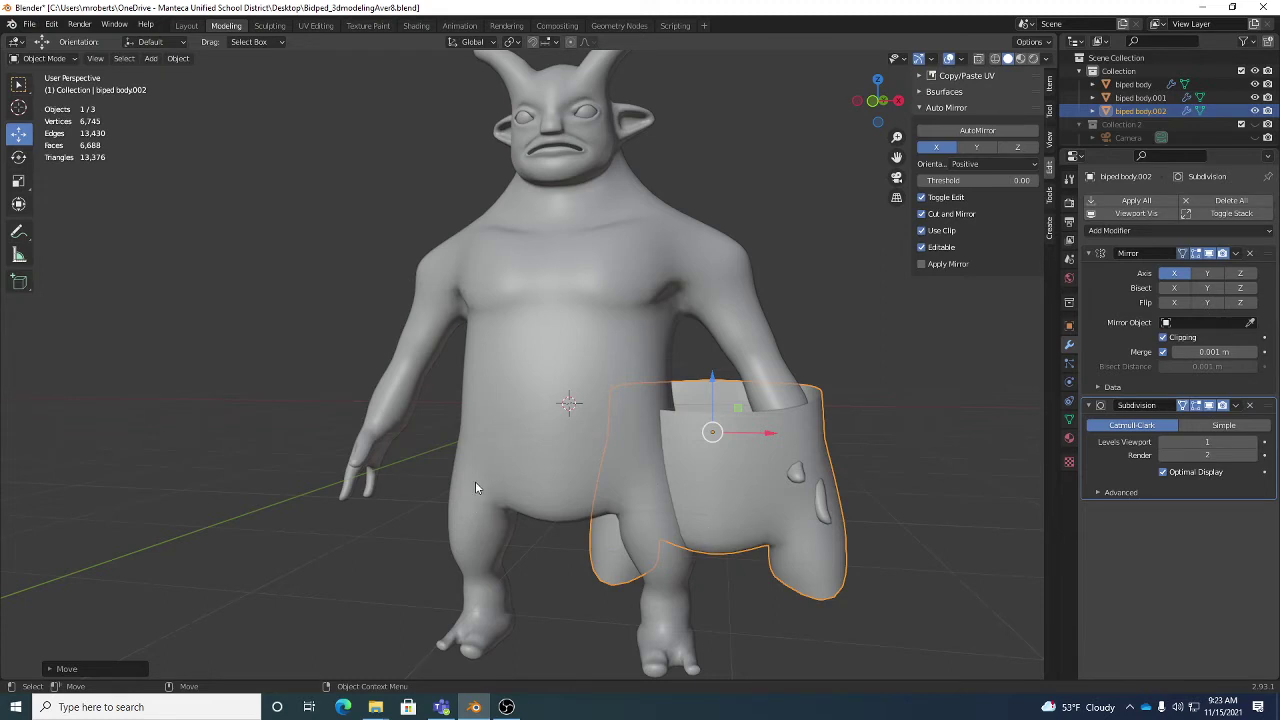
key("ctrl+z")
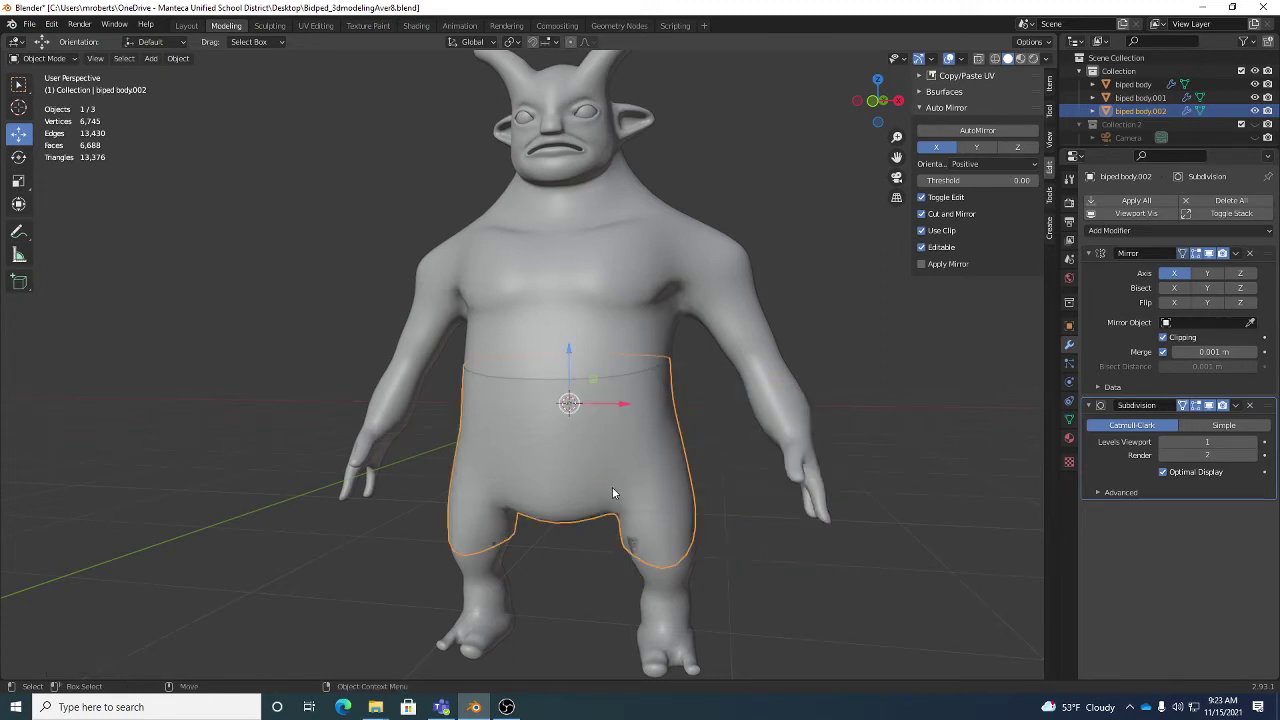
key("w")
Select the shorts and the eyes and join them into a single object
mouse_move(694, 443)
middle_mouse_down()
mouse_move(672, 465)
mouse_move(680, 474)
middle_mouse_up()
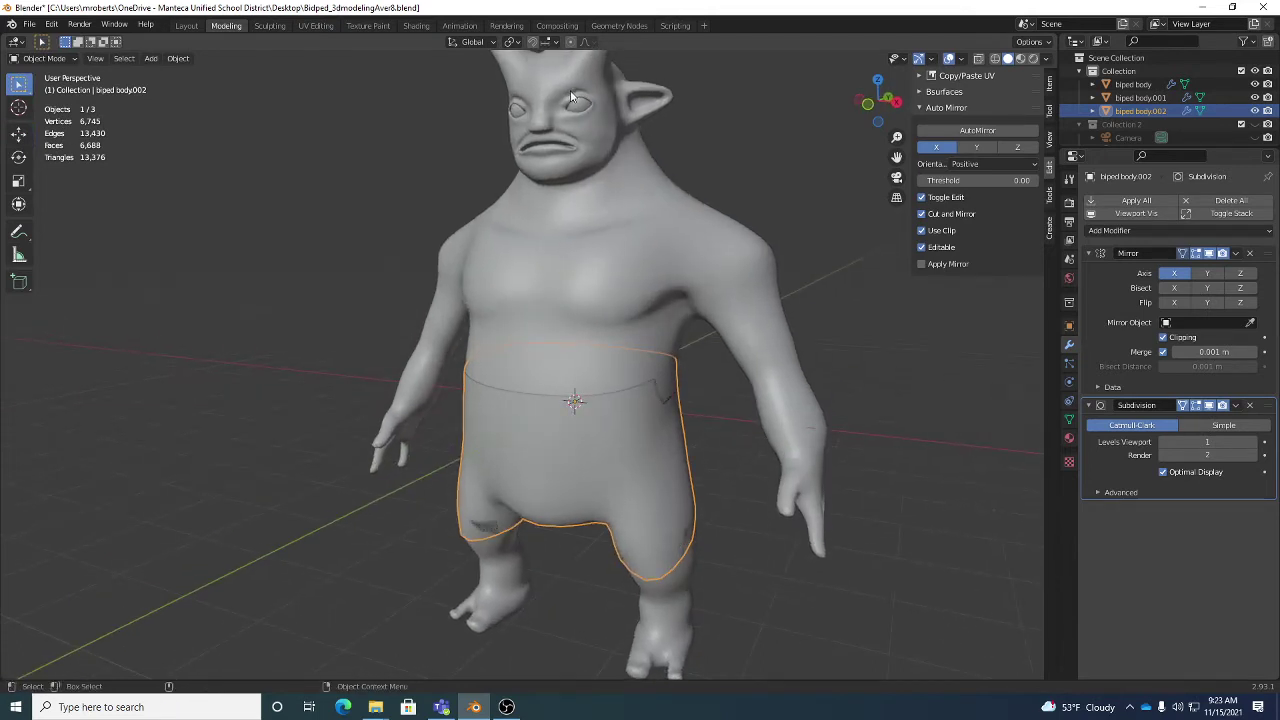
left_click(680, 433)
left_click(583, 106, "shift")
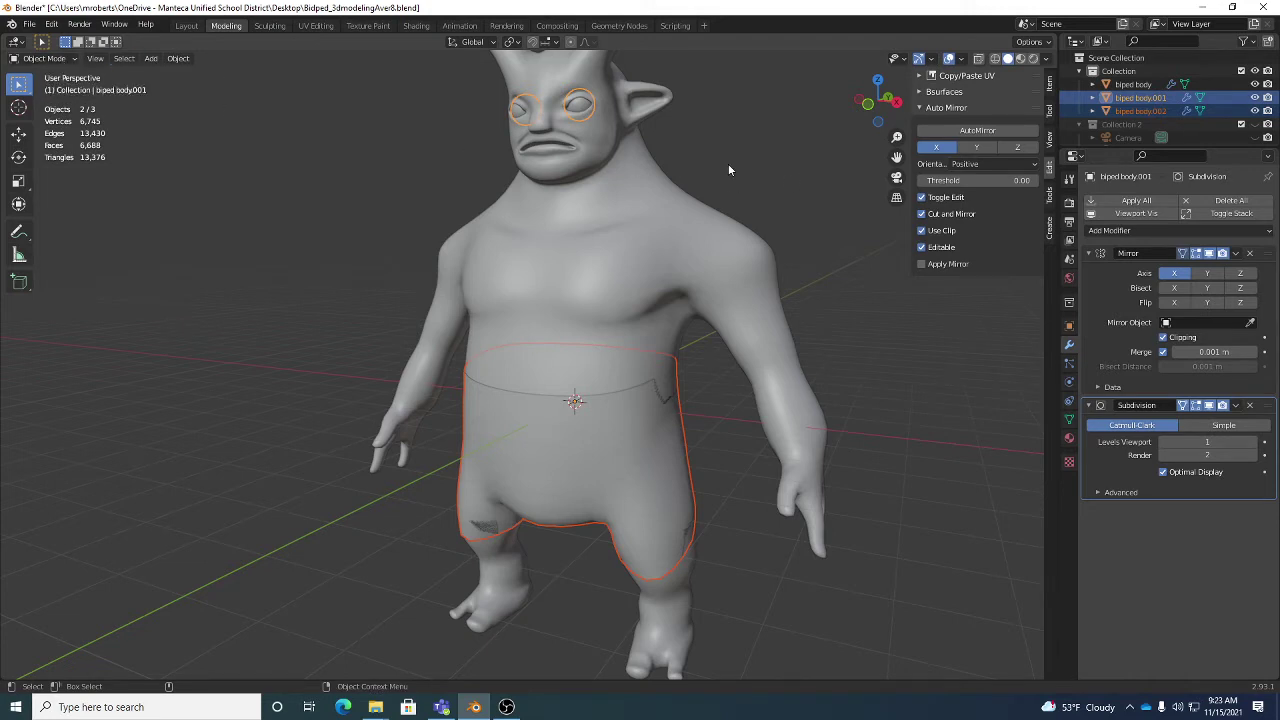
right_click(776, 164)
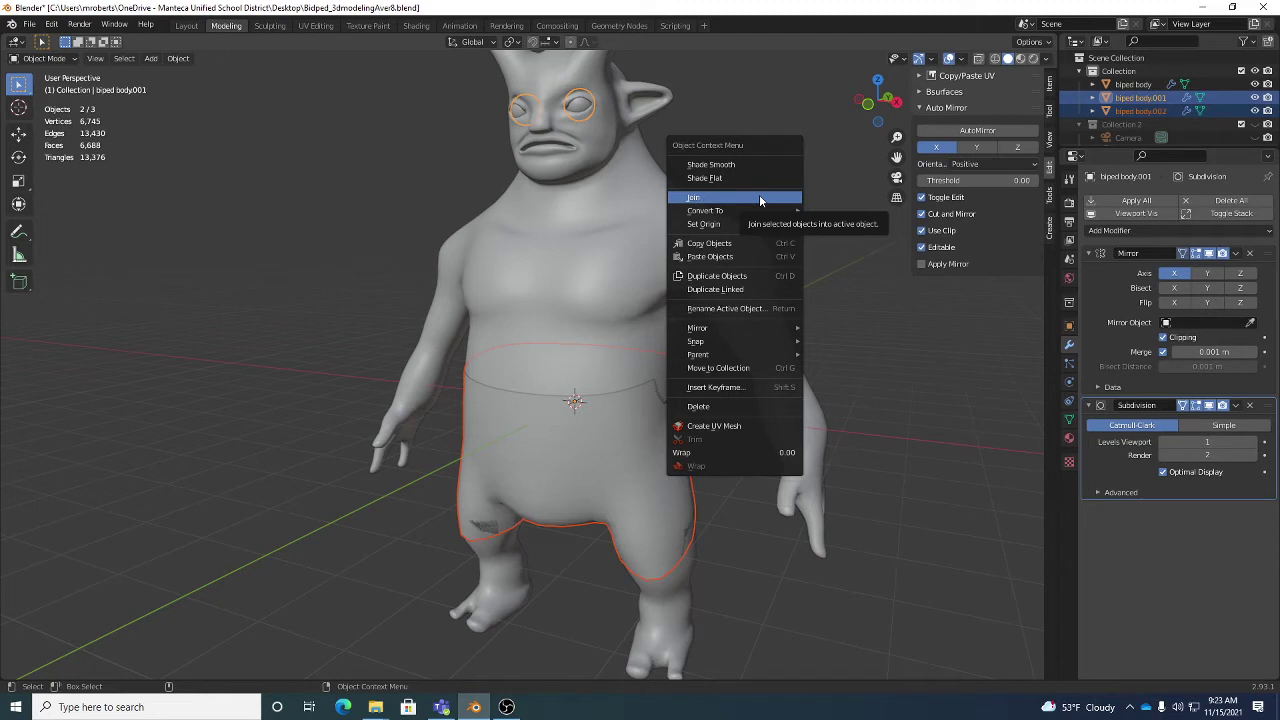
left_click(760, 198)
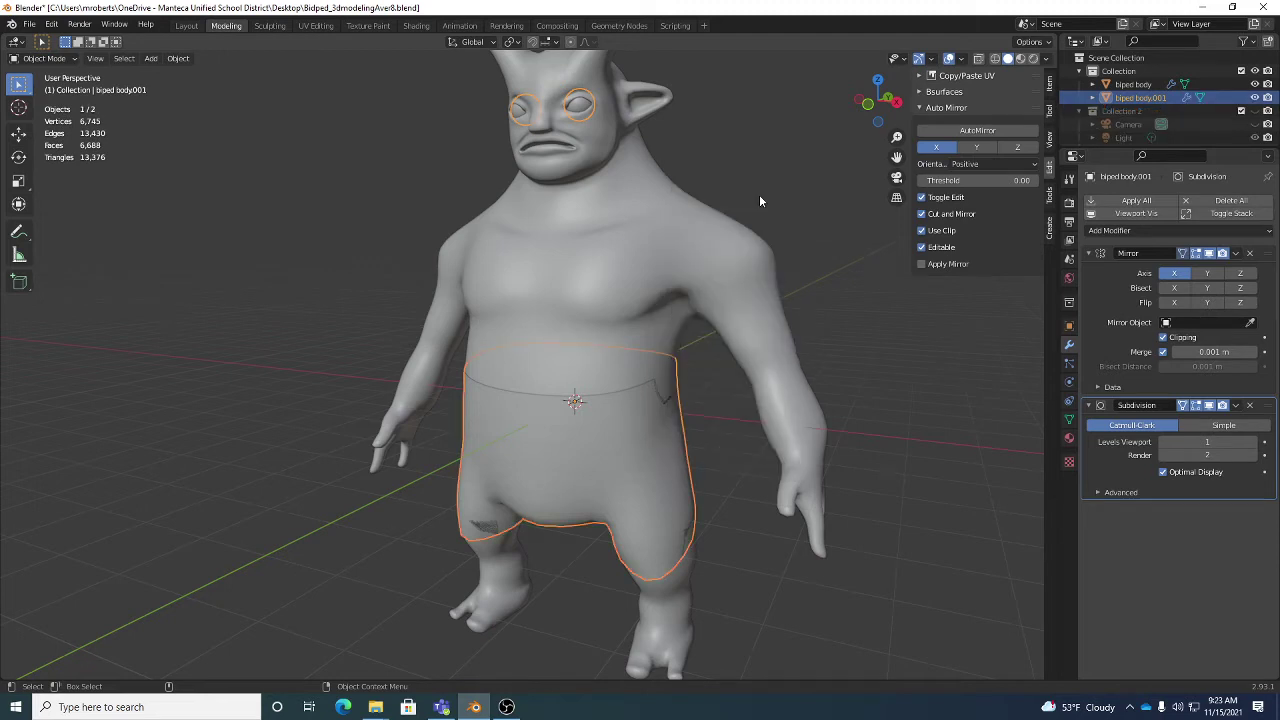
Rename the joined eyes-and-shorts object as "biped gear" and save the file
double_click(1157, 99)
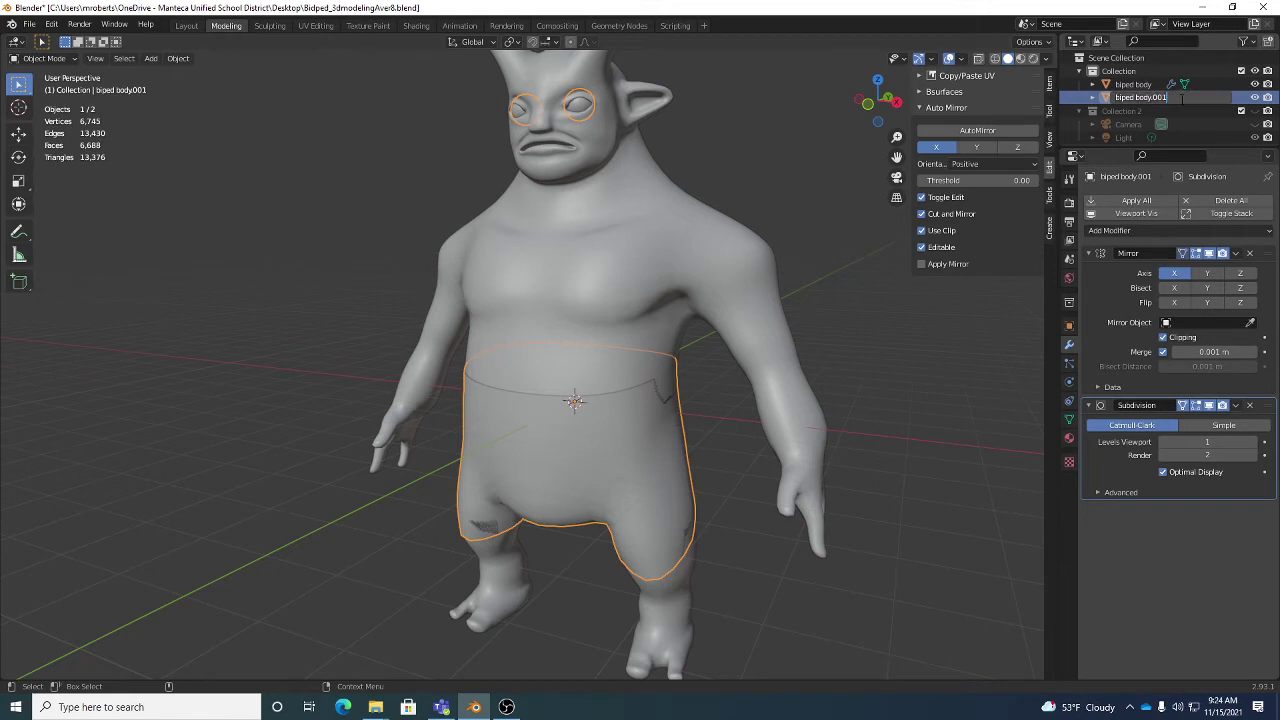
key("BackSpace")
key("BackSpace")
key("BackSpace")
key("BackSpace")
key("BackSpace")
key("BackSpace")
key("Return")
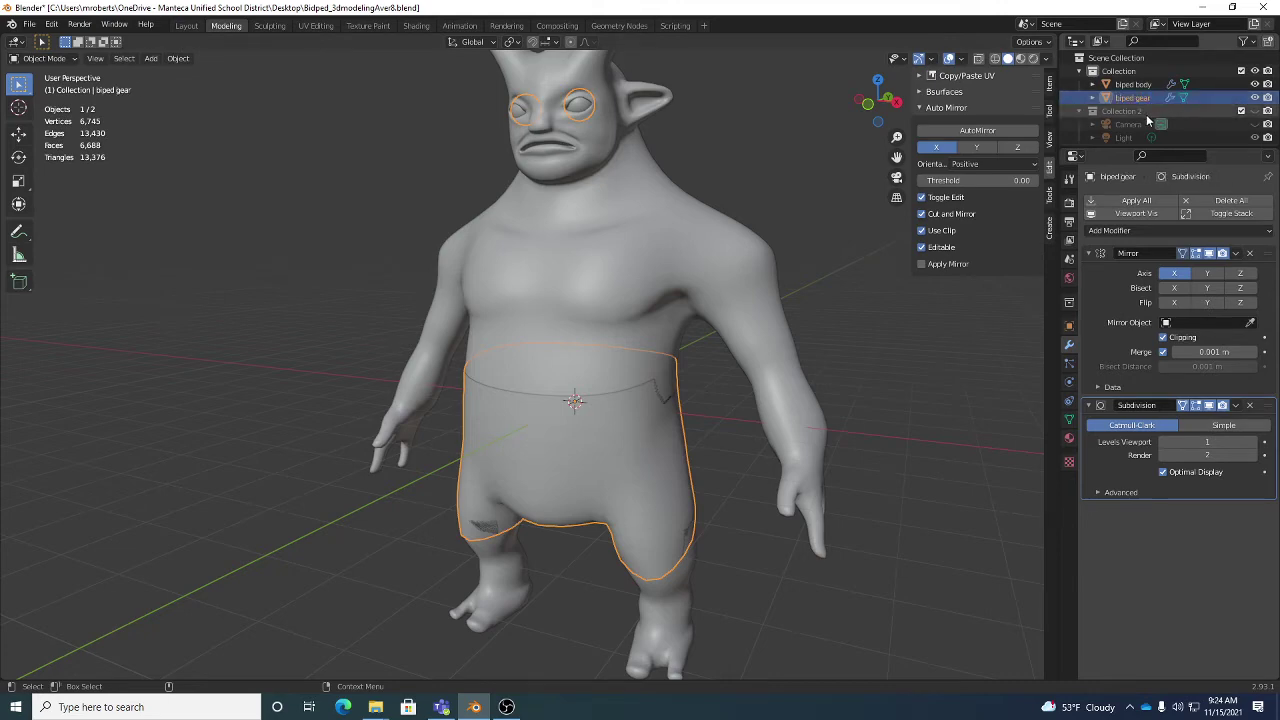
middle_click_drag(763, 260, 700, 292)
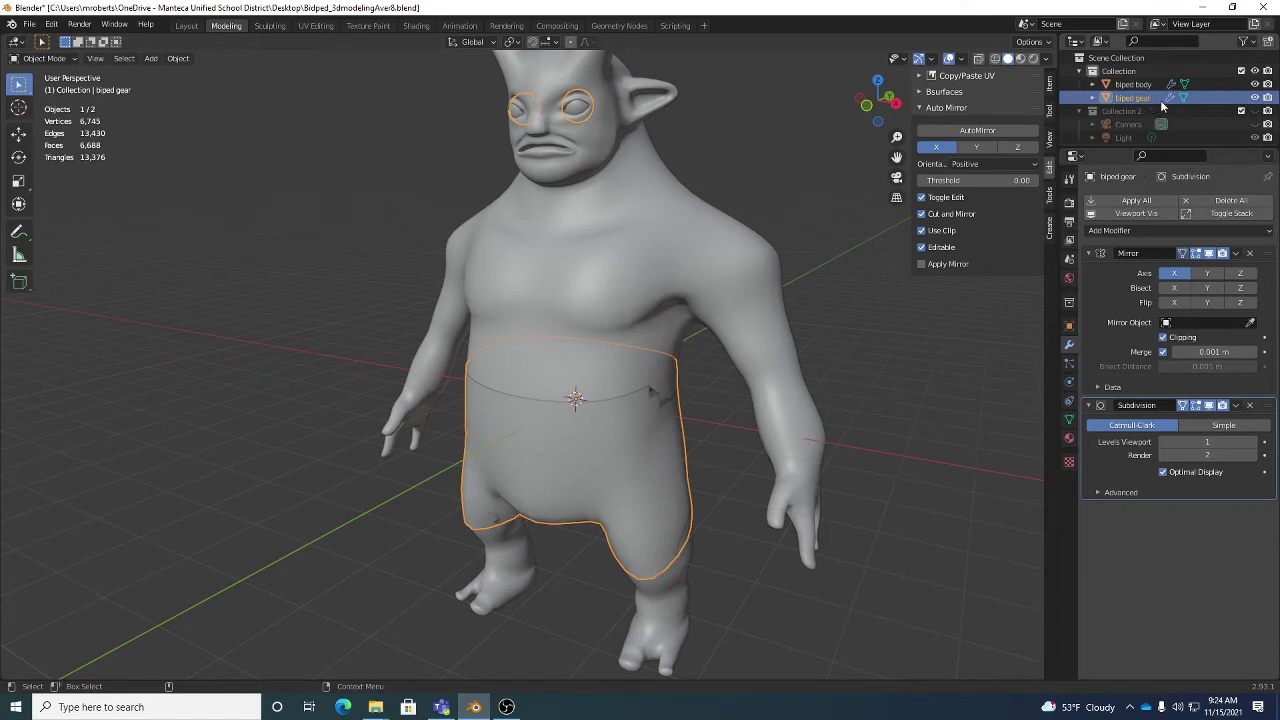
key("ctrl+s")
Enter Edit Mode on the biped gear object and select one edge along the top of the waistband
middle_click_drag(656, 425, 735, 396)
key("Tab")
left_click(585, 384)
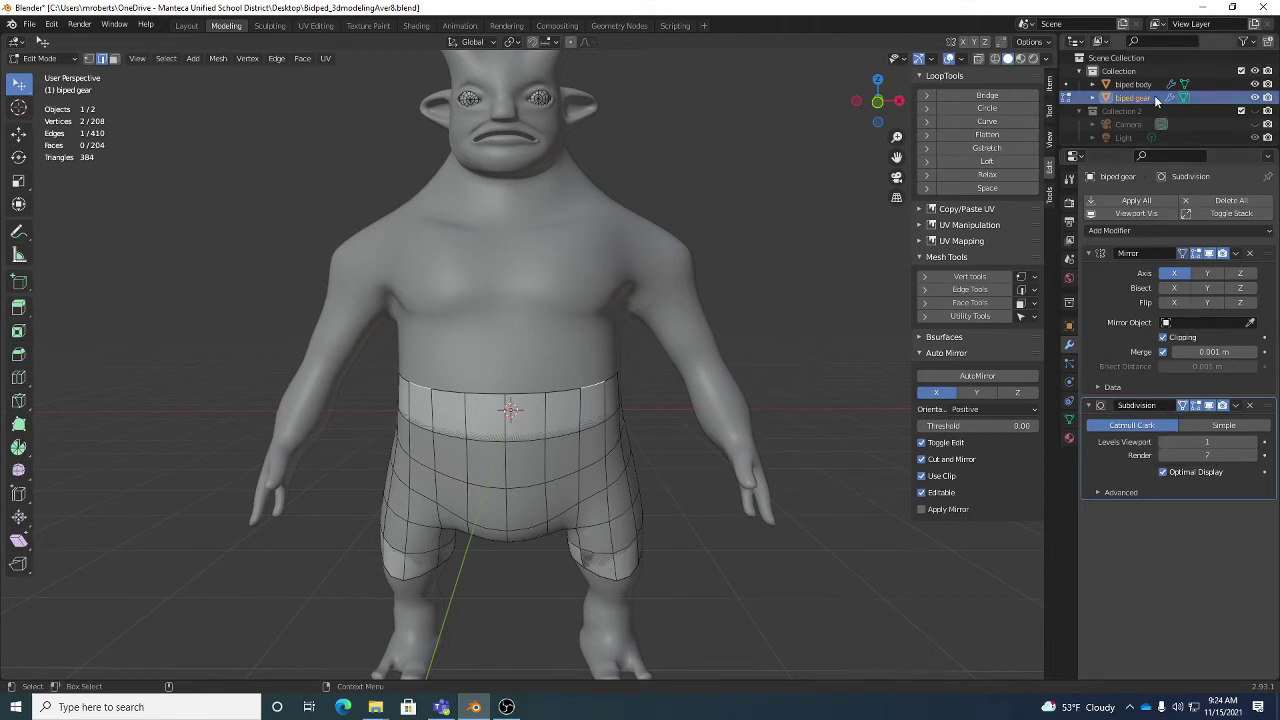
middle_click_drag(694, 372, 581, 438)
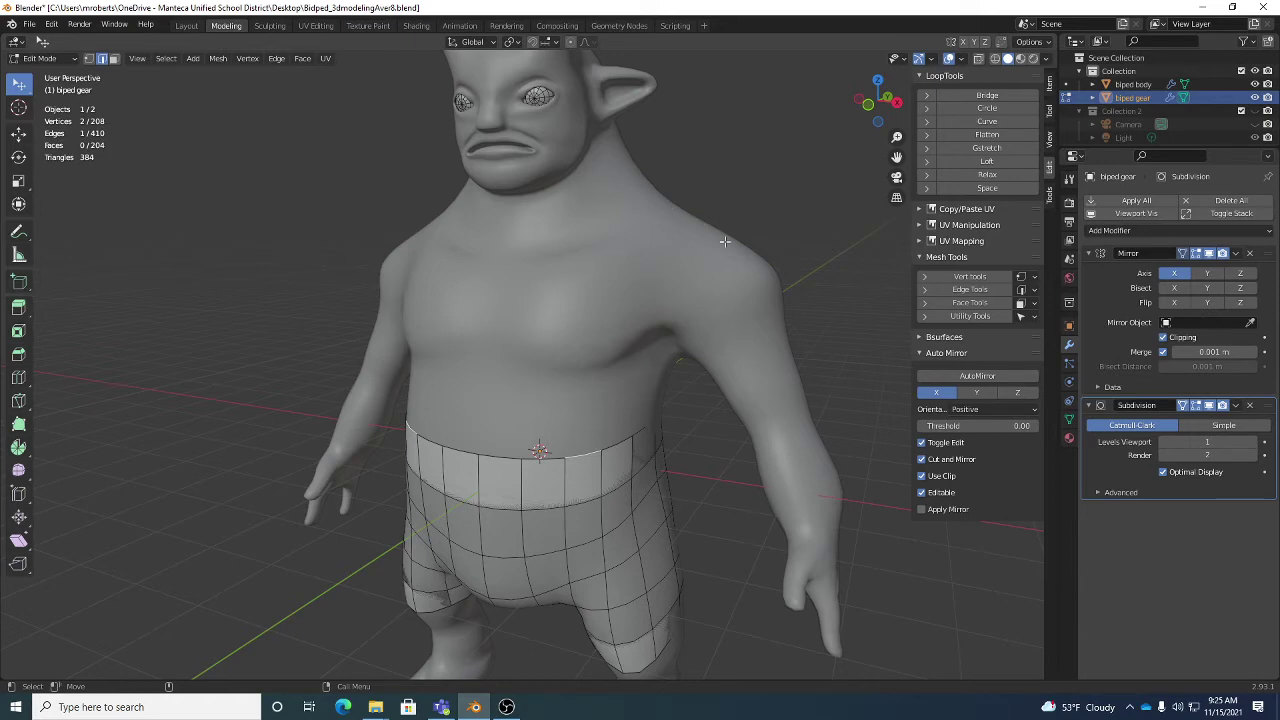
middle_click_drag(728, 290, 565, 366)
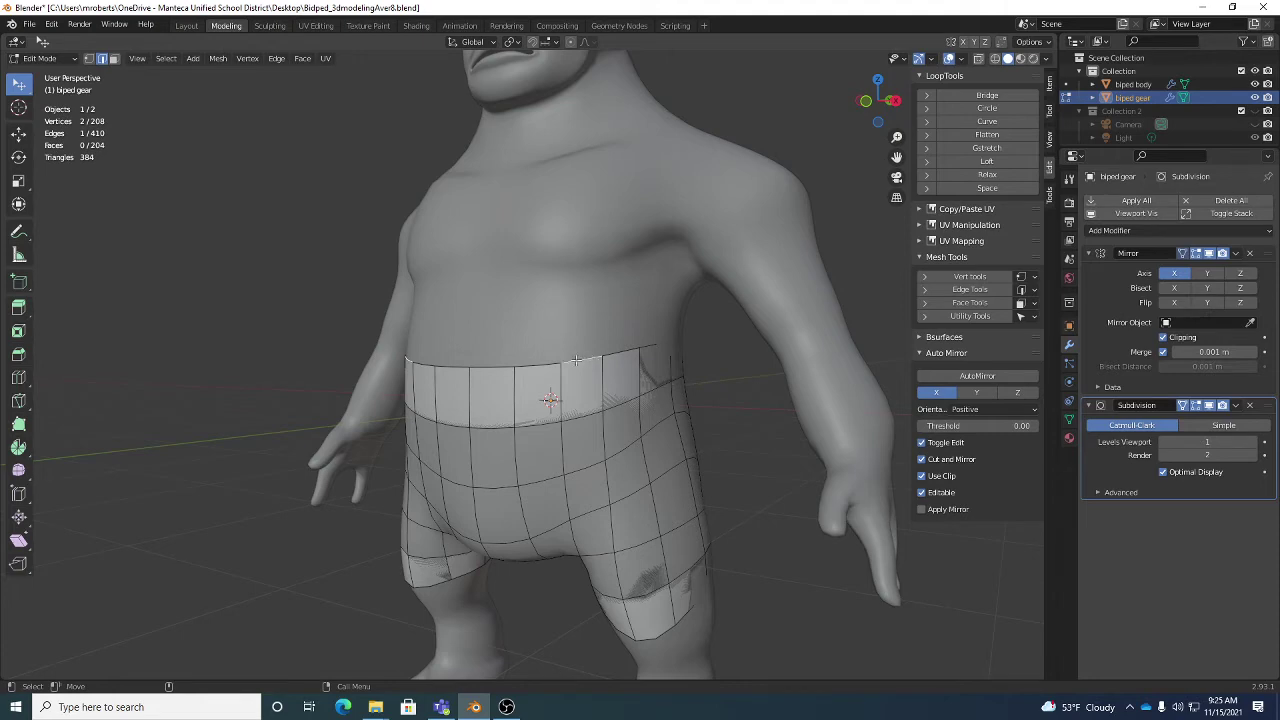
middle_click_drag(618, 404, 614, 414)
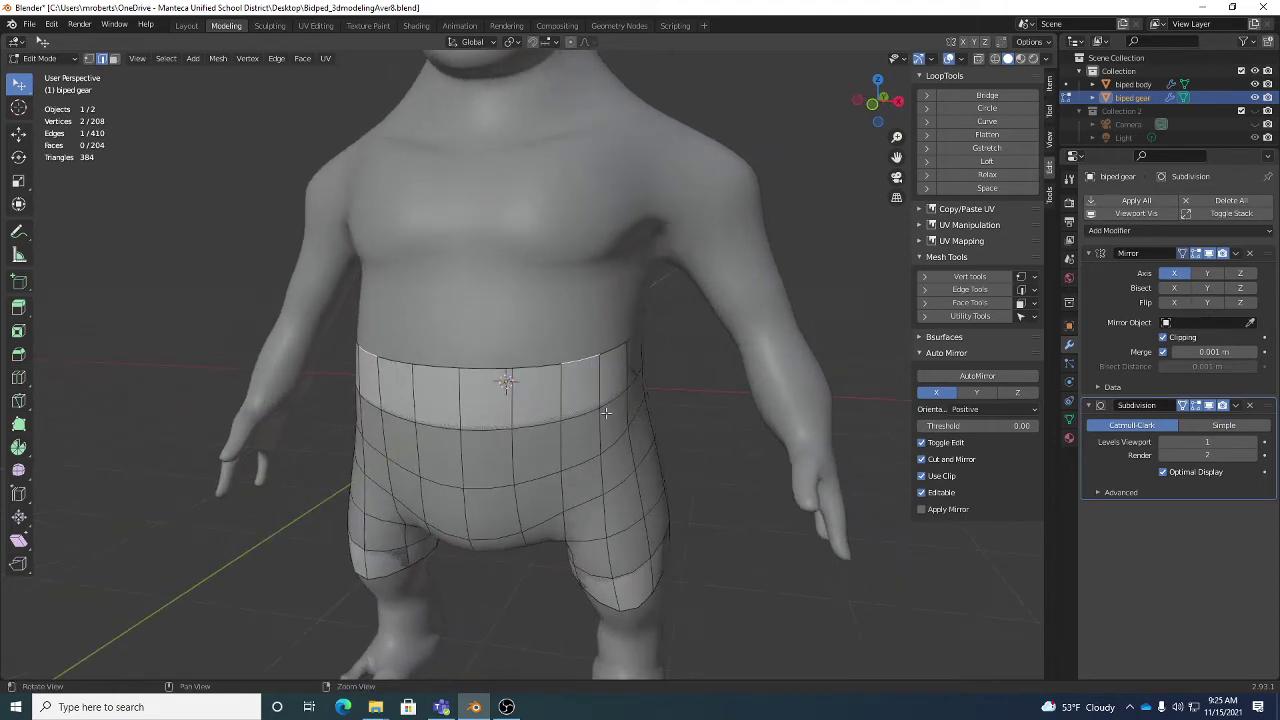
Try to extrude one edge along the bottom of the waistband outward from the body
scroll(614, 414, "up", 4)
left_click(581, 414)
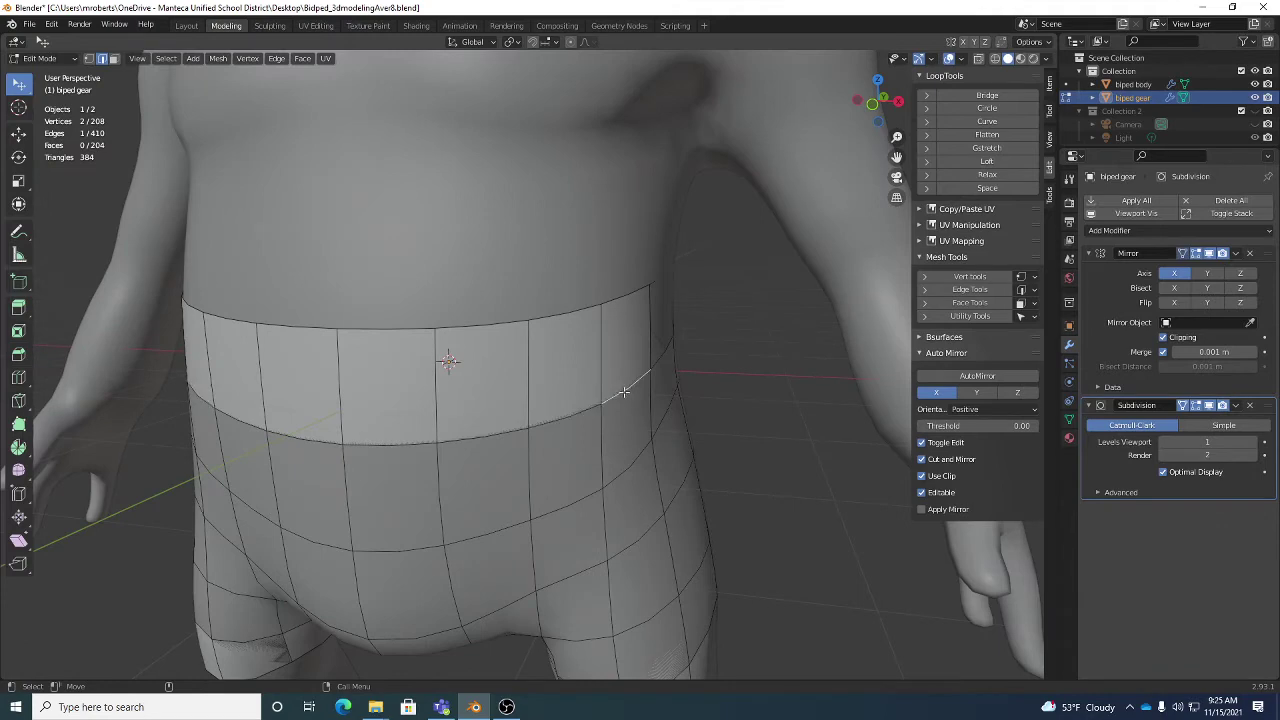
mouse_move(580, 417)
middle_mouse_down()
mouse_move(607, 436)
mouse_move(570, 394)
mouse_move(557, 420)
mouse_move(580, 423)
middle_mouse_up()
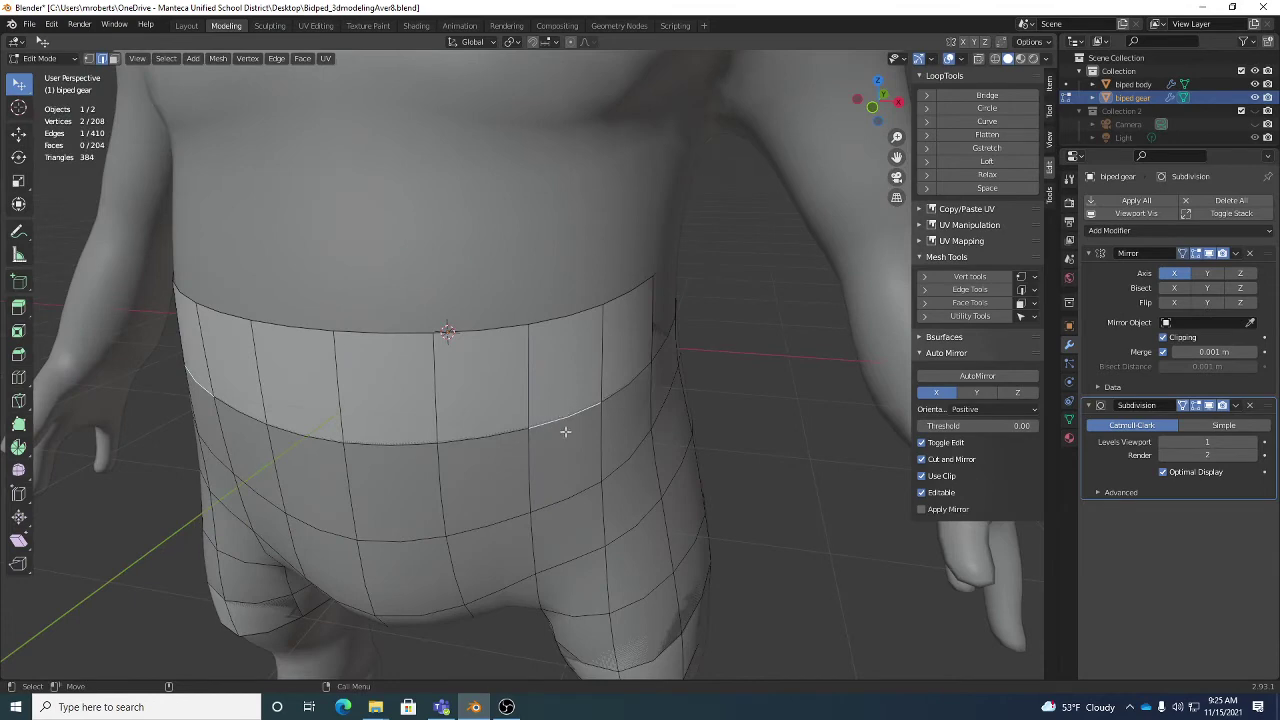
mouse_move(555, 428)
middle_mouse_down()
mouse_move(592, 436)
mouse_move(570, 416)
middle_mouse_up()
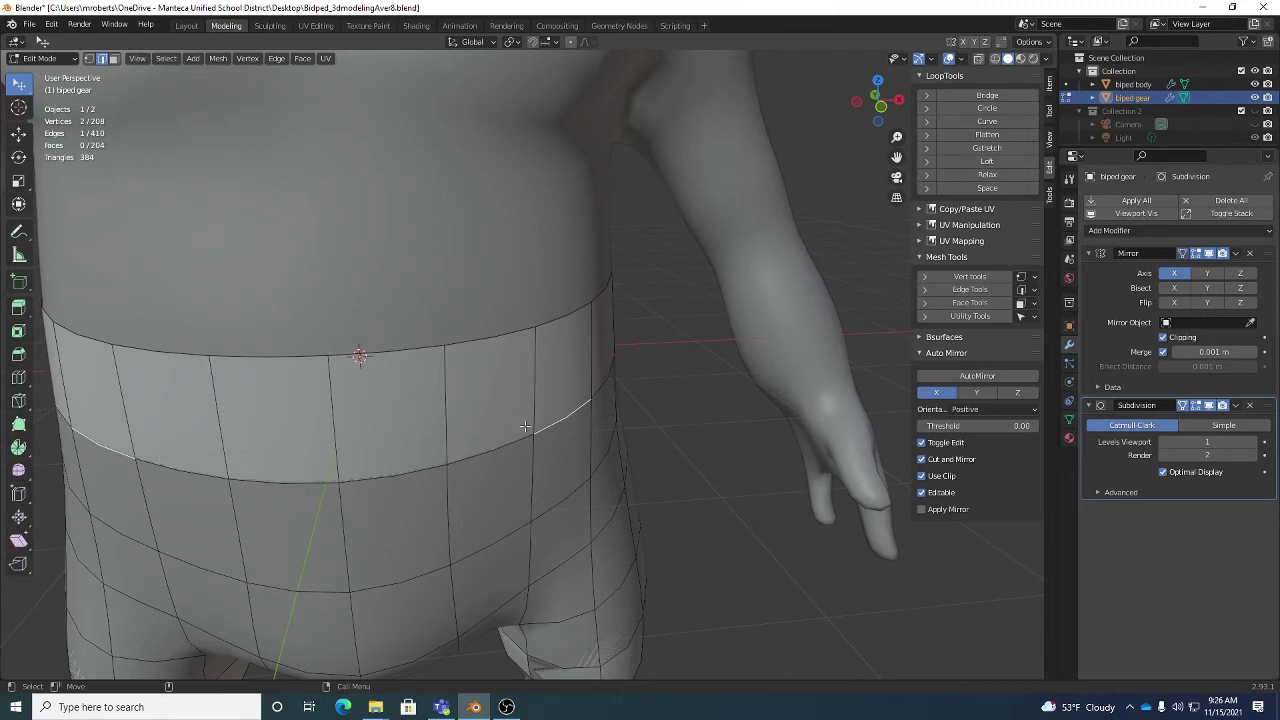
key("shift+space")
key("e")
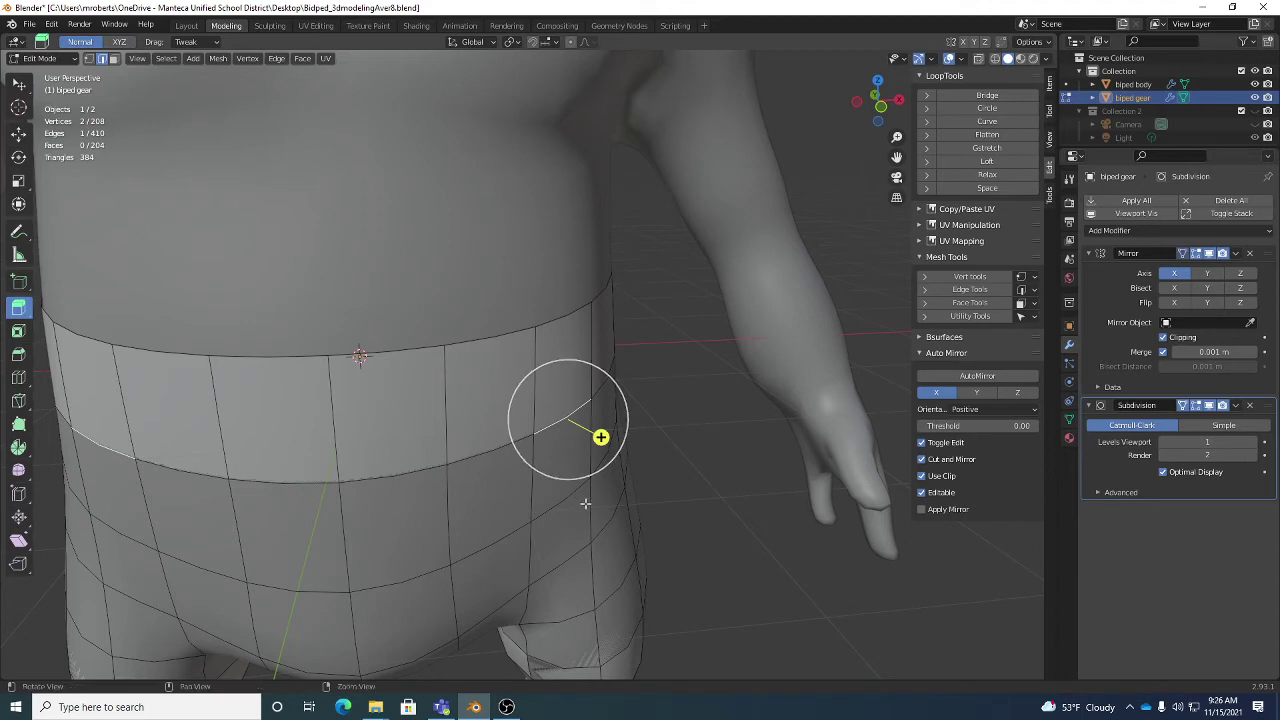
middle_click_drag(583, 500, 657, 500)
left_click_drag(609, 434, 757, 517)
middle_click_drag(757, 517, 626, 470)
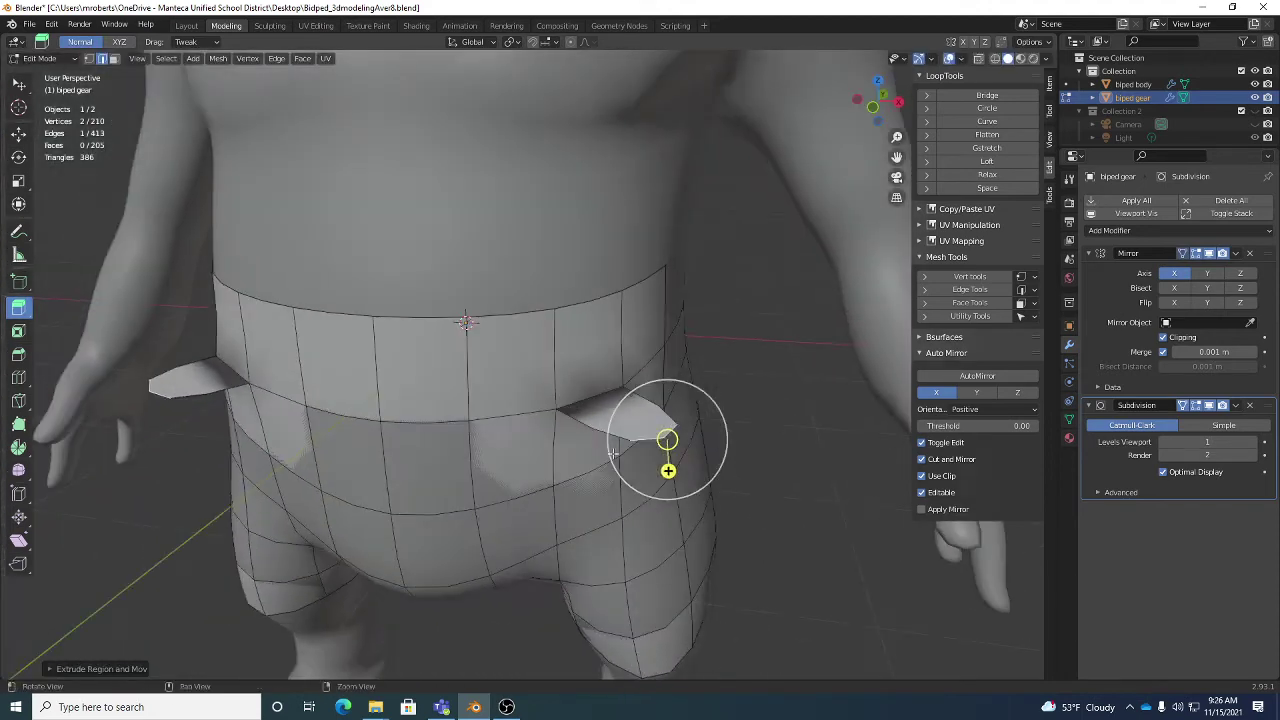
middle_click_drag(600, 400, 749, 457)
key("w")
left_click(805, 480)
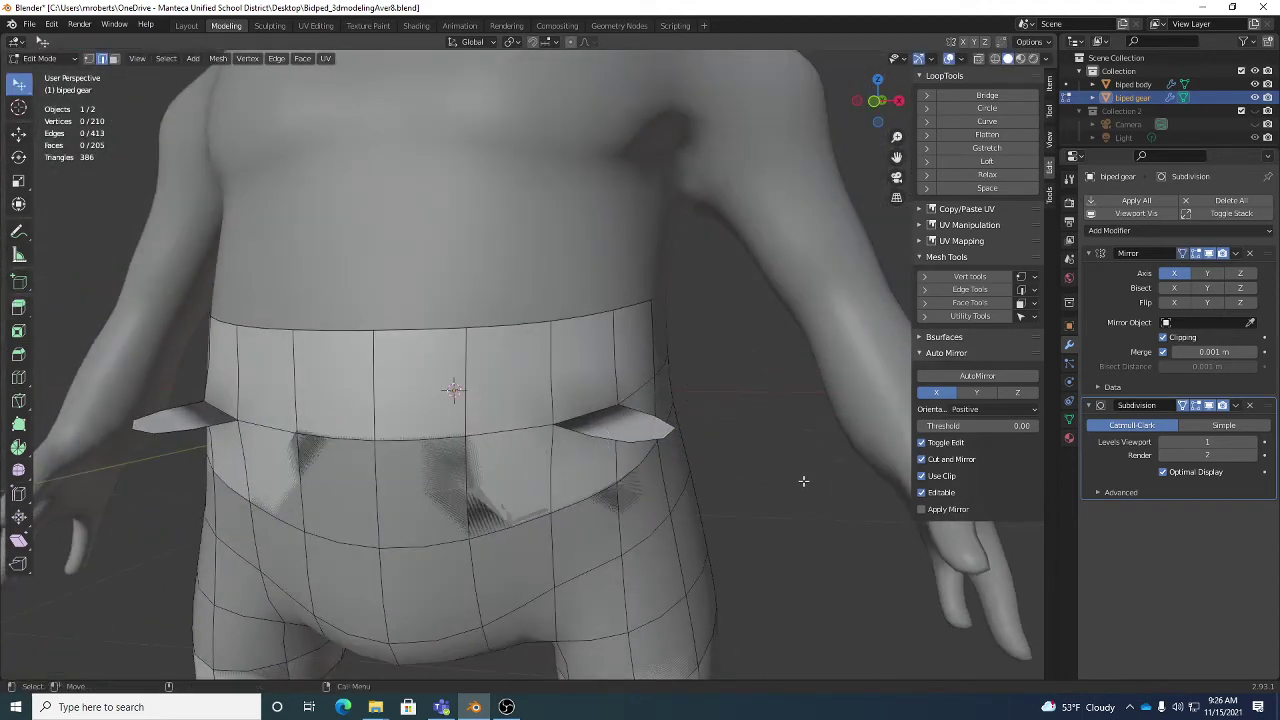
Undo the outward extrusion of the lower waistband edge
key("shift+space")
key("c")
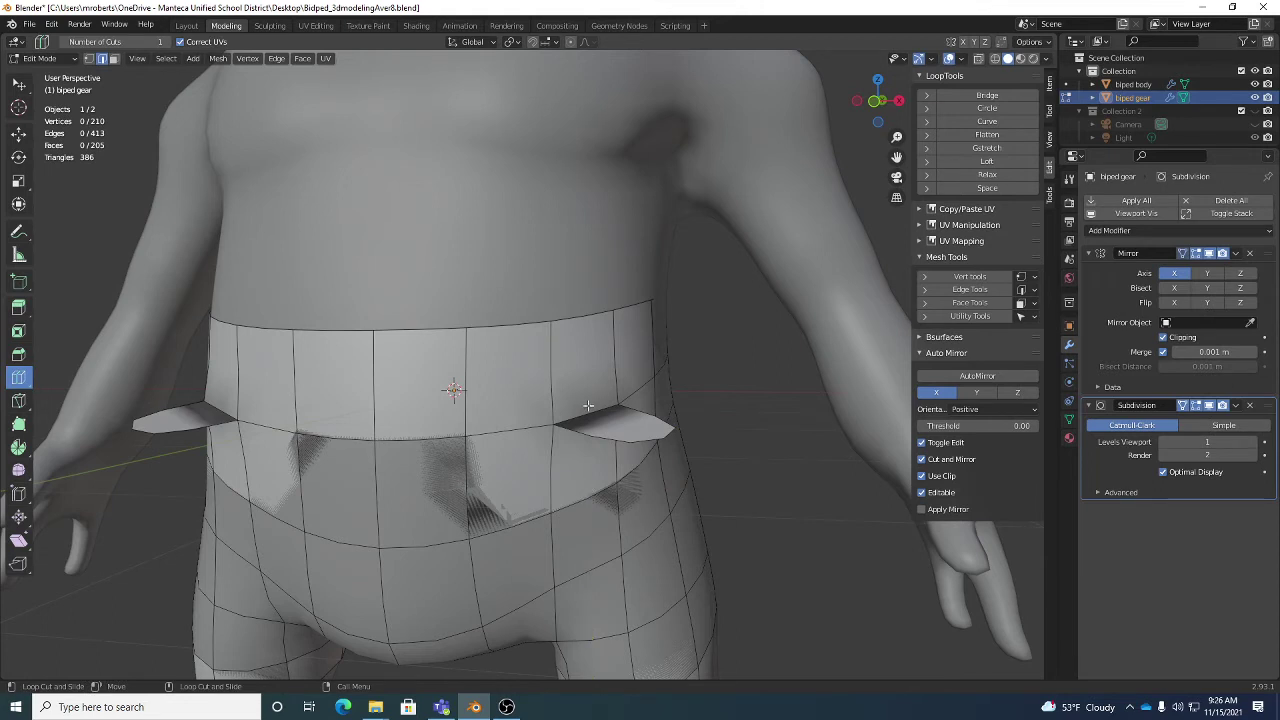
key("w")
key("ctrl+z")
key("ctrl+z")
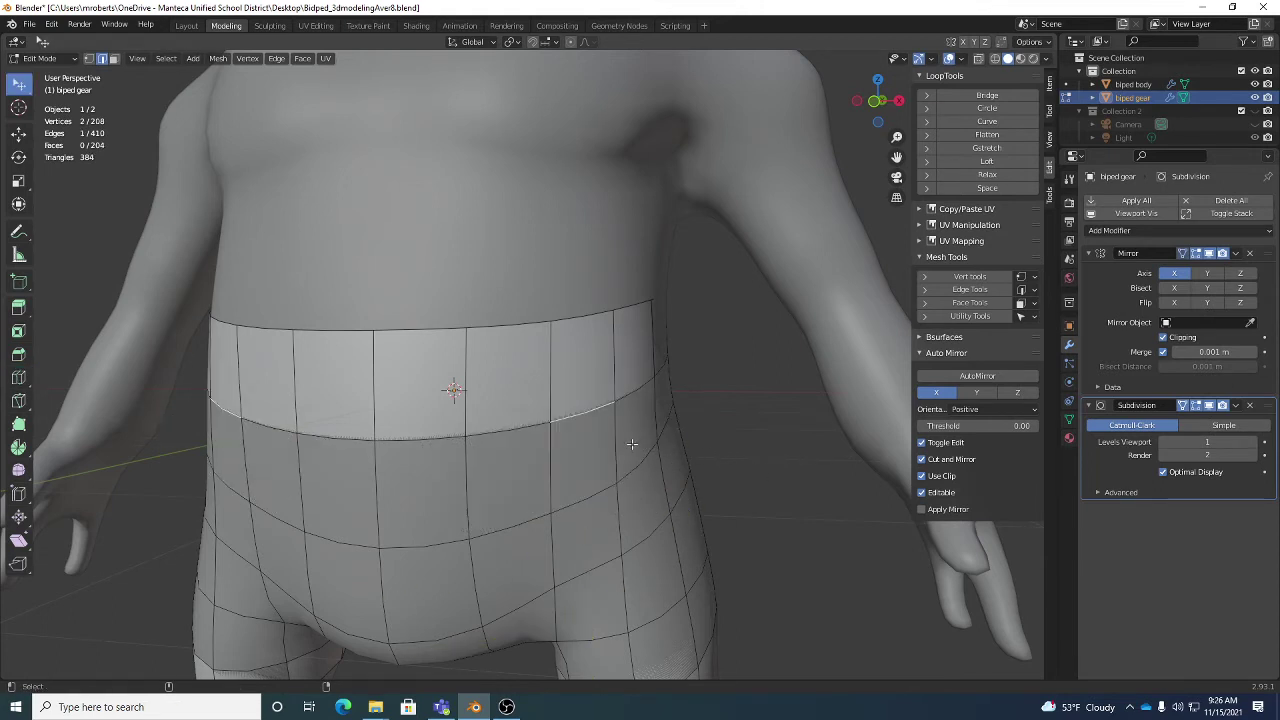
Select the front edge at the top of the waistband toward the hip and extrude it upward as a strap segment
middle_click_drag(623, 434, 600, 434)
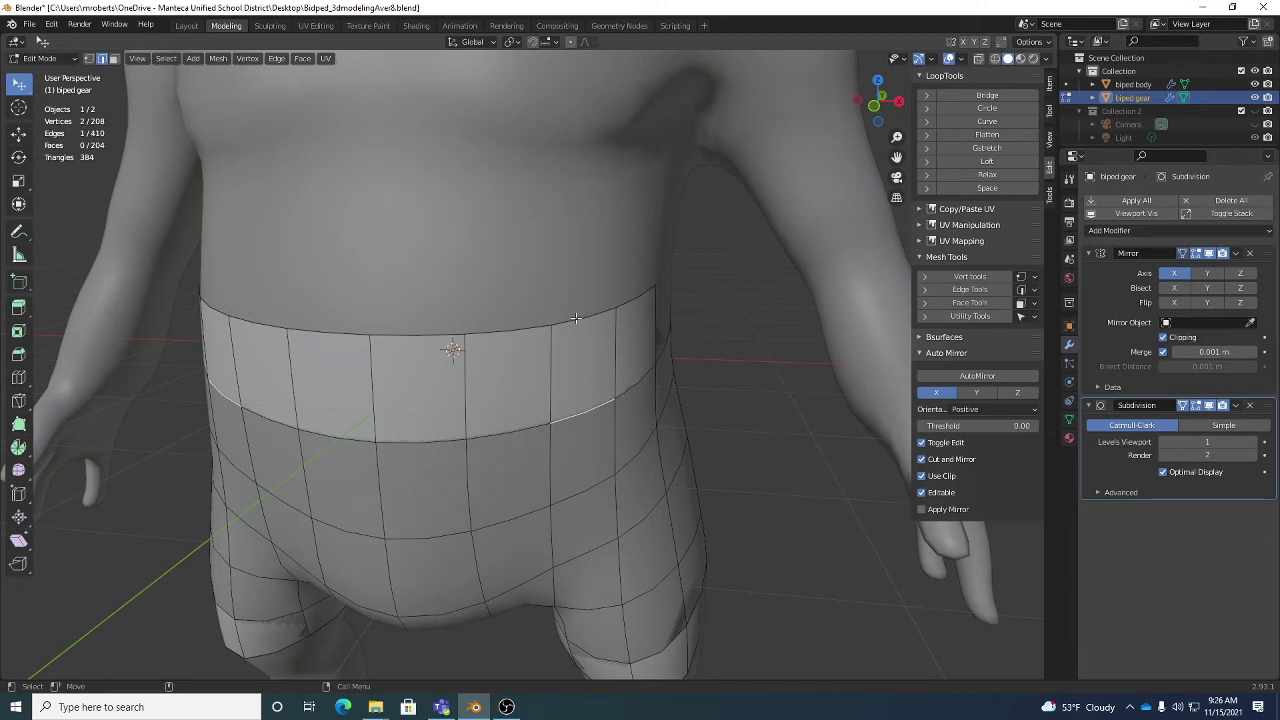
left_click(585, 314)
mouse_move(586, 308)
left_mouse_down("alt")
mouse_move(611, 329)
mouse_move(601, 342)
mouse_move(663, 323)
mouse_move(584, 318)
left_mouse_up("alt")
key("alt+z")
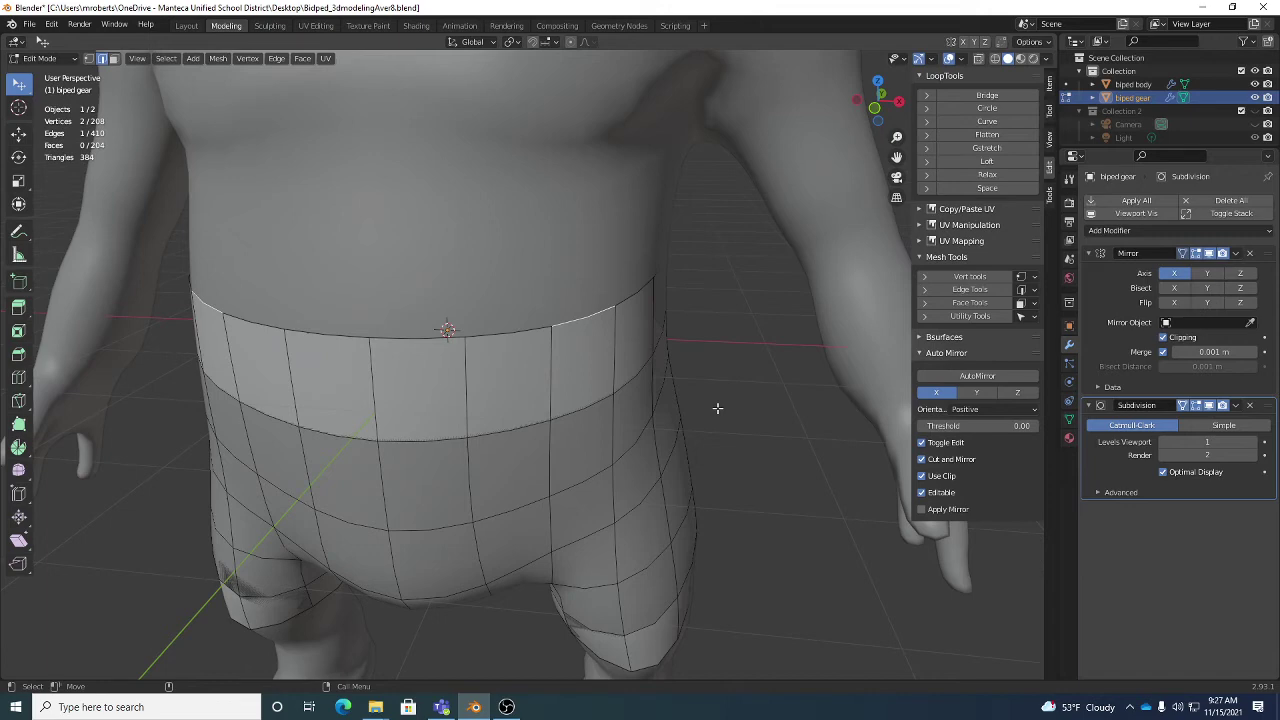
middle_click_drag(708, 398, 594, 378)
scroll(691, 411, "down", 4)
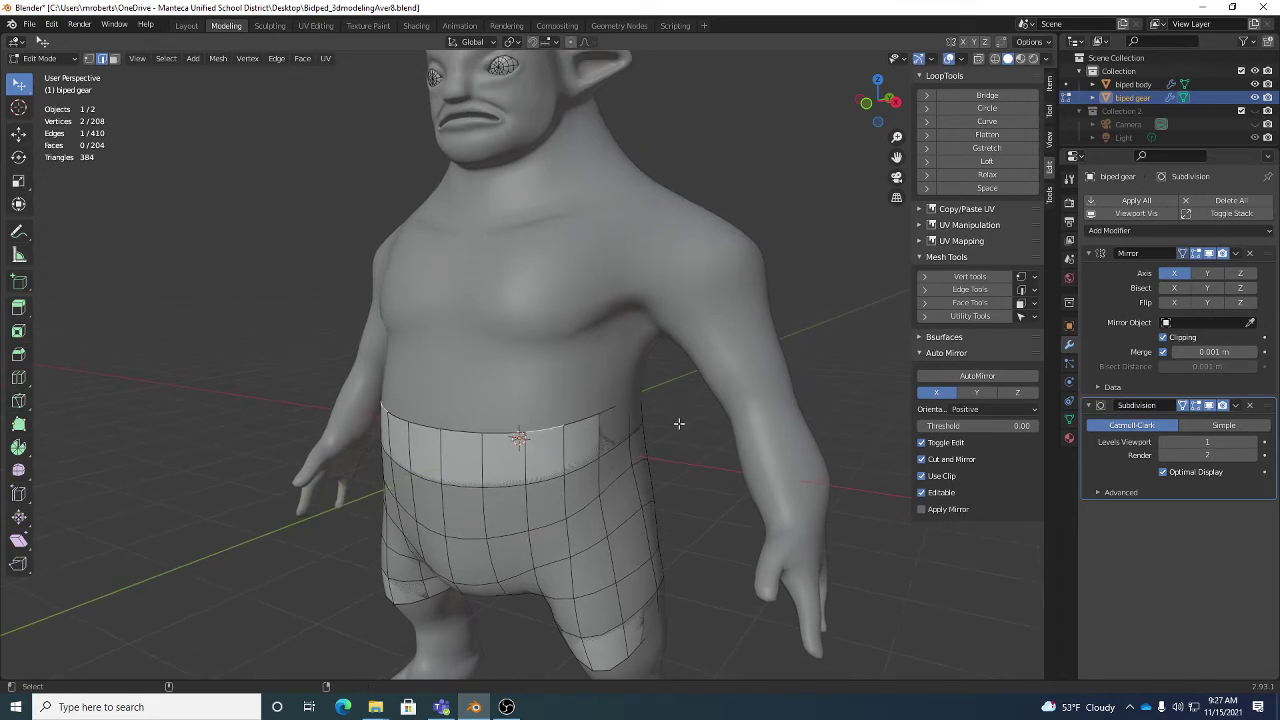
key("ctrl+e")
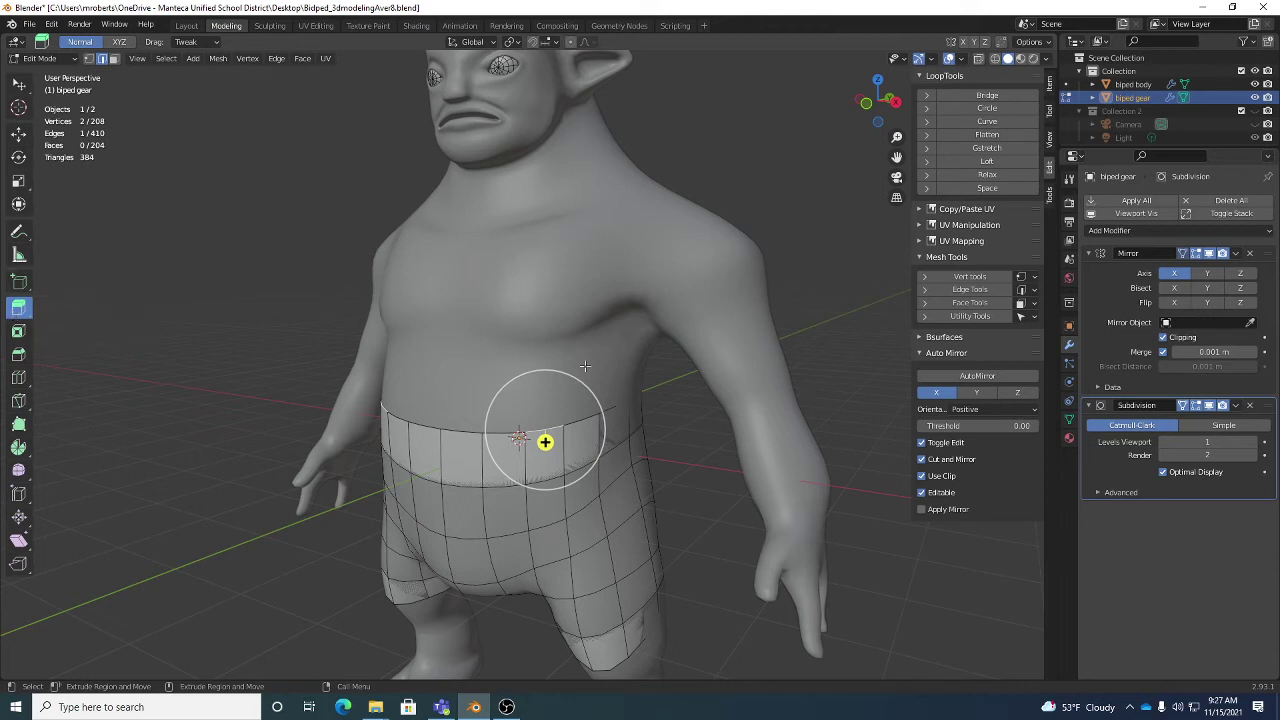
left_click_drag(655, 391, 651, 346)
middle_click_drag(651, 346, 560, 410)
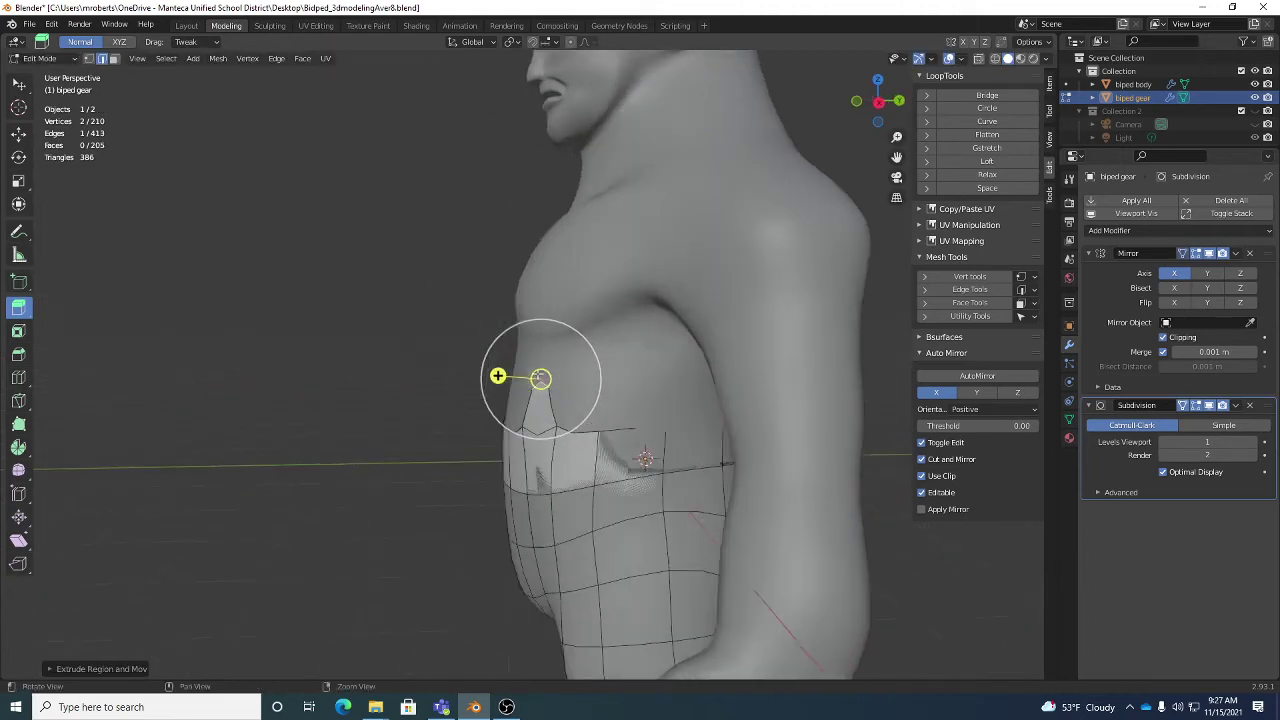
scroll(560, 410, "up", 3)
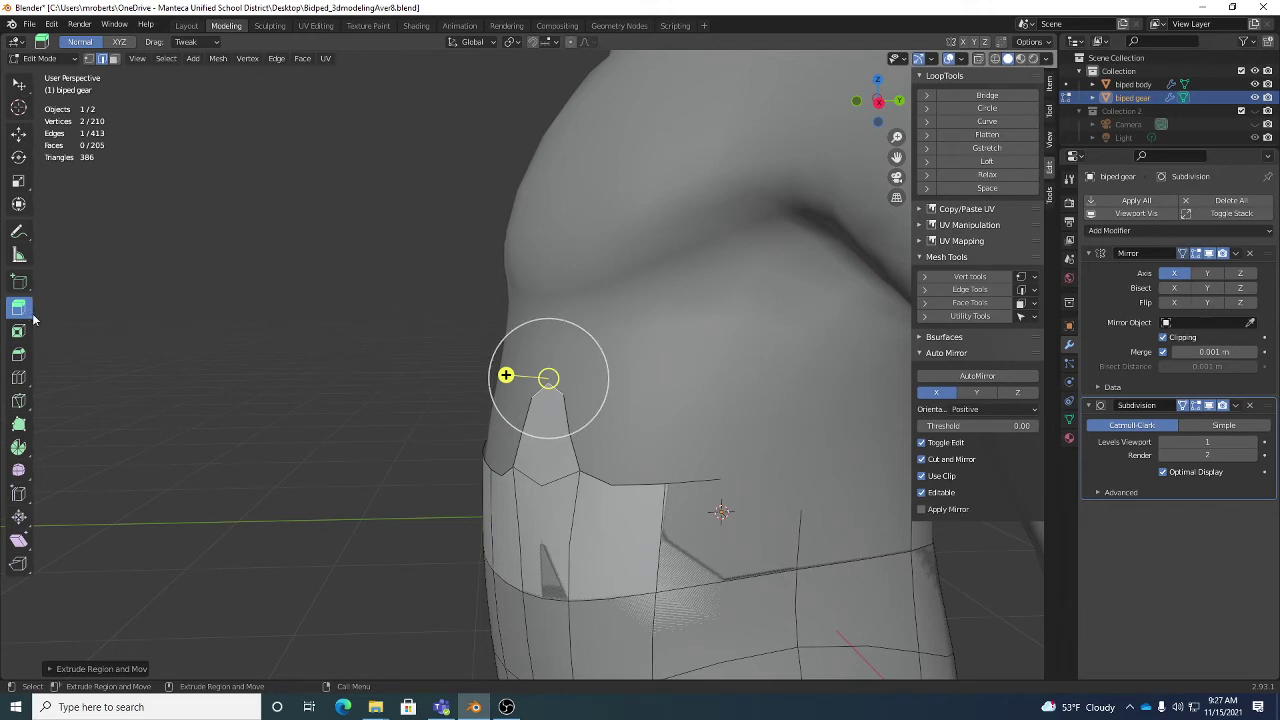
Rotate the strap's end edge and extrude another segment up to just below the chest
middle_click_drag(600, 390, 711, 378)
key("shift+space")
key("r")
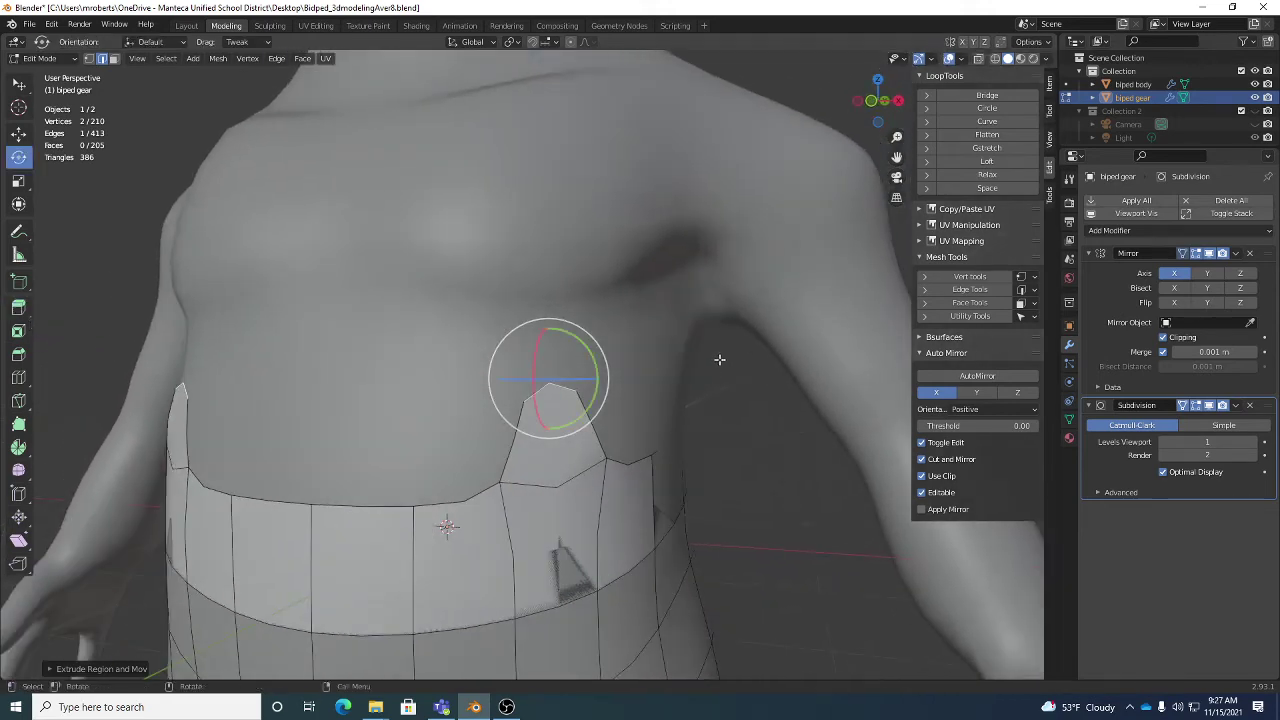
left_click_drag(708, 347, 706, 388)
key("shift+space")
key("e")
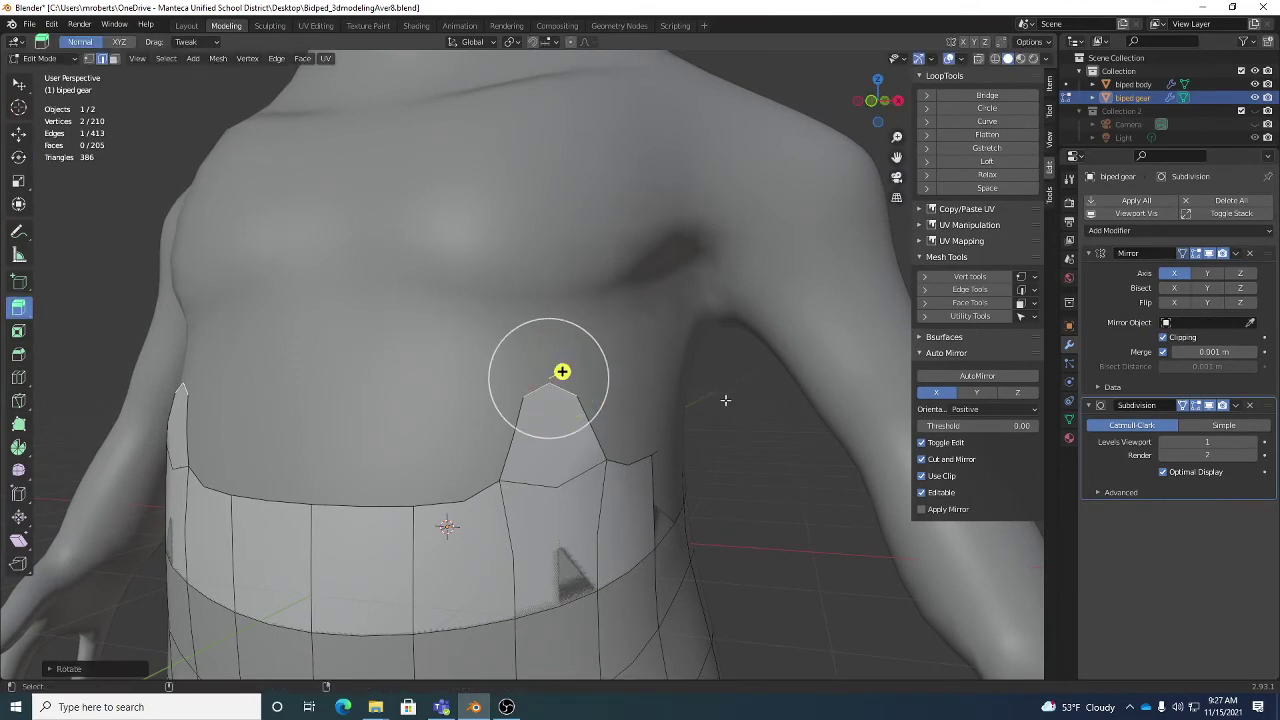
key("e")
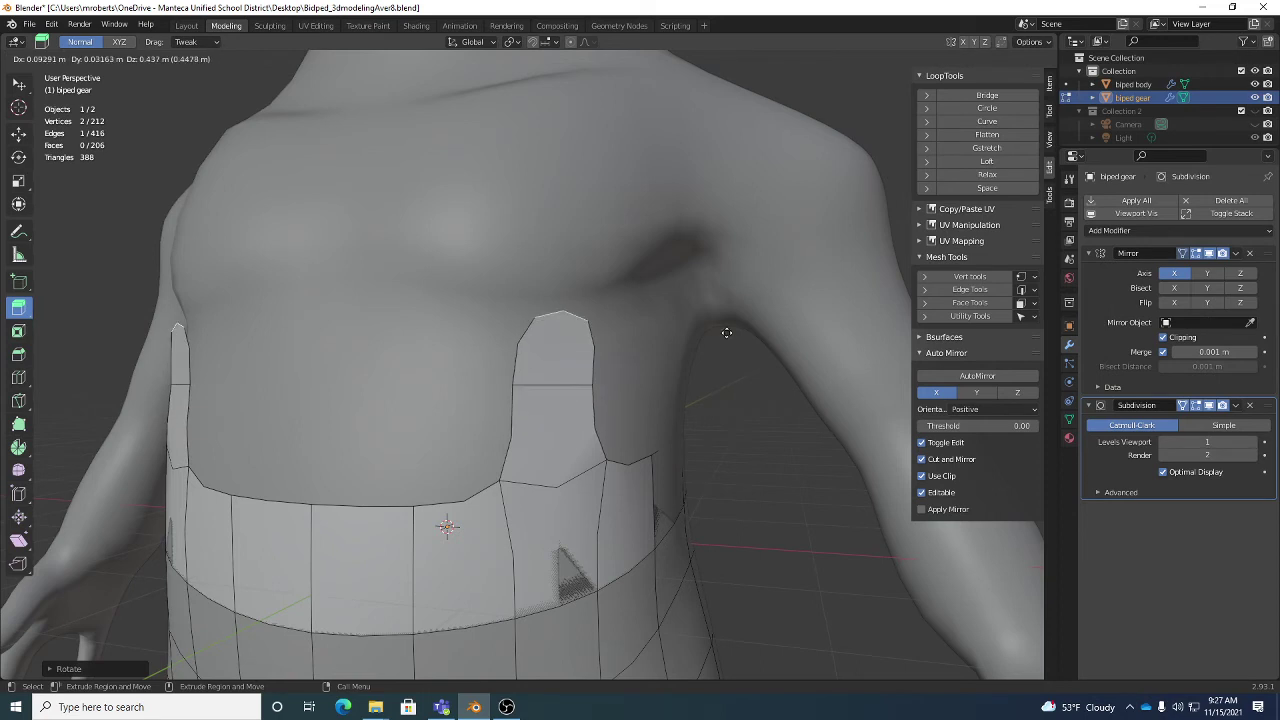
left_click(735, 288)
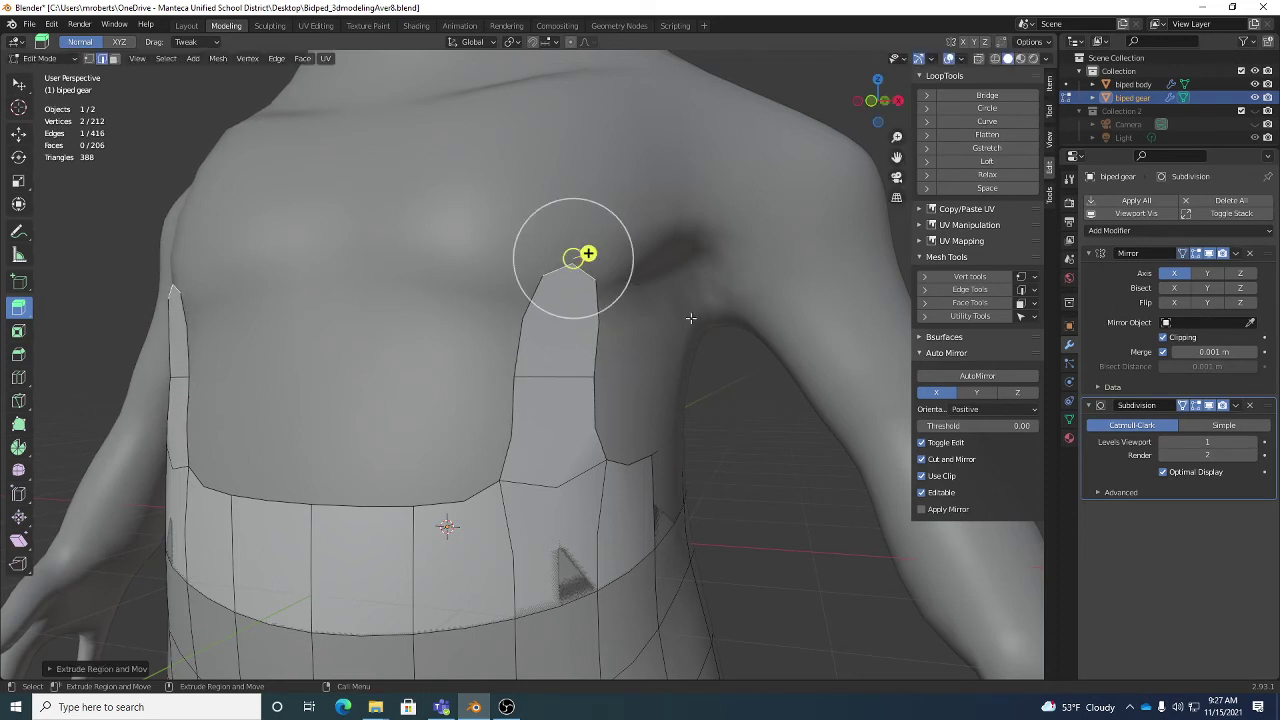
Extrude a third strap segment up the chest toward the shoulder and rotate its end edge
key("e")
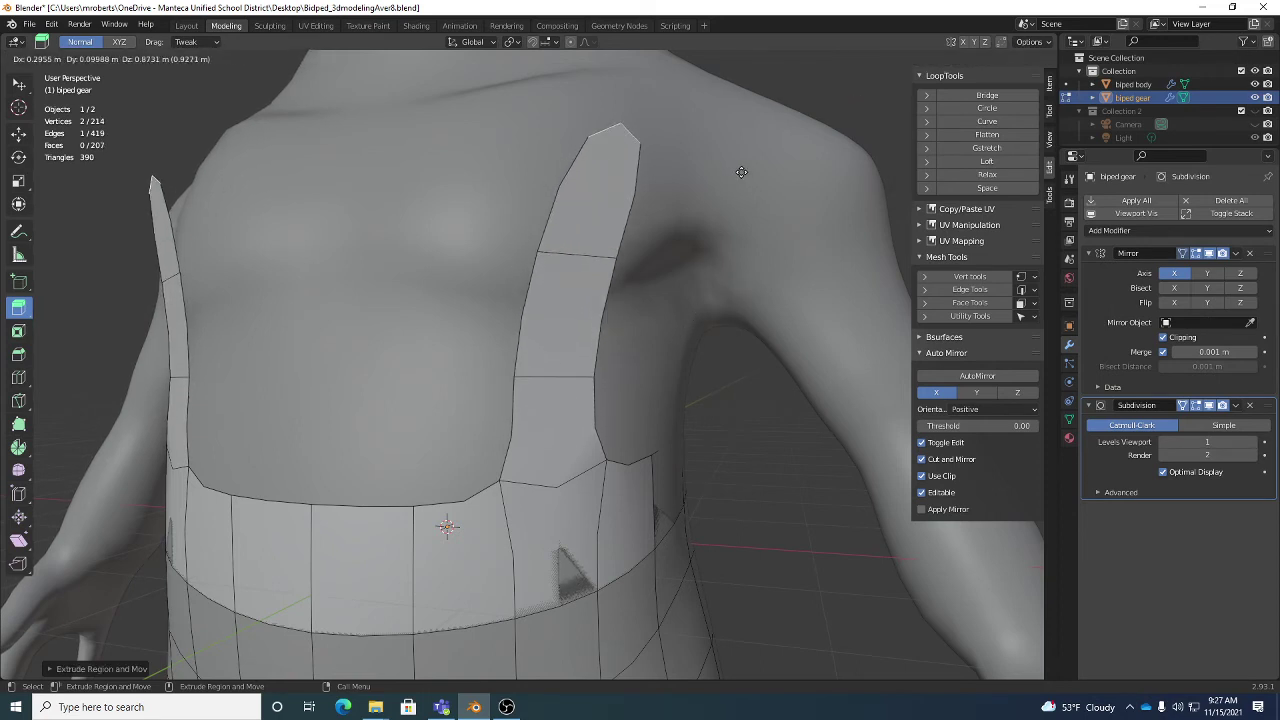
left_click(726, 189)
key("KP_Decimal")
key("shift+space")
key("r")
key("r")
left_click(659, 291)
middle_click_drag(627, 313, 623, 255)
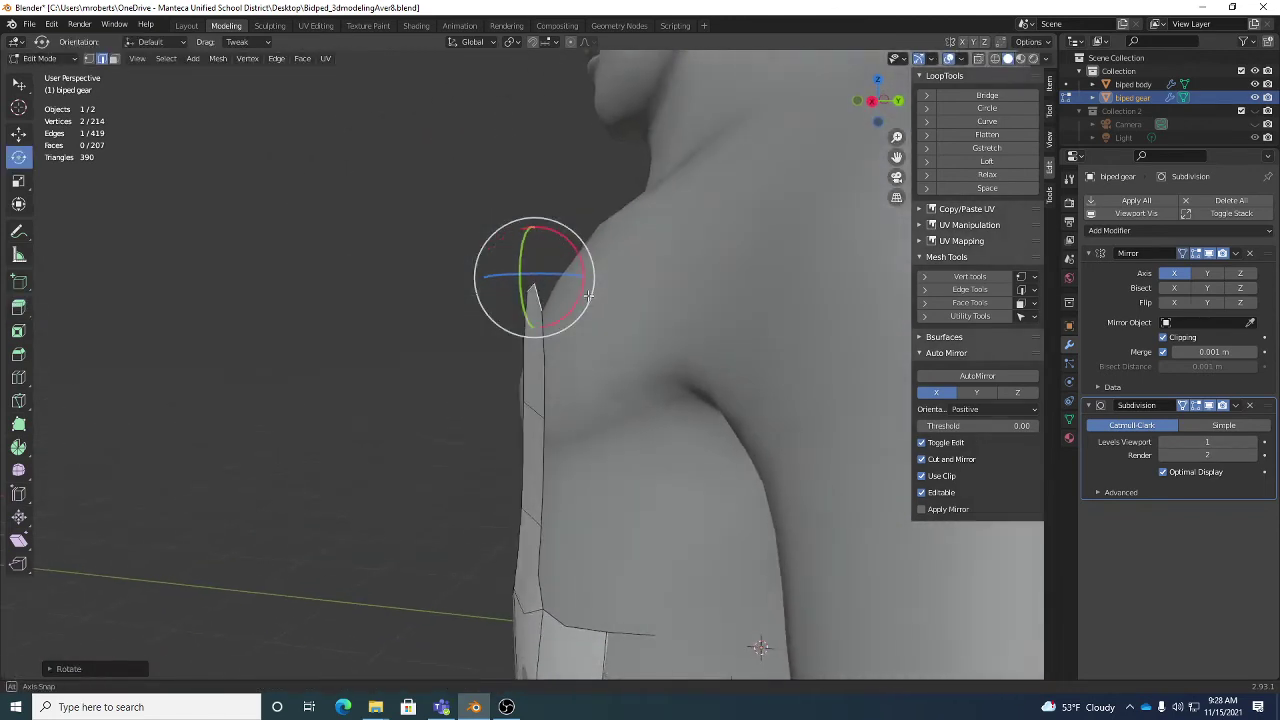
Move the strap's end edge back against the upper chest and the edge below it forward to clear the chest
key("shift+space")
key("g")
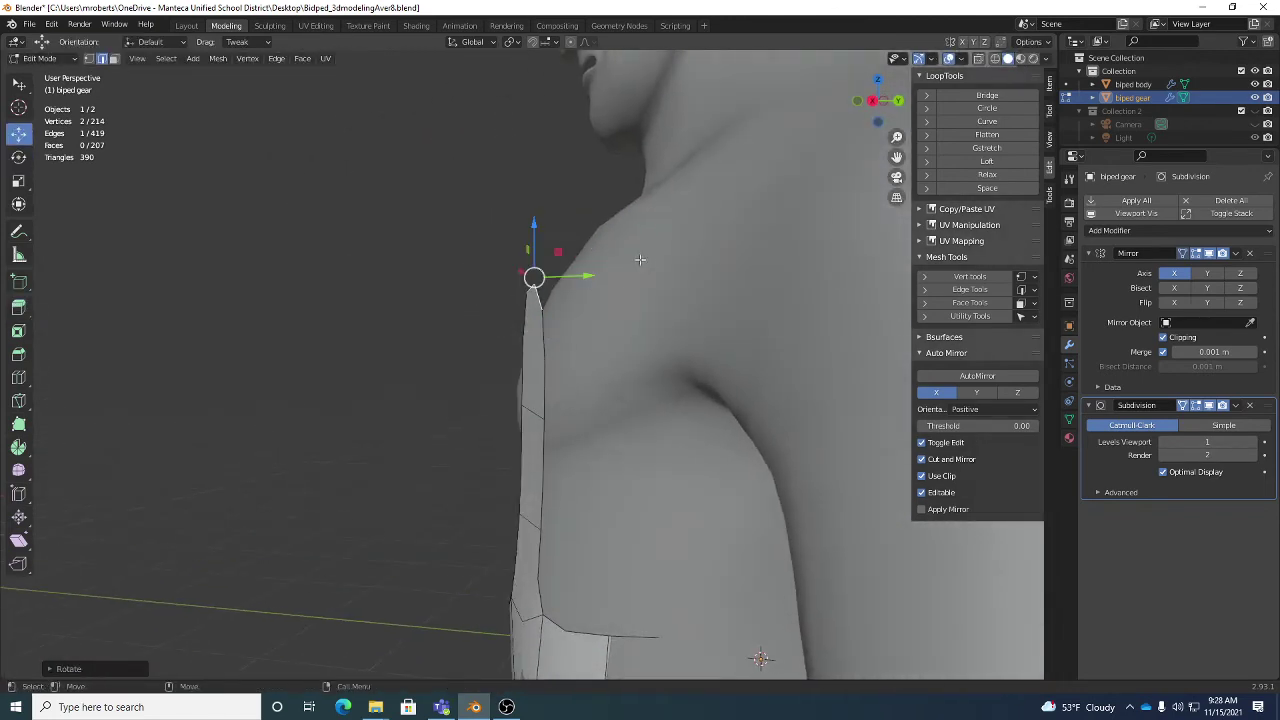
mouse_move(616, 293)
middle_mouse_down()
mouse_move(811, 309)
mouse_move(610, 303)
middle_mouse_up()
key("g")
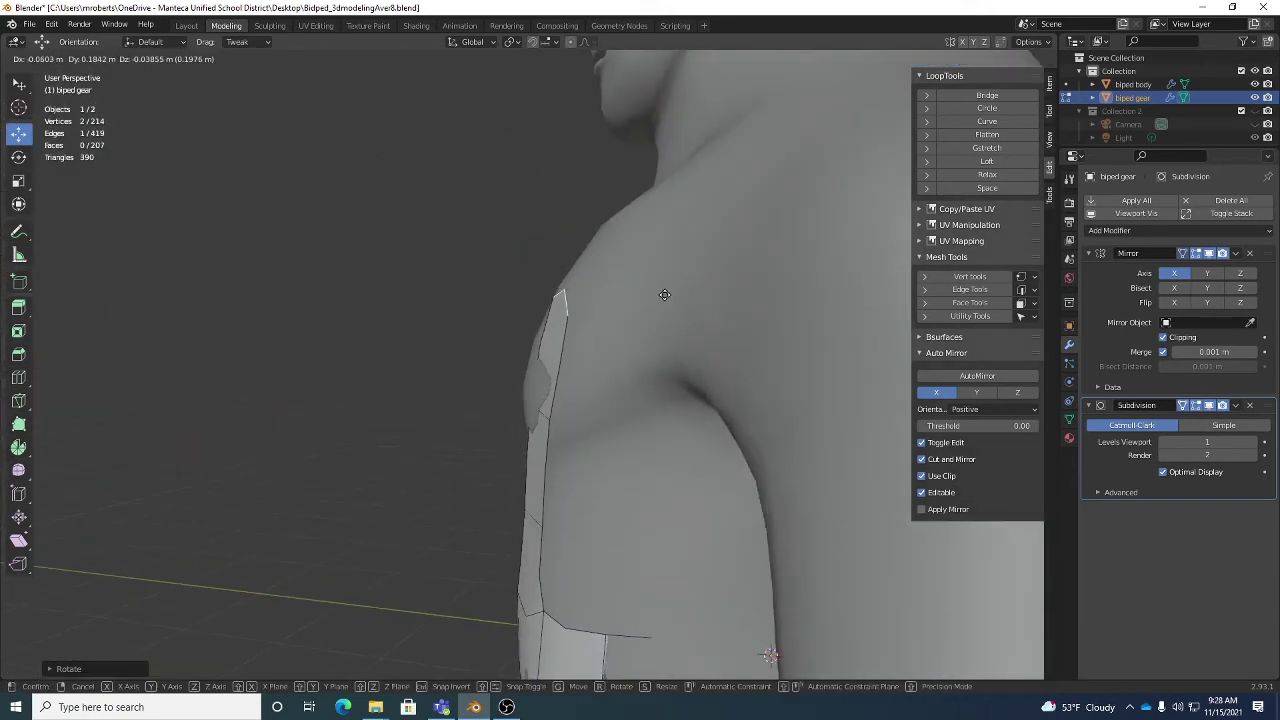
left_click(664, 294)
left_click(541, 410)
key("g")
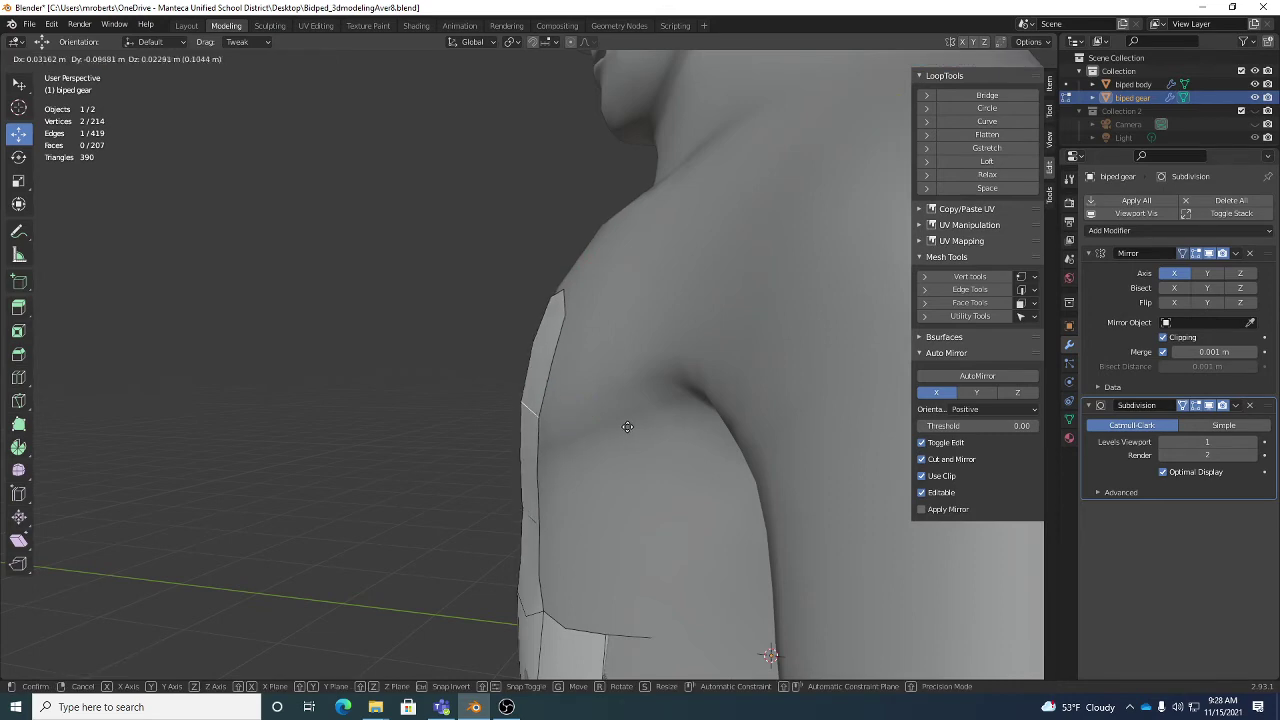
left_click(527, 413)
Adjust the strap's angle at the chest and extrude its end edge farther up toward the shoulder
middle_click_drag(527, 413, 680, 423)
key("shift+space")
key("r")
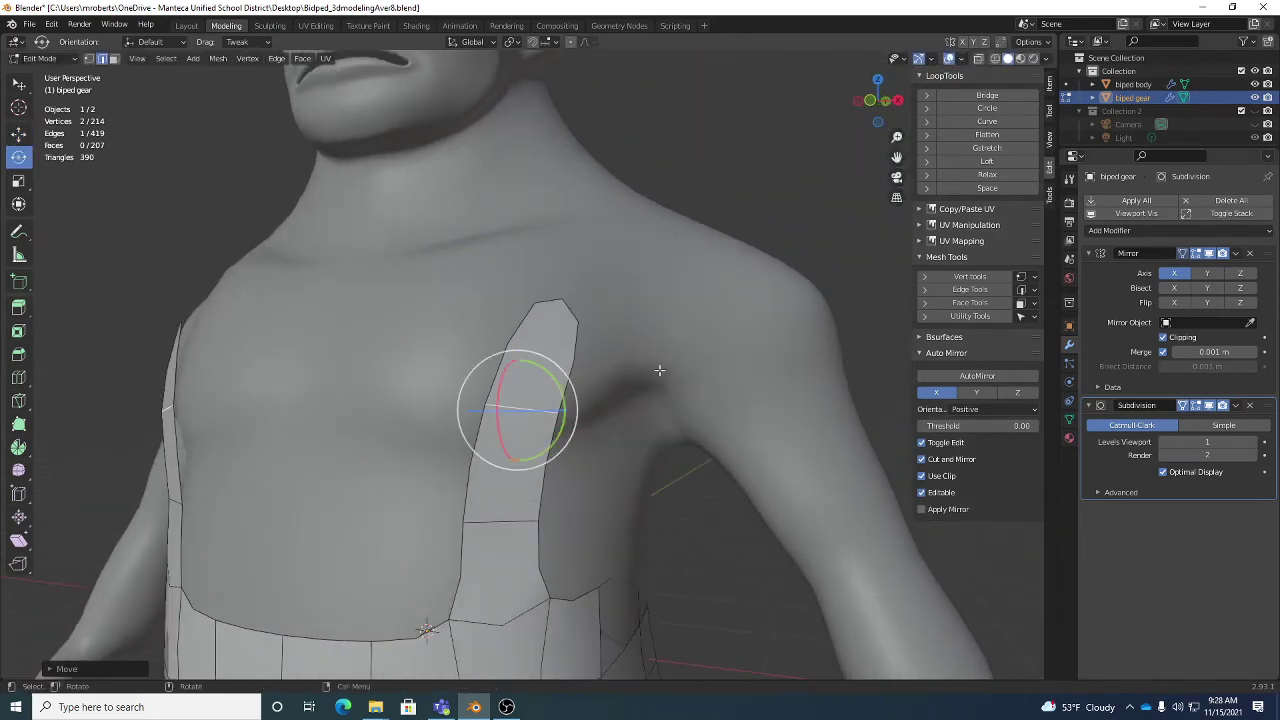
key("shift+space")
key("g")
key("shift+space")
key("r")
left_click(564, 311)
middle_click_drag(662, 339, 704, 375)
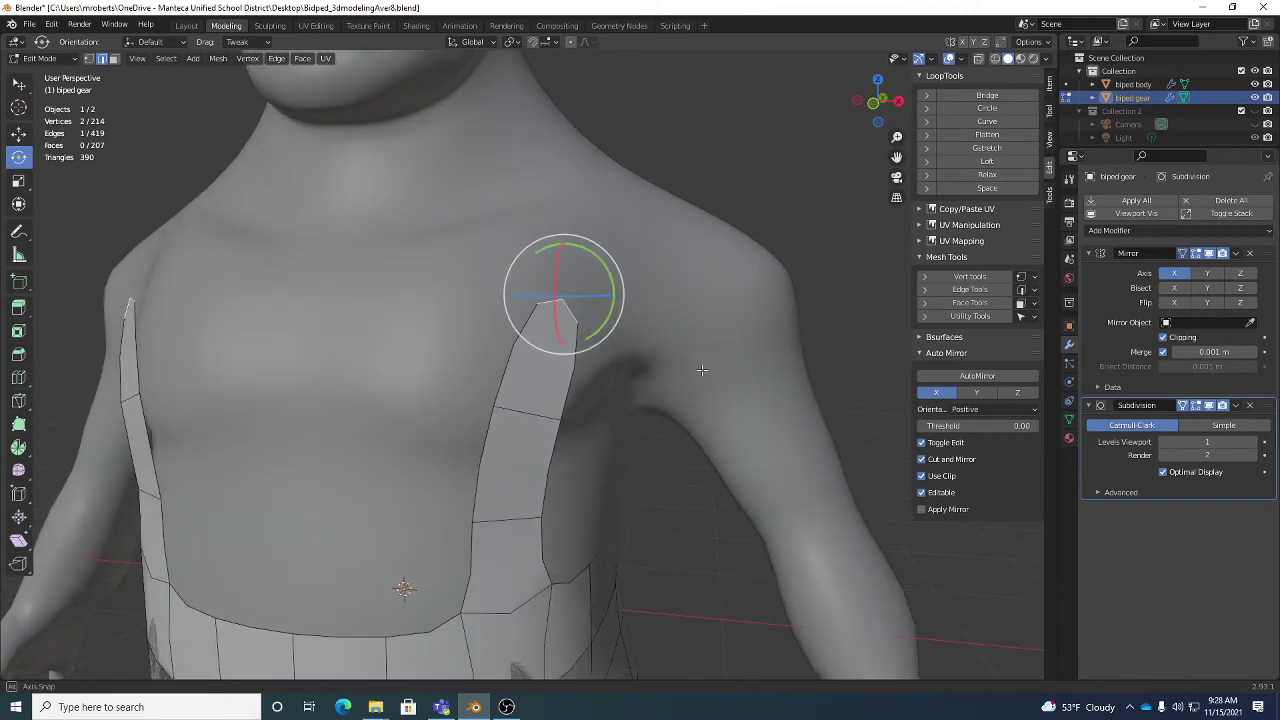
key("shift+space")
key("e")
key("e")
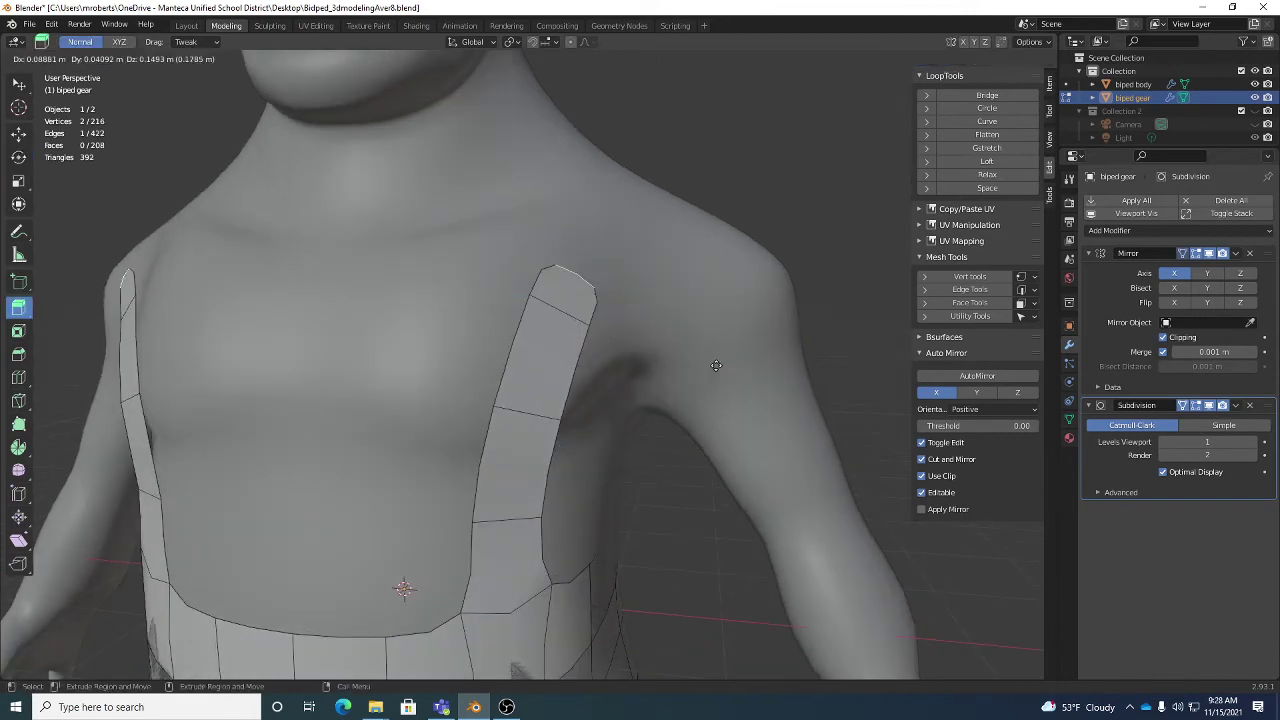
left_click(750, 303)
Move the new end edge of the strap to follow the front of the shoulder
middle_click_drag(750, 303, 729, 372)
key("g")
left_click(666, 337)
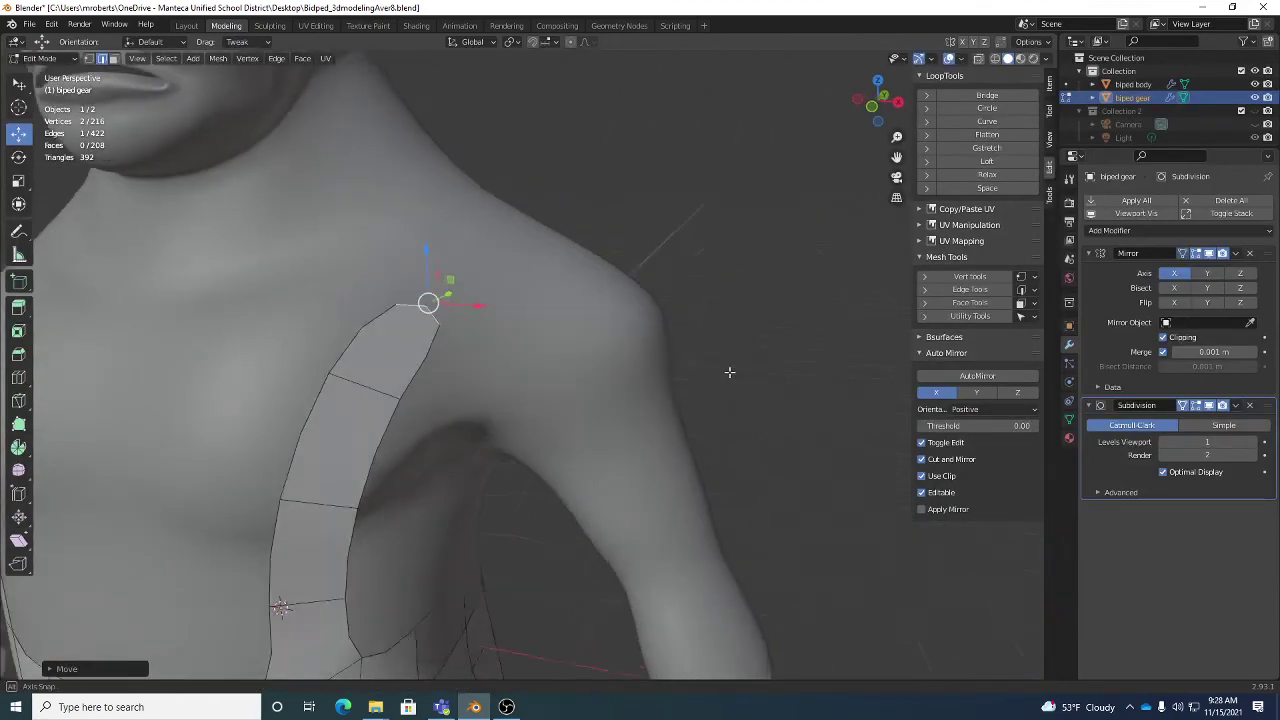
key("g")
left_click(580, 345)
Extrude the strap's end edge onto the top of the shoulder and rotate it to match the shoulder's slope
key("shift+space")
key("e")
middle_click_drag(423, 280, 374, 266)
left_click_drag(374, 266, 700, 271)
mouse_move(700, 271)
middle_mouse_down()
mouse_move(737, 271)
mouse_move(725, 271)
middle_mouse_up()
key("shift+space")
key("r")
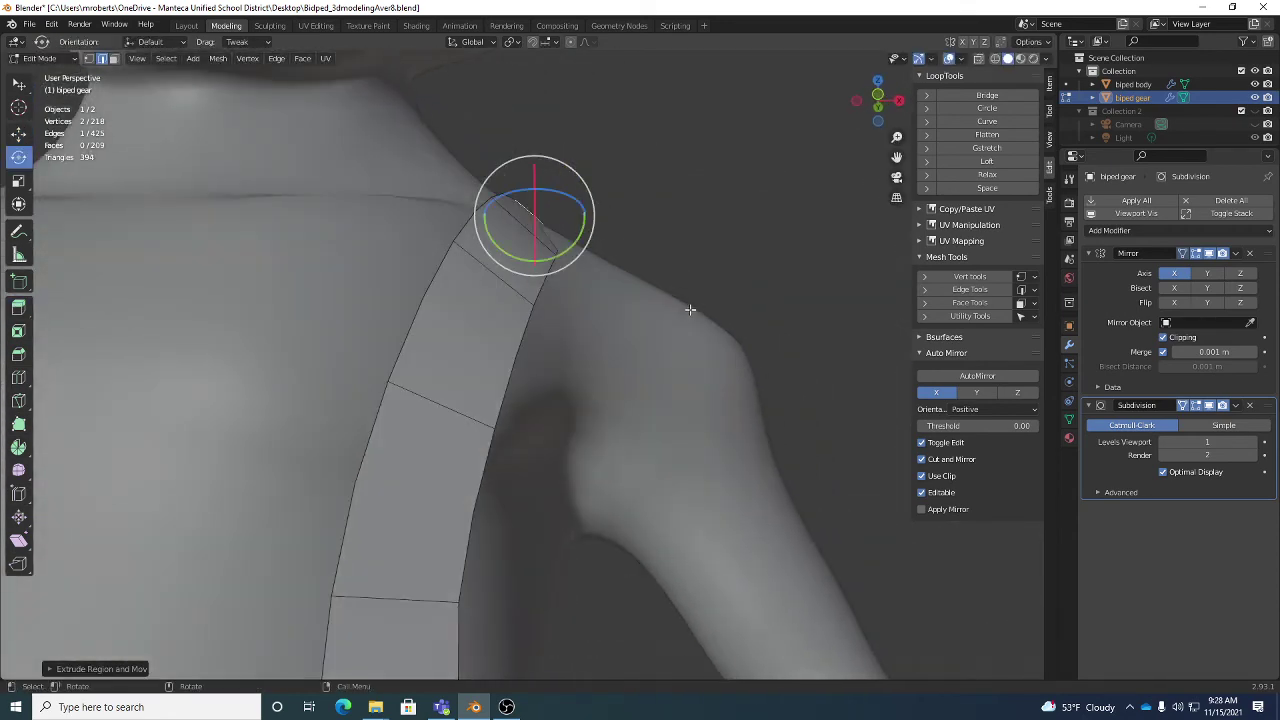
mouse_move(546, 238)
left_mouse_down()
mouse_move(686, 251)
mouse_move(560, 250)
left_mouse_up()
middle_click_drag(560, 250, 563, 277)
key("r")
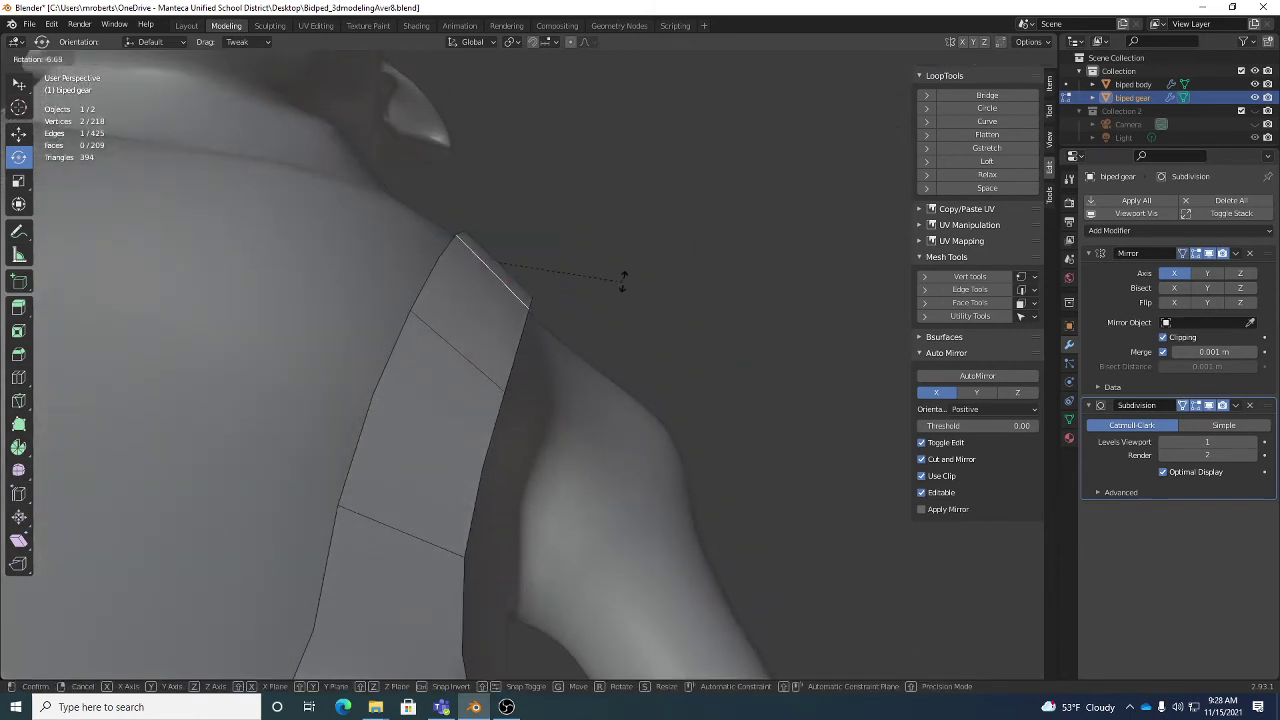
left_click(622, 268)
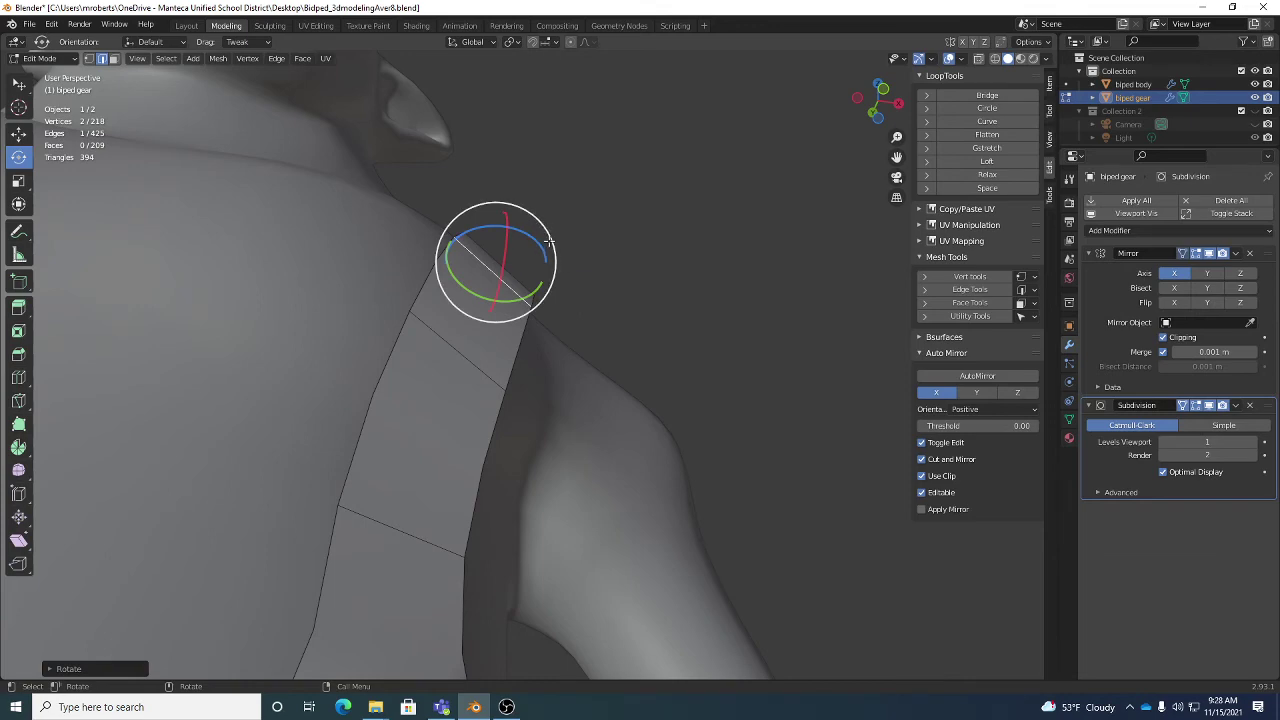
Extrude the strap backward over the shoulder and move its end edge to follow the upper back
middle_click_drag(684, 300, 641, 266)
middle_click_drag(709, 326, 726, 282)
middle_click_drag(577, 97, 634, 257)
middle_click_drag(454, 459, 595, 349)
key("shift+space")
key("e")
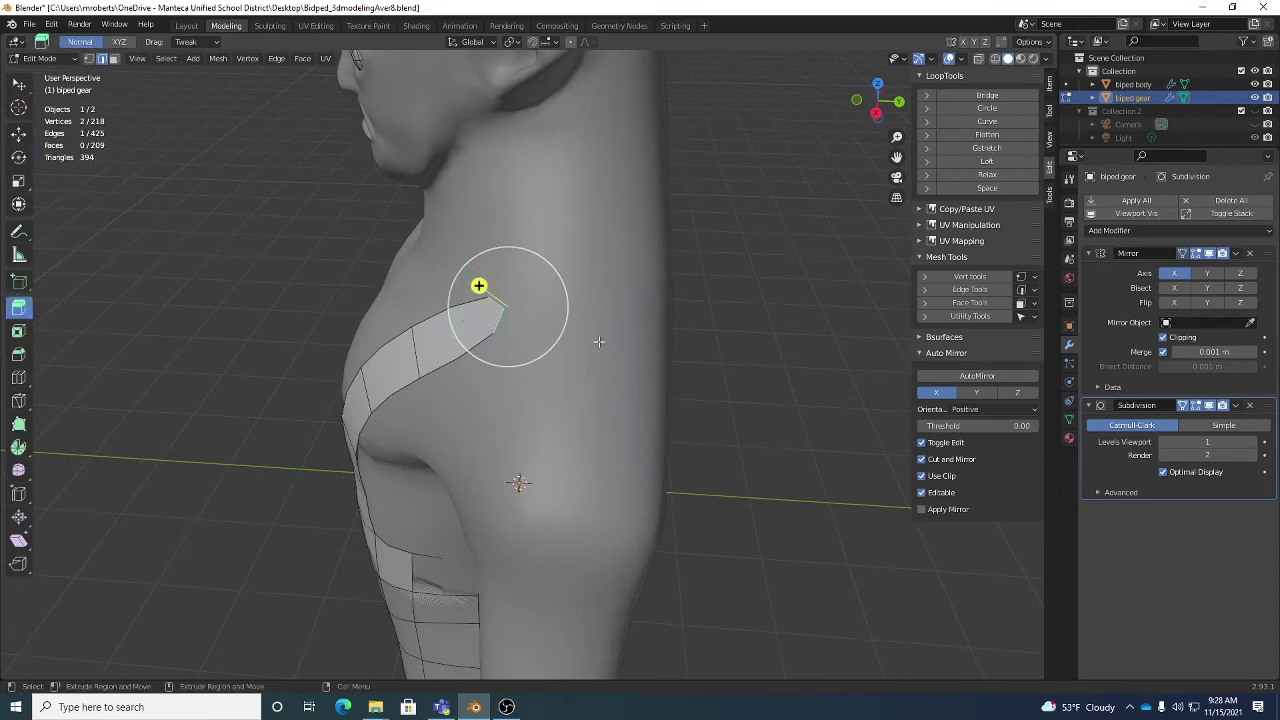
key("e")
left_click(686, 340)
middle_click_drag(686, 340, 607, 321)
key("g")
left_click(694, 298)
scroll(740, 295, "up", 4)
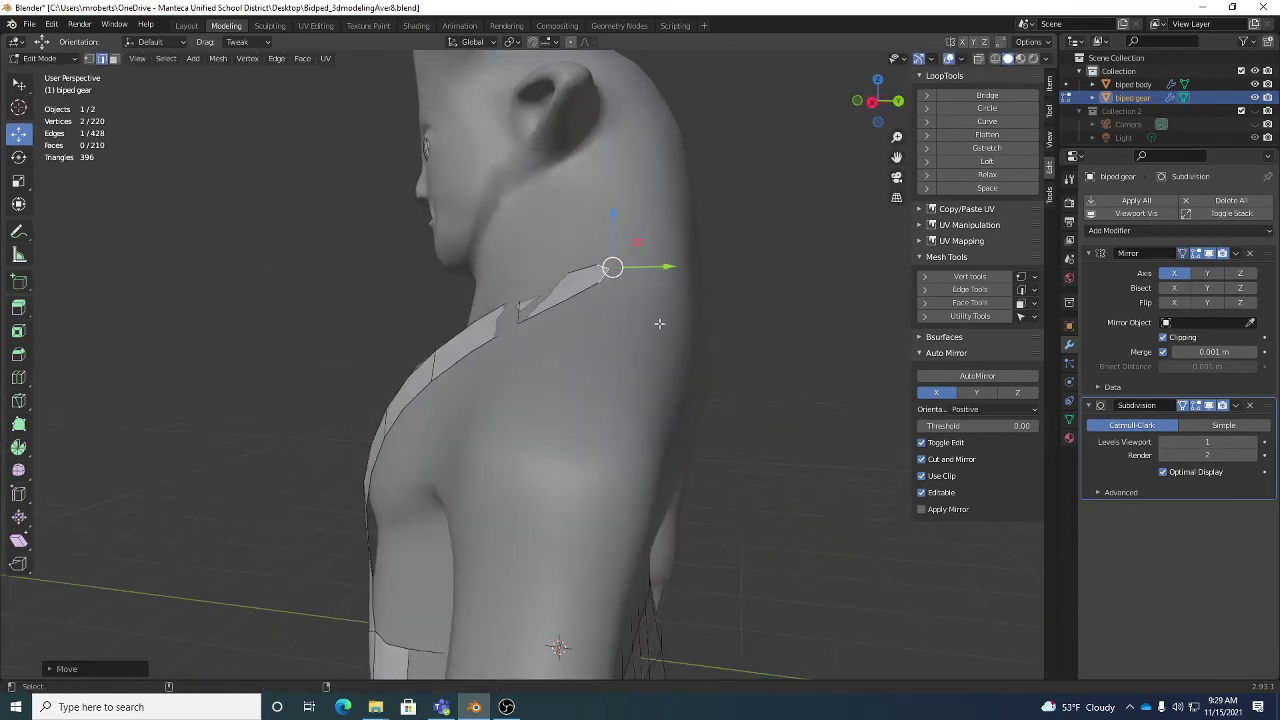
Extrude one more strap segment down behind the shoulder
key("shift+space")
key("e")
left_click_drag(694, 323, 786, 374)
middle_click_drag(786, 374, 700, 330)
Rotate the strap's rear end edge to align with the slope of the upper back
key("shift+space")
key("r")
left_click_drag(735, 325, 794, 331)
middle_click_drag(794, 331, 760, 305)
key("r")
left_click(765, 276)
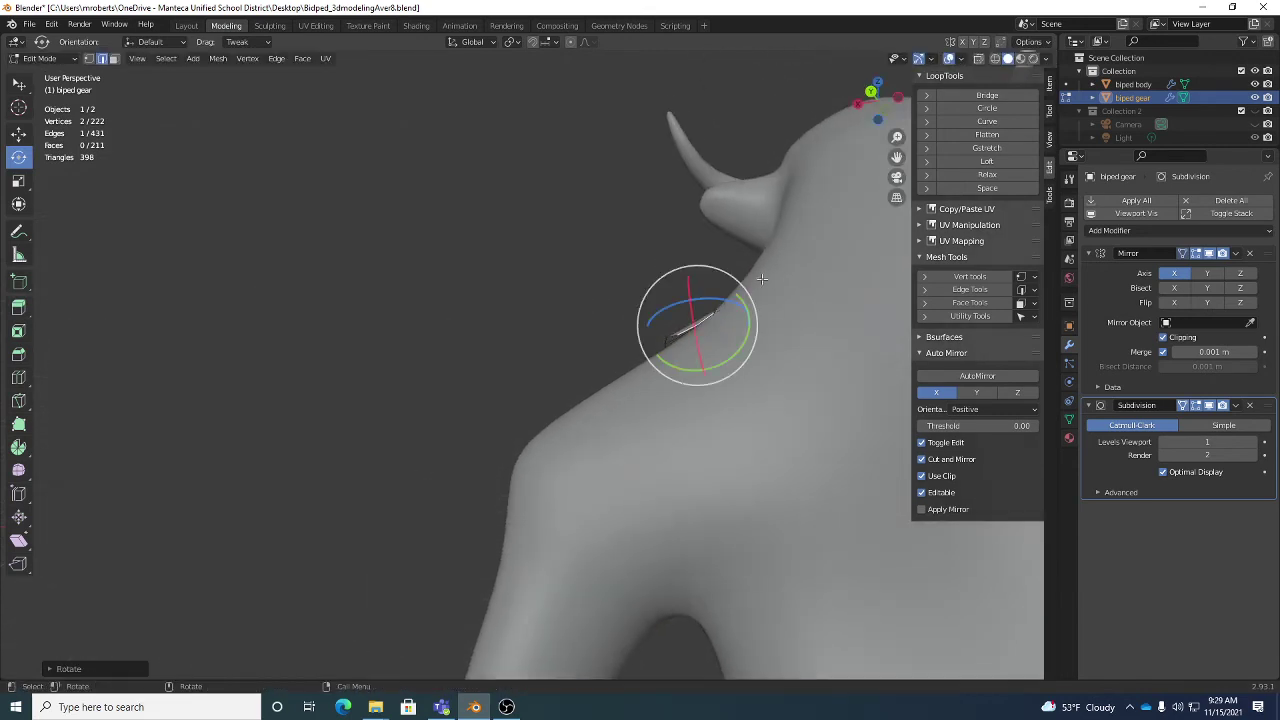
key("r")
left_click(775, 290)
middle_click_drag(775, 290, 651, 307)
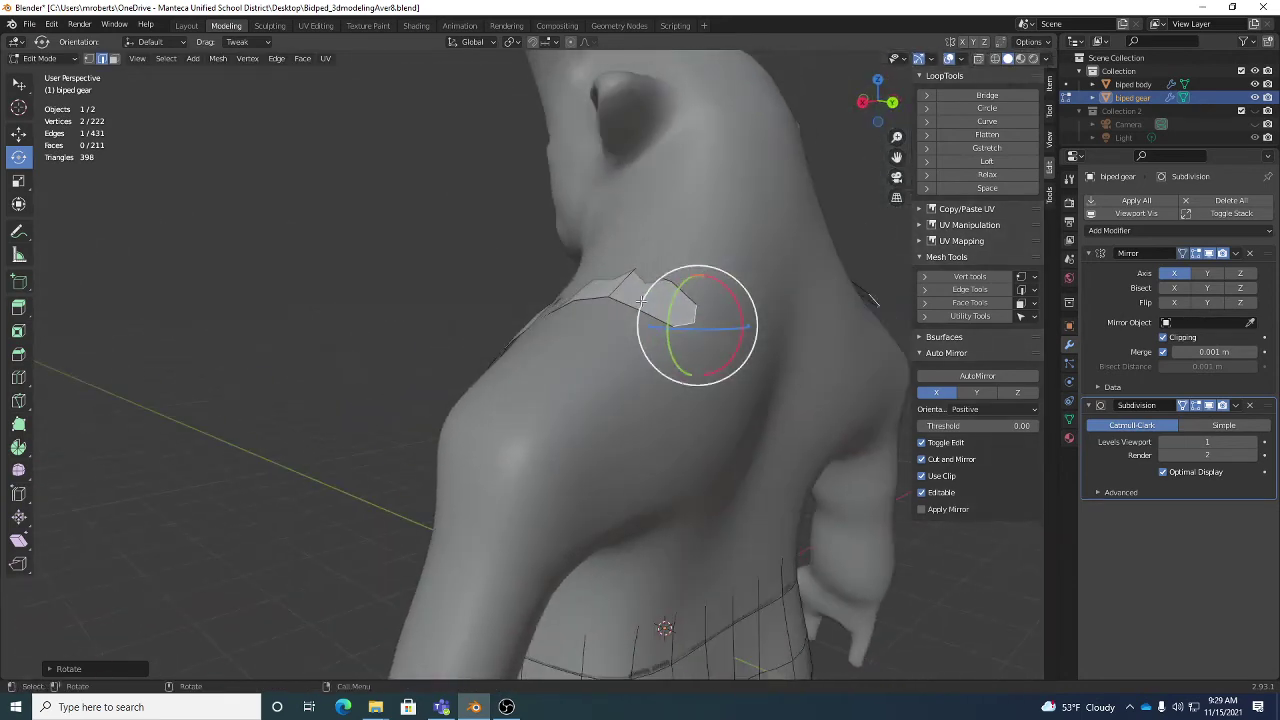
Move individual strap edges across the shoulder and upper chest so the strap lies evenly over the body
key("w")
key("g")
left_click(615, 286)
middle_click_drag(615, 286, 482, 393)
key("g")
left_click(515, 294)
key("g")
left_click(391, 348)
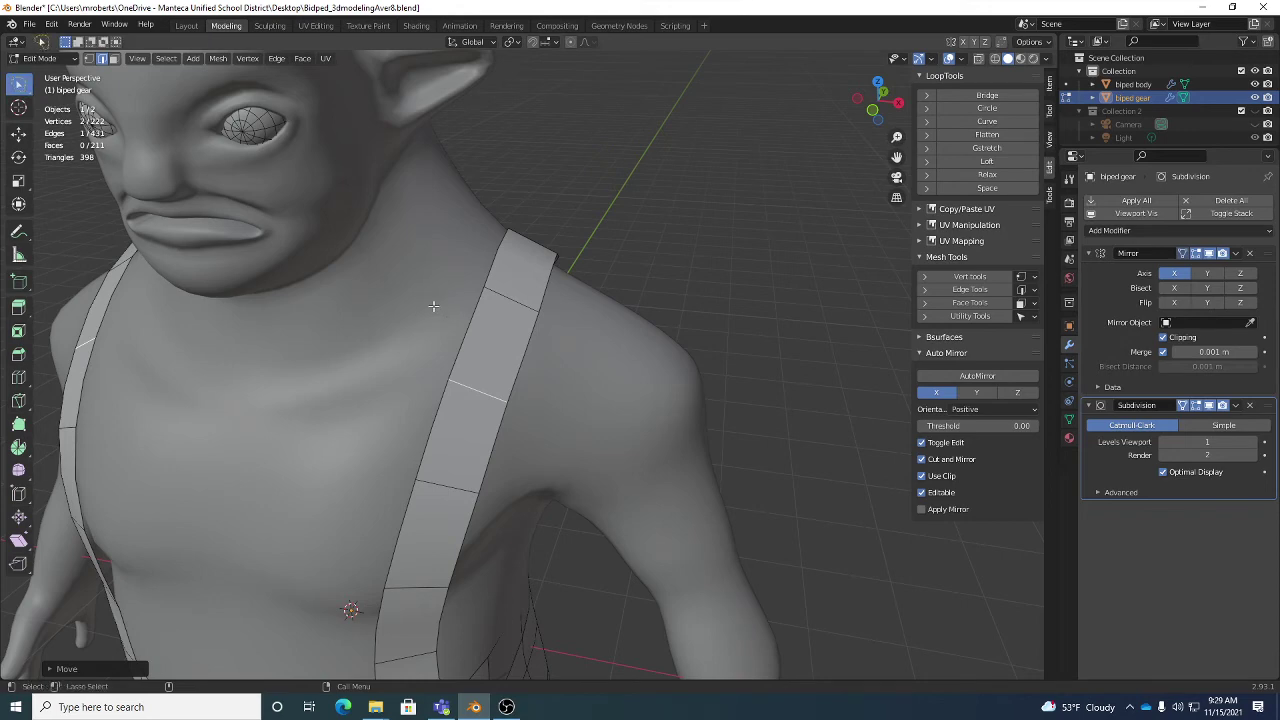
Extrude the strap's rear end edge down the upper back in further segments toward the waistband
middle_click_drag(510, 312, 598, 281)
key("shift+space")
key("e")
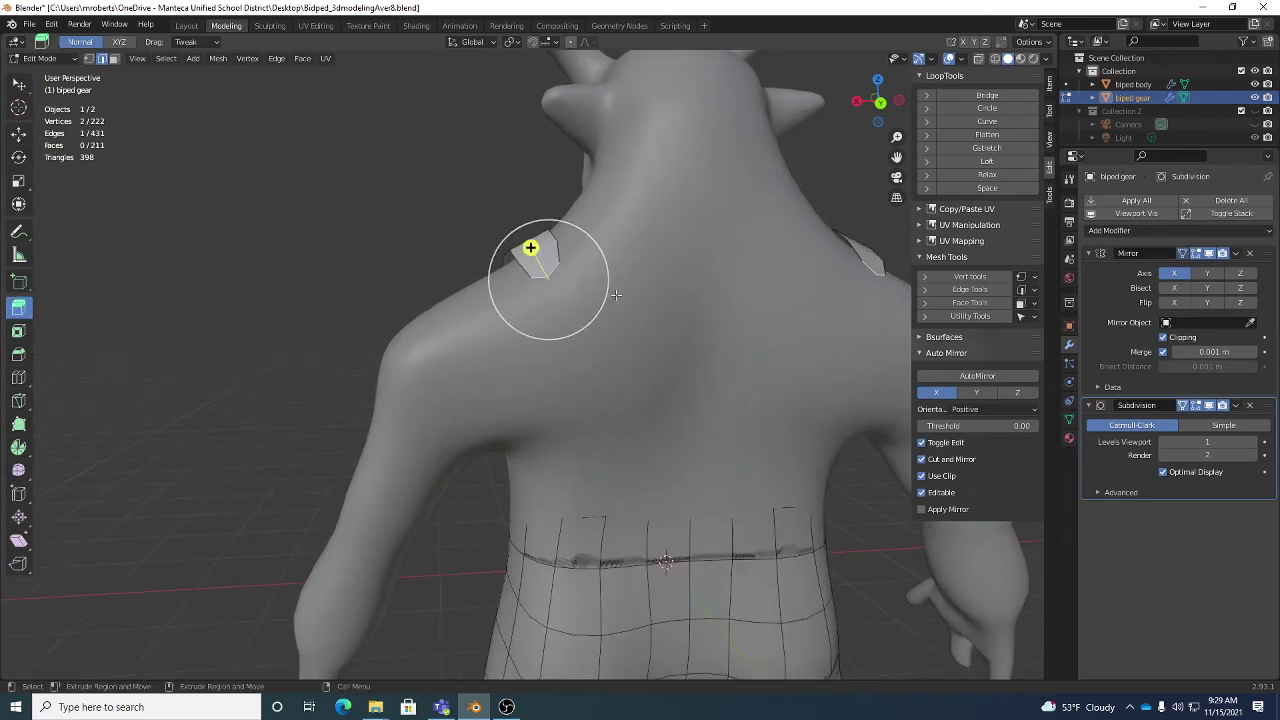
left_click_drag(658, 289, 710, 430)
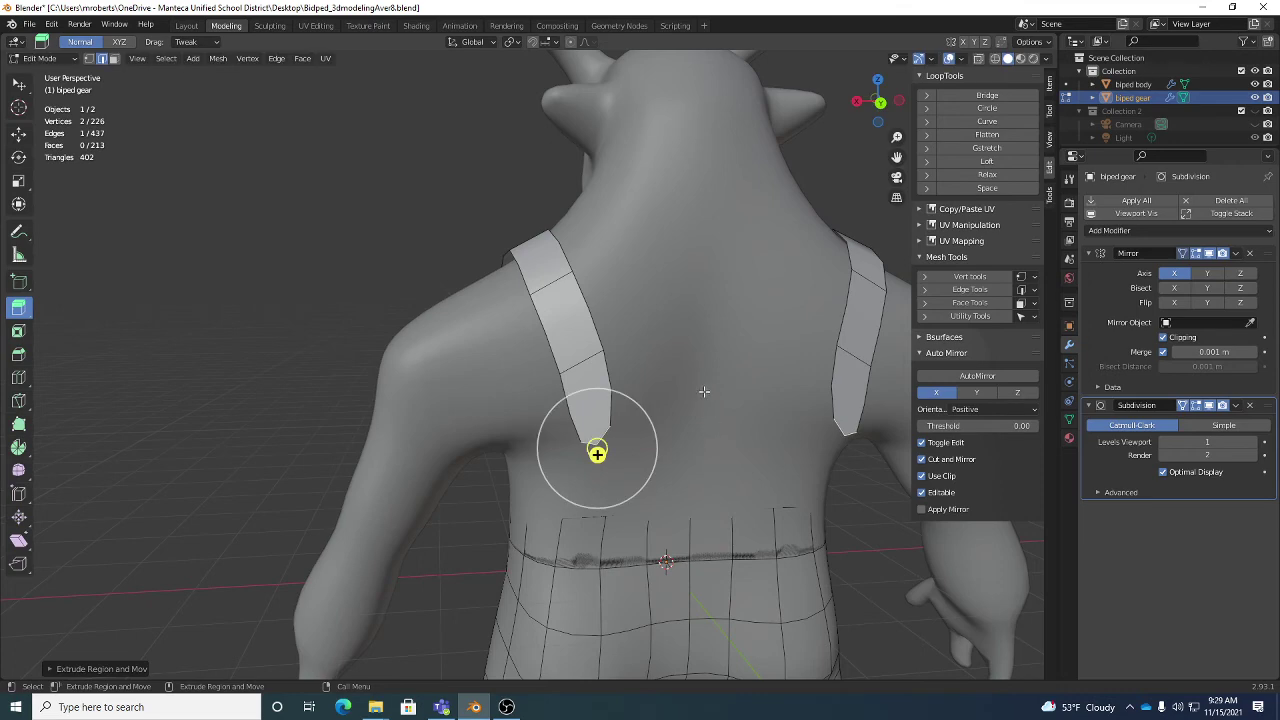
Rotate the strap's lower end edge on the back and move it to line up with the waistband below
key("shift+space")
key("r")
mouse_move(706, 361)
middle_mouse_down()
mouse_move(686, 363)
mouse_move(691, 343)
middle_mouse_up()
key("r")
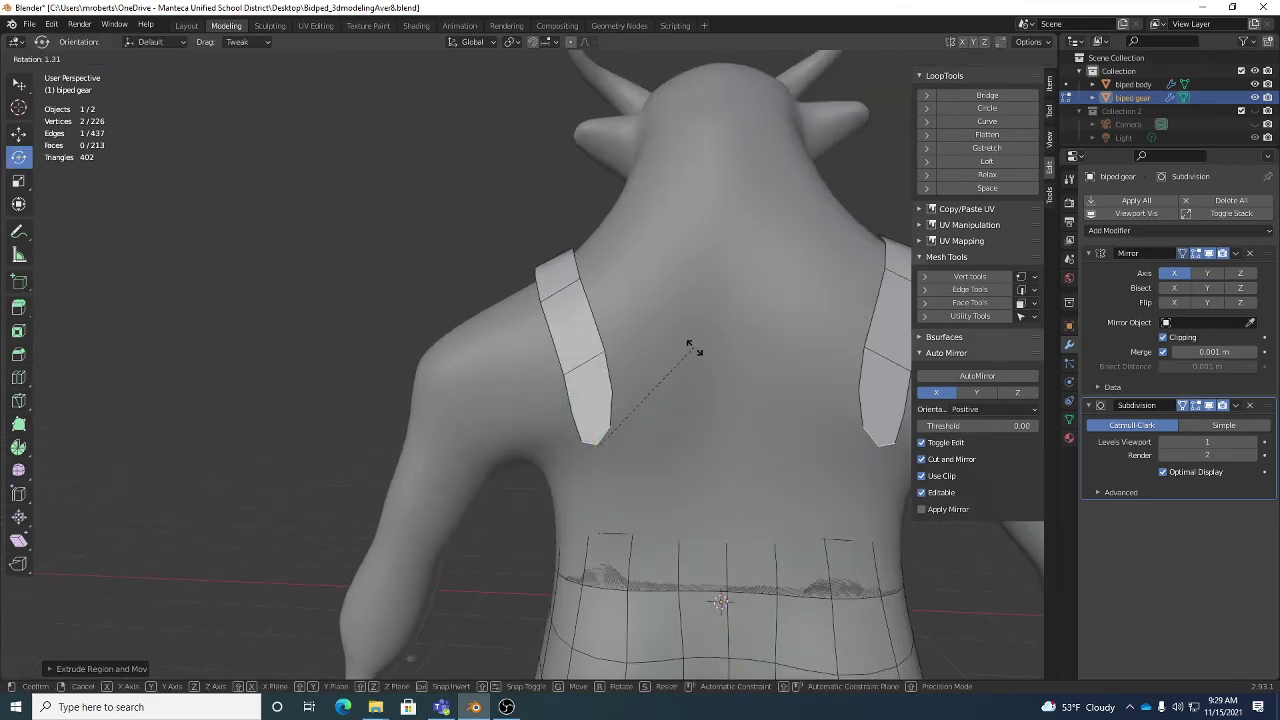
left_click(687, 401)
key("shift+space")
key("g")
middle_click_drag(686, 391, 595, 384)
key("g")
left_click(709, 394)
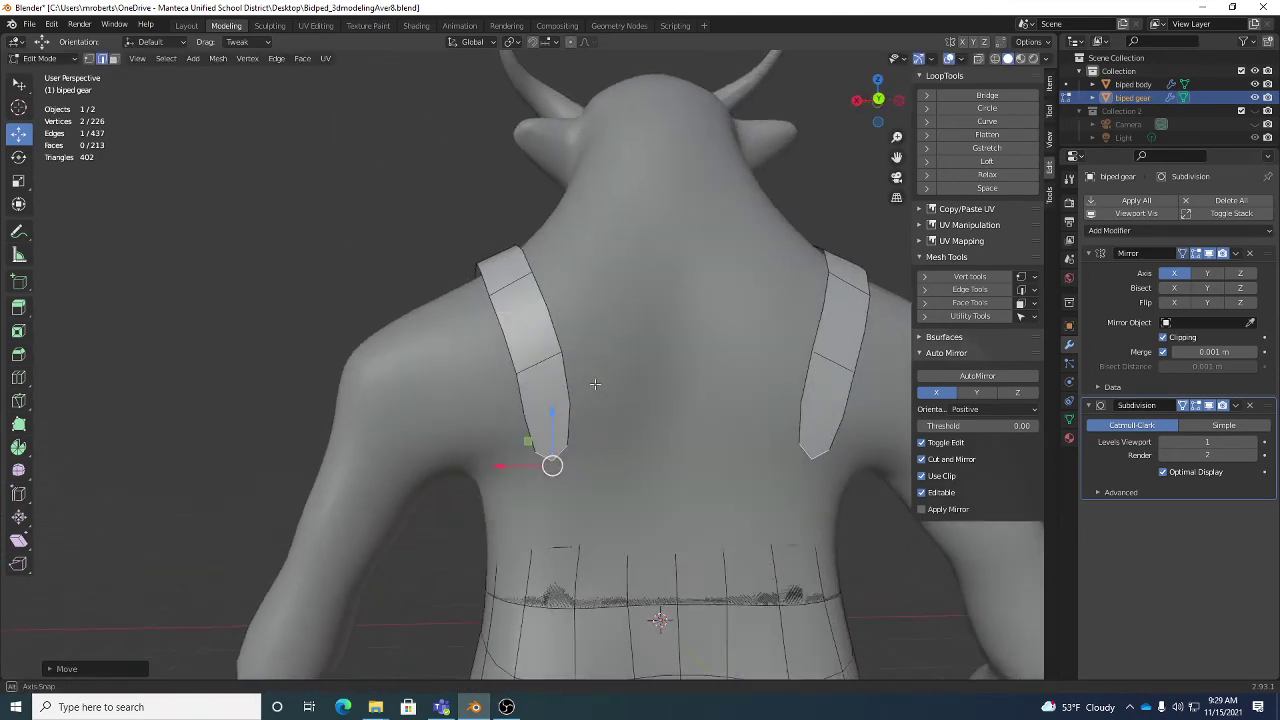
Move the rear waistband edge below the strap outward from the body's surface
left_click(556, 544, "shift")
middle_click_drag(556, 544, 660, 510)
key("w")
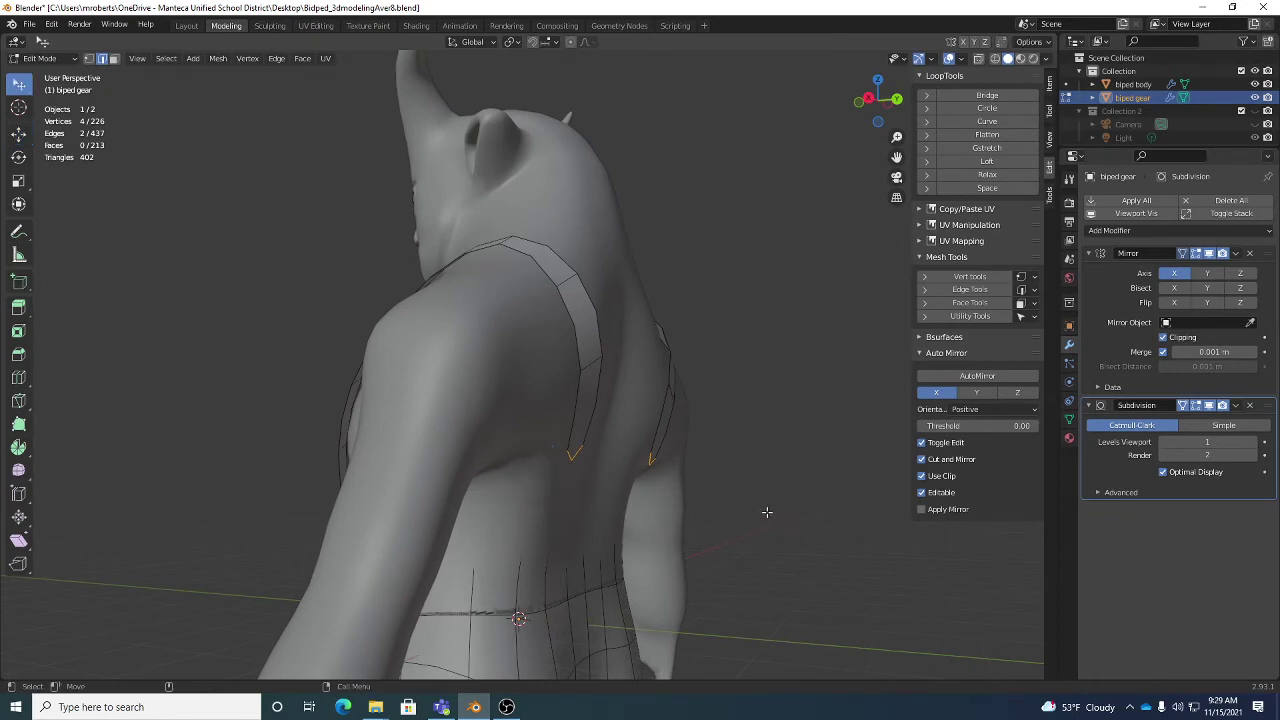
left_click(528, 551)
key("g")
left_click(561, 447)
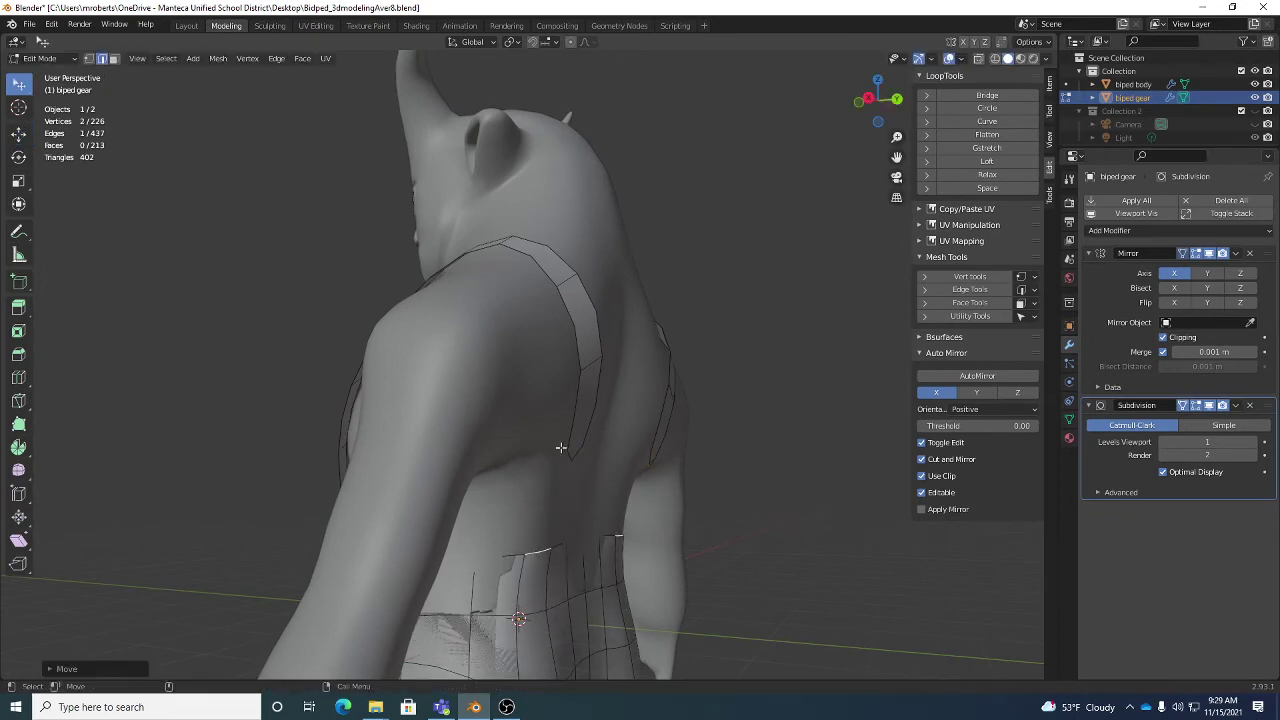
Bridge the rear waistband edge to the strap's lower end edge with Bridge Edge Loops, and clear the selection
left_click(577, 456, "shift")
middle_click_drag(577, 456, 557, 447)
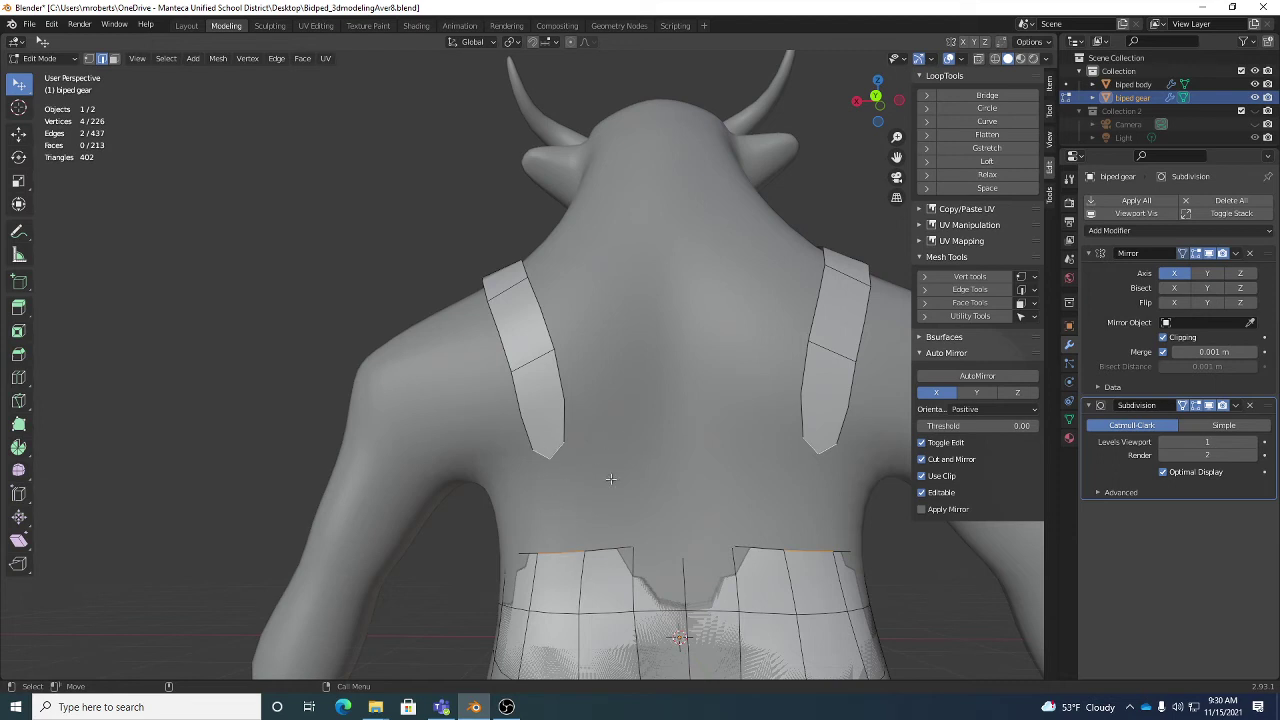
right_click(743, 284)
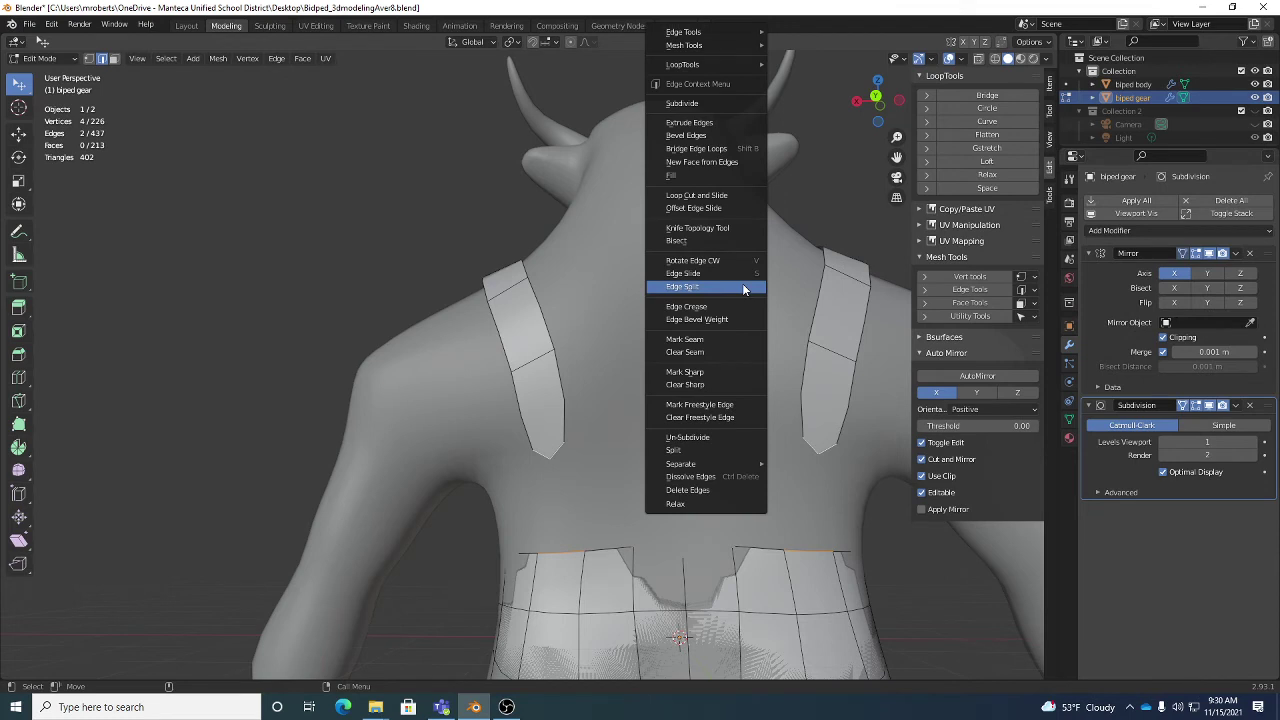
left_click(705, 151)
middle_click_drag(563, 487, 557, 457)
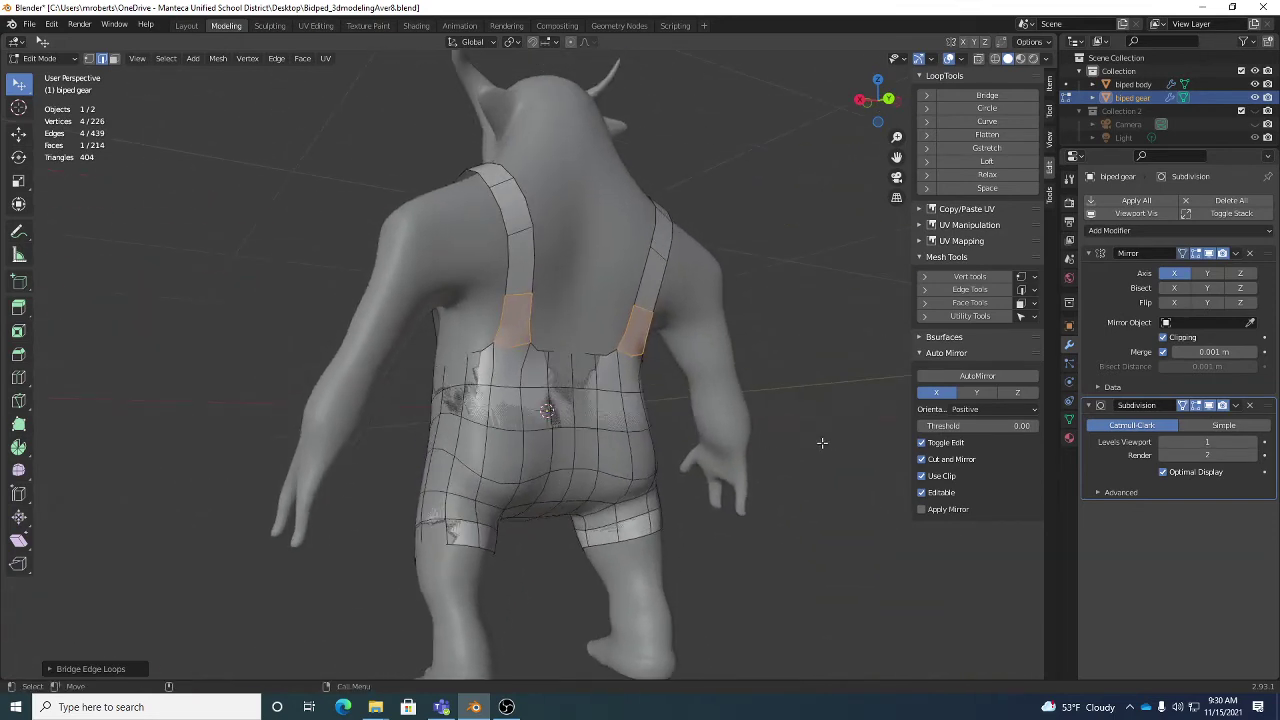
left_click(818, 444)
Move the strap edges on top of the shoulder and down the back so the strap follows the body
middle_click_drag(642, 460, 560, 400)
scroll(508, 312, "up", 5)
scroll(508, 312, "up", 2)
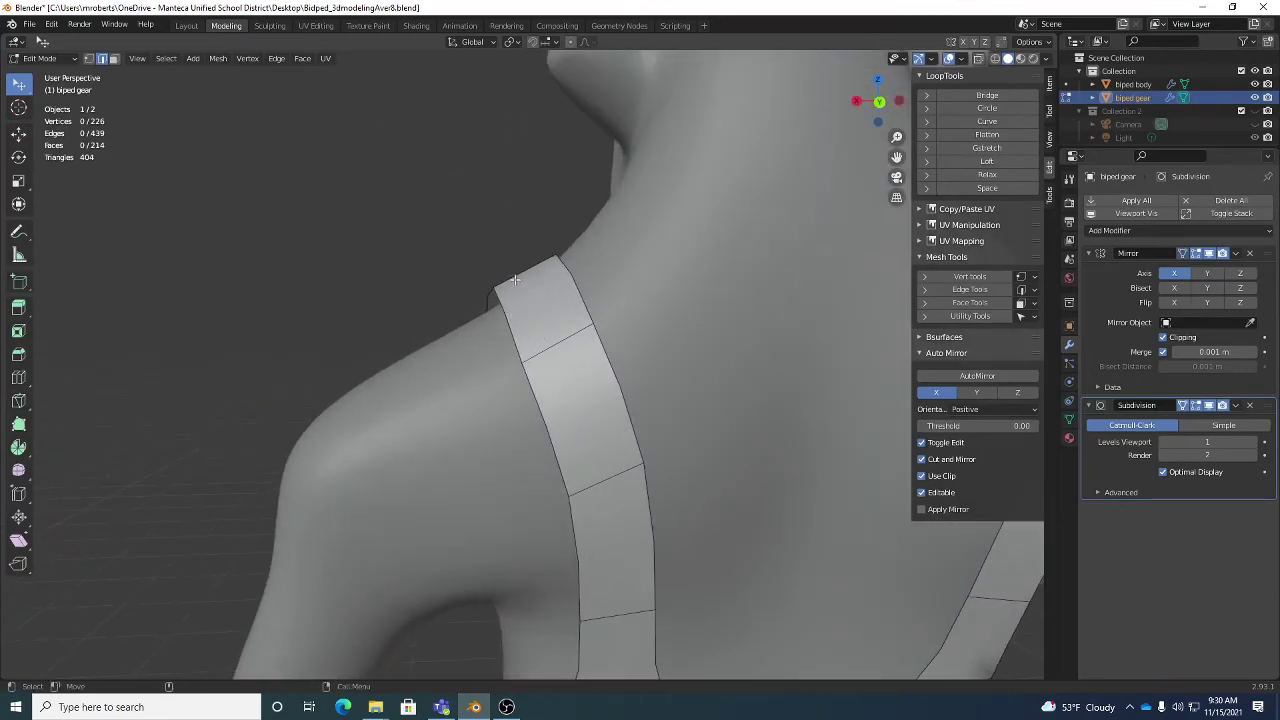
left_click_drag(514, 279, 530, 336)
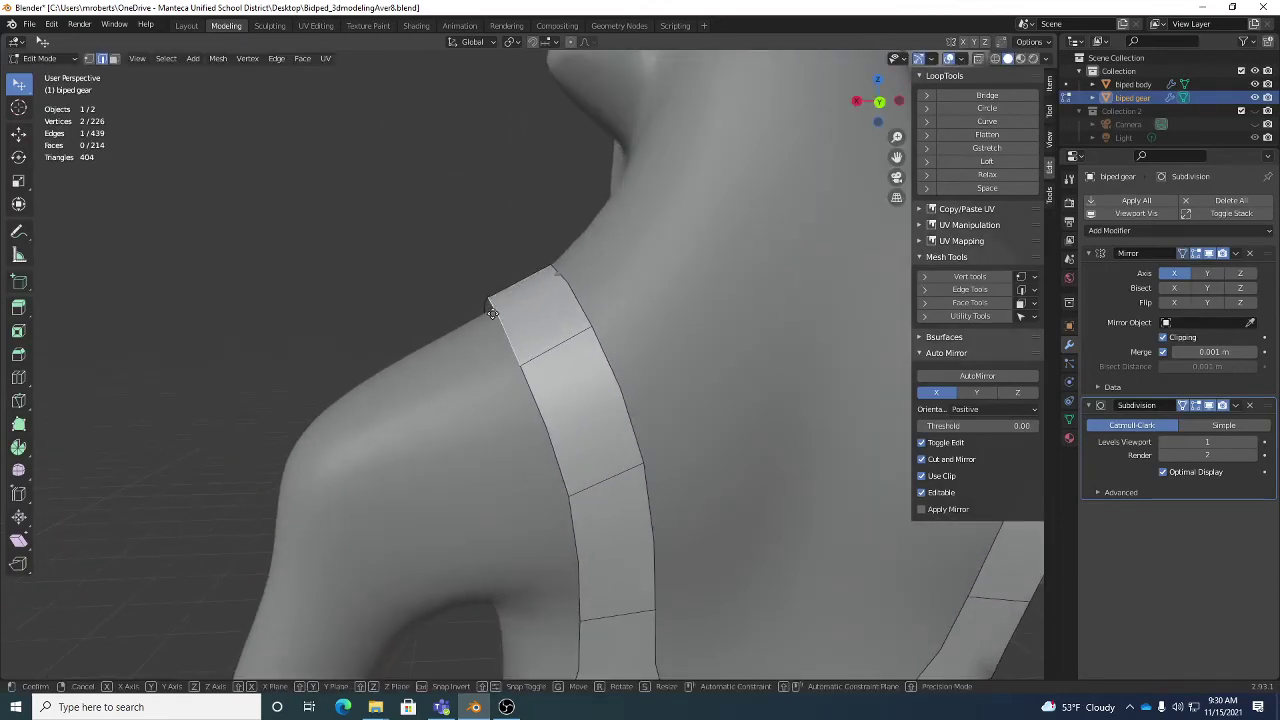
middle_click_drag(533, 338, 585, 452)
scroll(535, 321, "down", 8)
scroll(585, 452, "up", 3)
left_click_drag(585, 452, 652, 462)
middle_click_drag(640, 465, 615, 360)
scroll(800, 456, "down", 4)
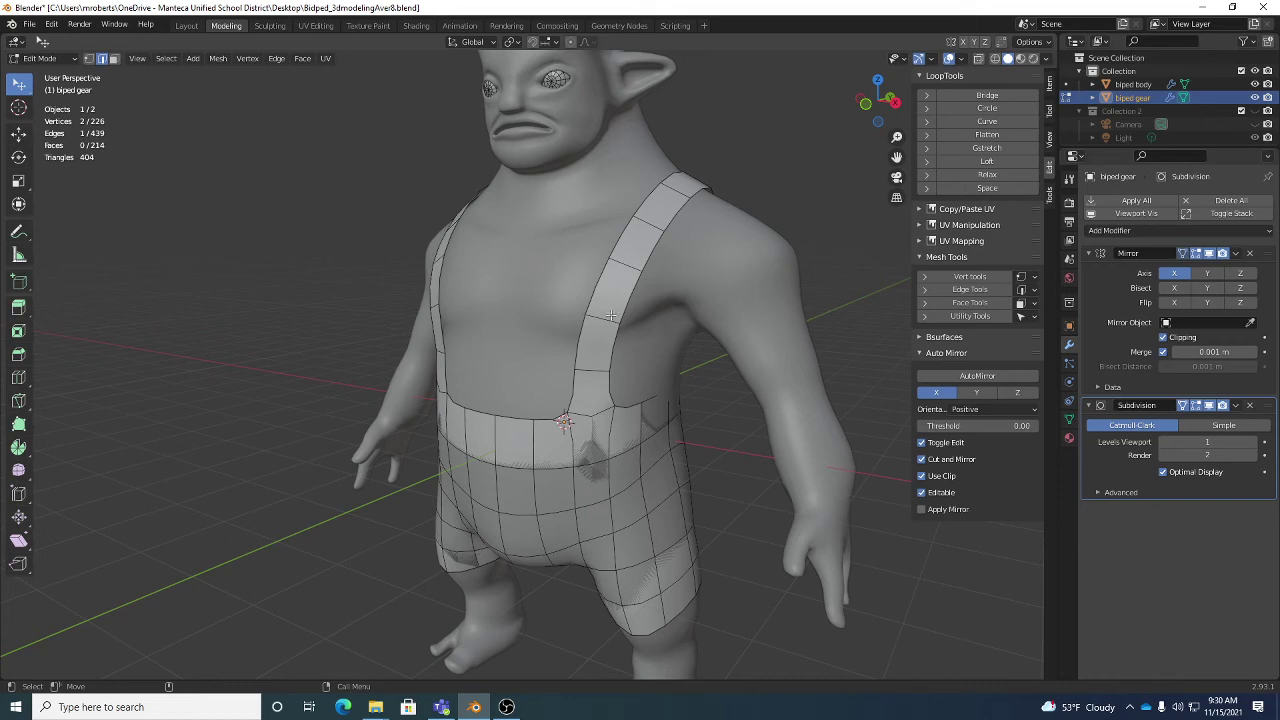
middle_click_drag(763, 261, 710, 262)
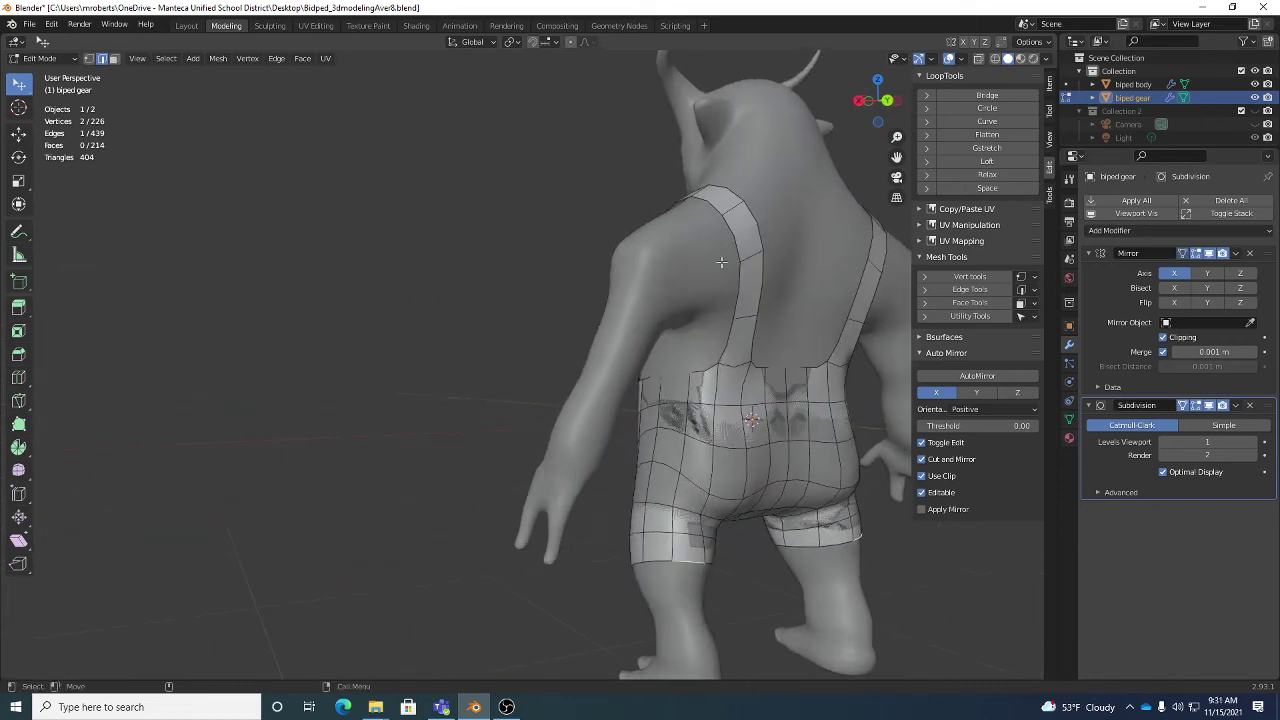
middle_click_drag(738, 316, 835, 316)
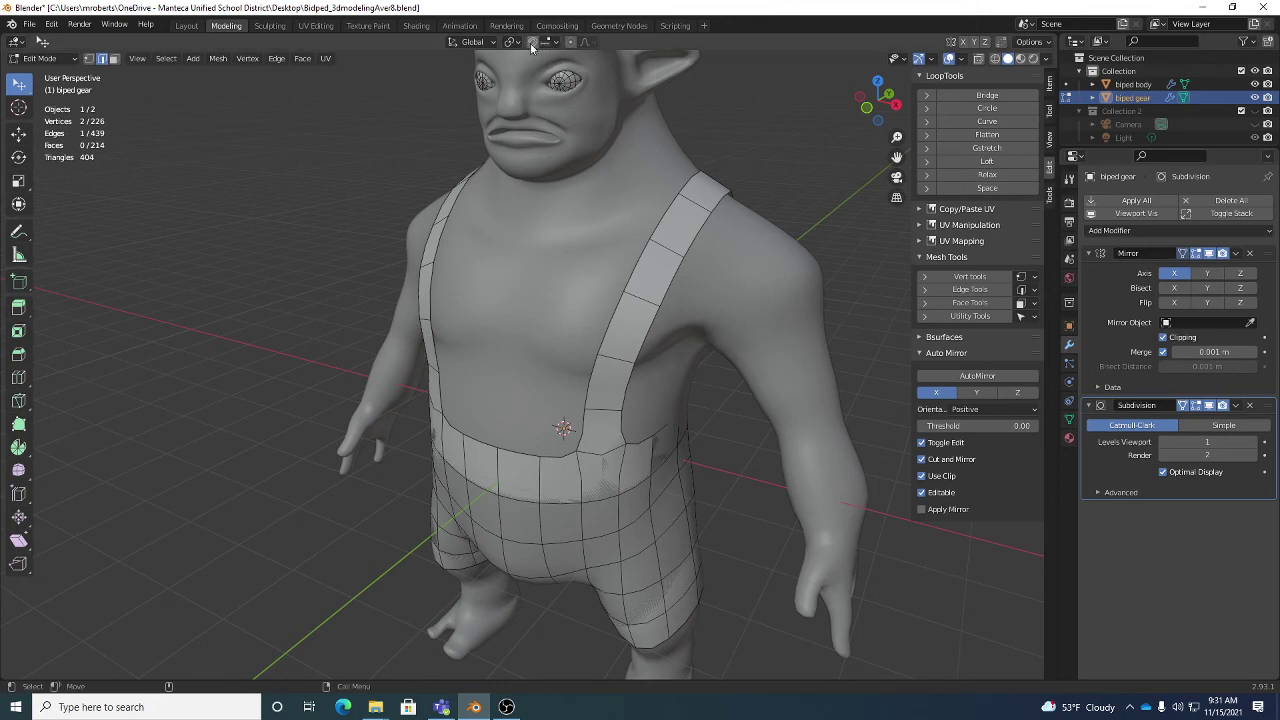
middle_click_drag(831, 303, 697, 257)
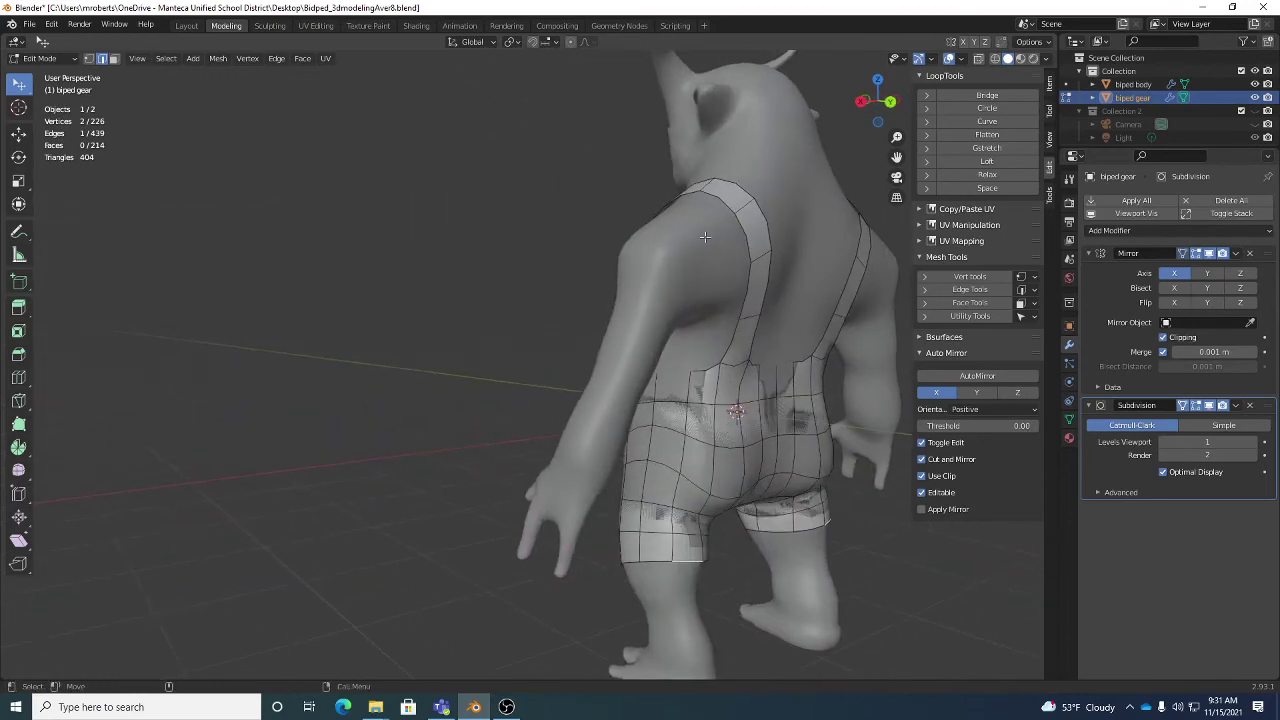
middle_click_drag(713, 401, 802, 338)
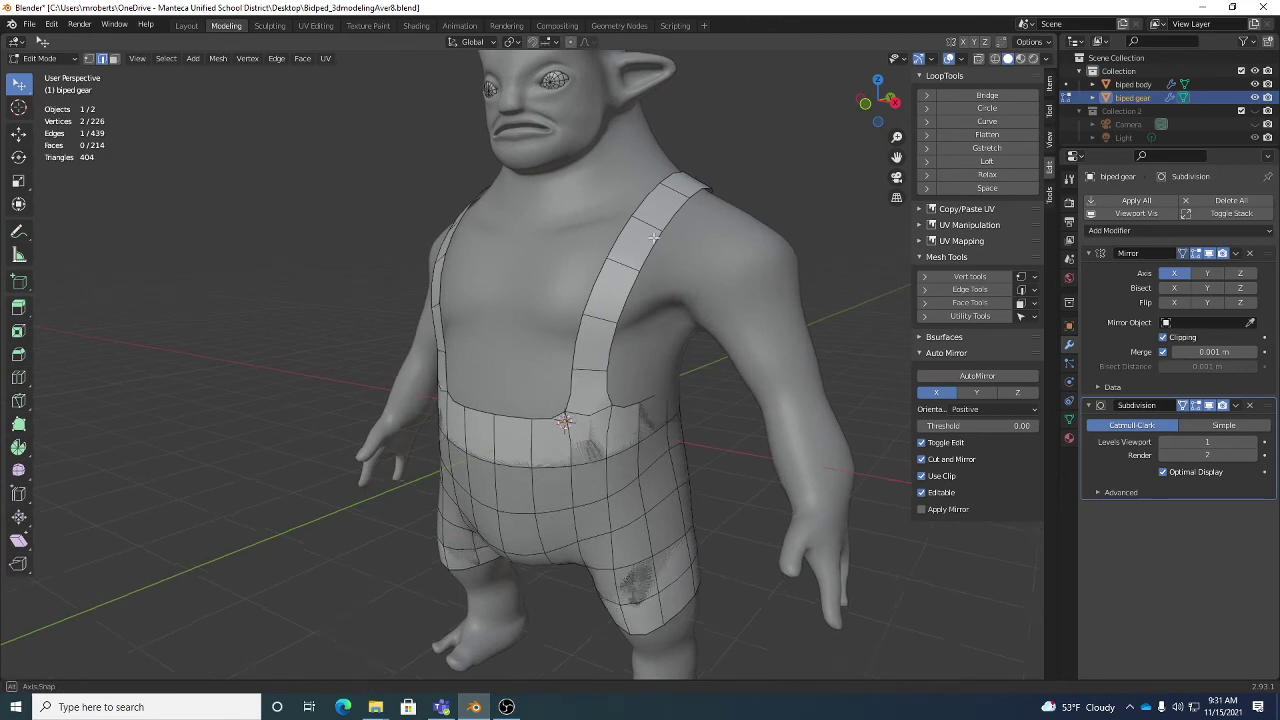
middle_click_drag(670, 209, 687, 199)
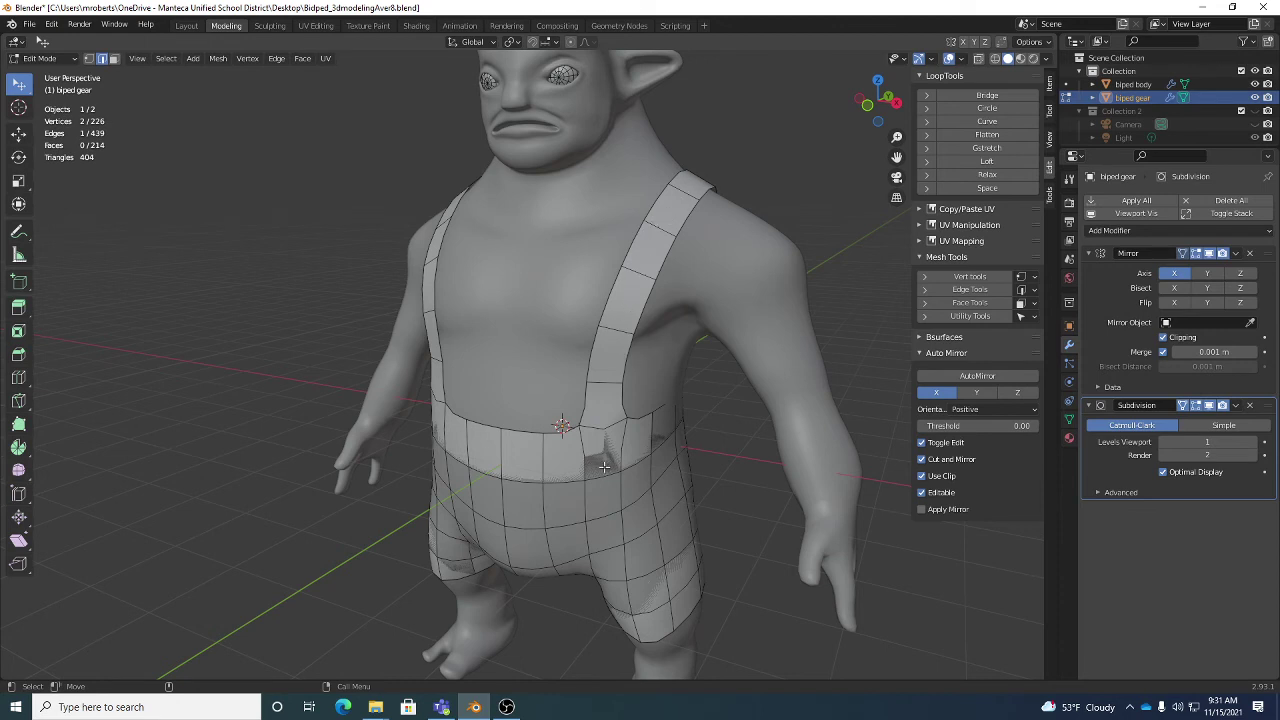
Select a face on the front of the strap and extend the selection to all linked faces of the shorts and straps
key("3")
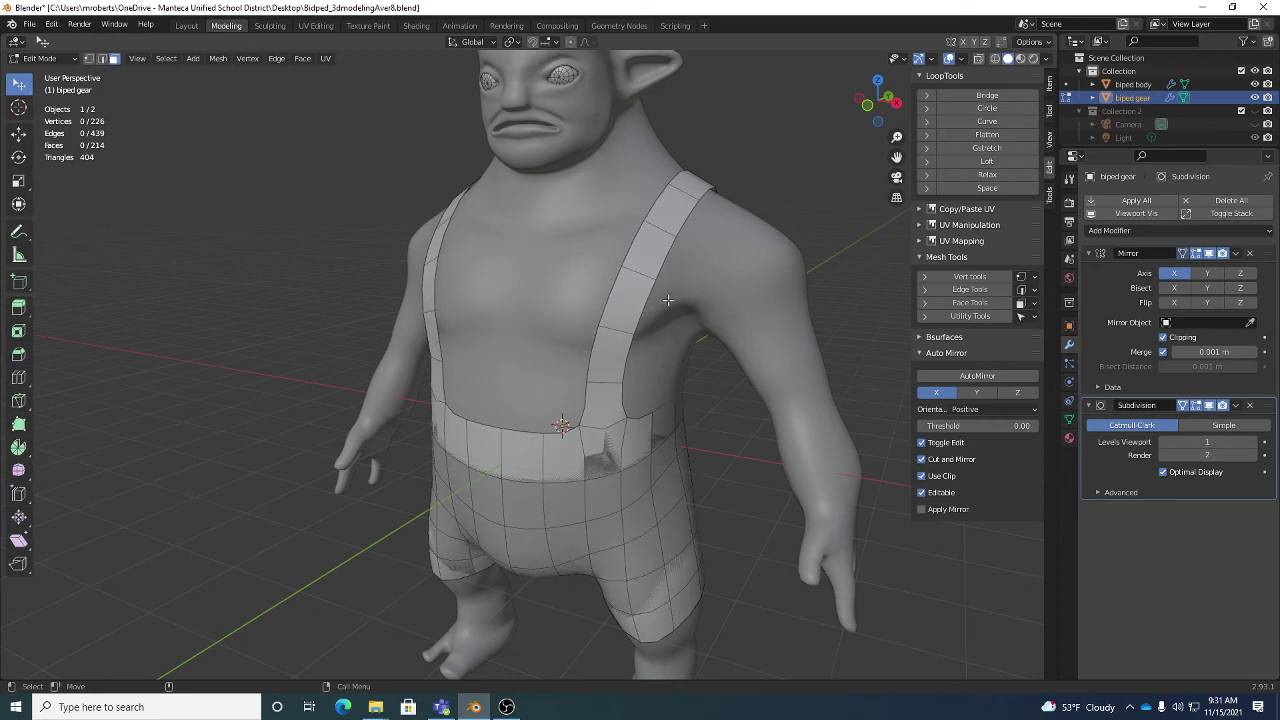
left_click(677, 207)
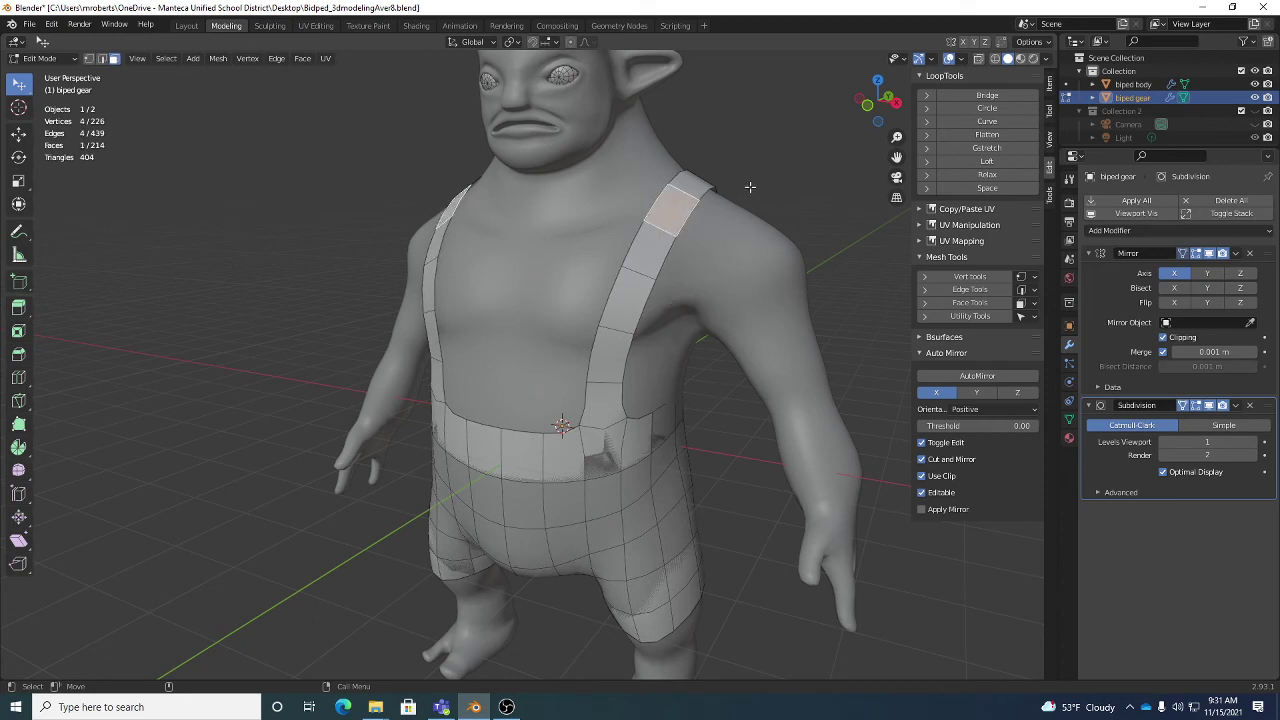
left_click(166, 58)
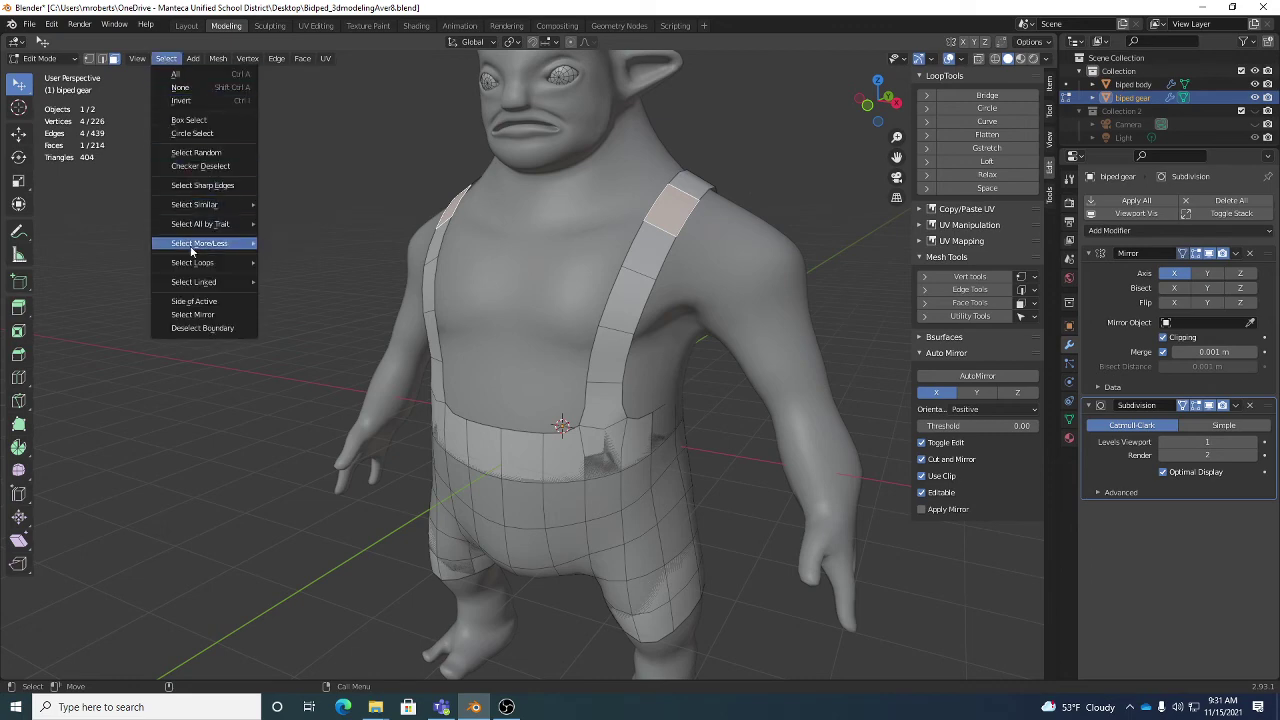
mouse_move(200, 283)
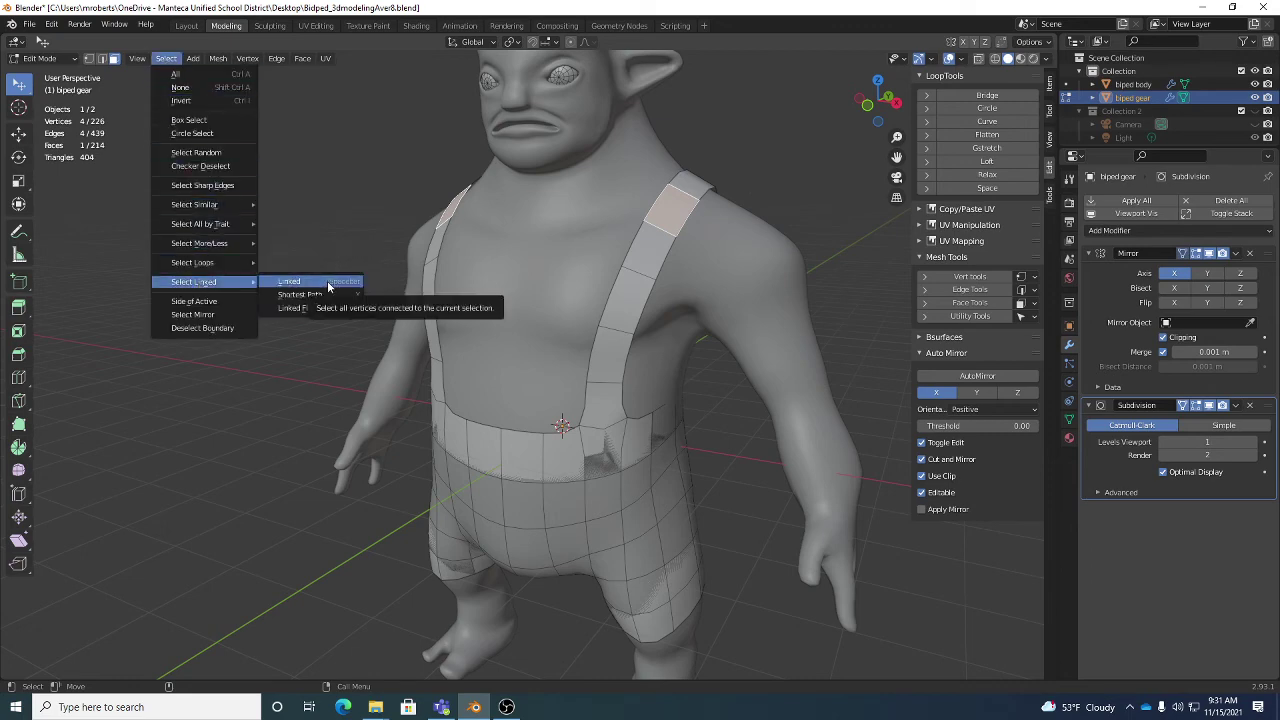
left_click(325, 285)
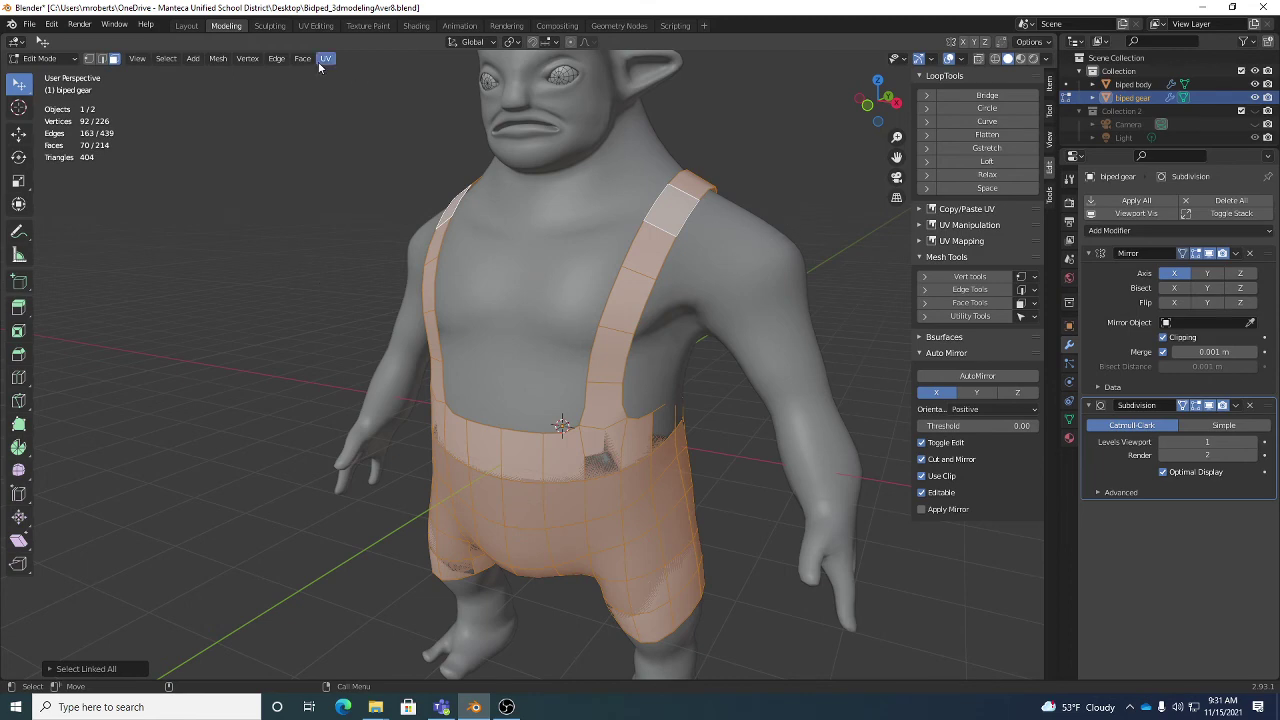
Extrude the selected shorts and strap faces along their normals by about 0.11 m, and clear the selection
left_click(304, 60)
right_click(832, 223)
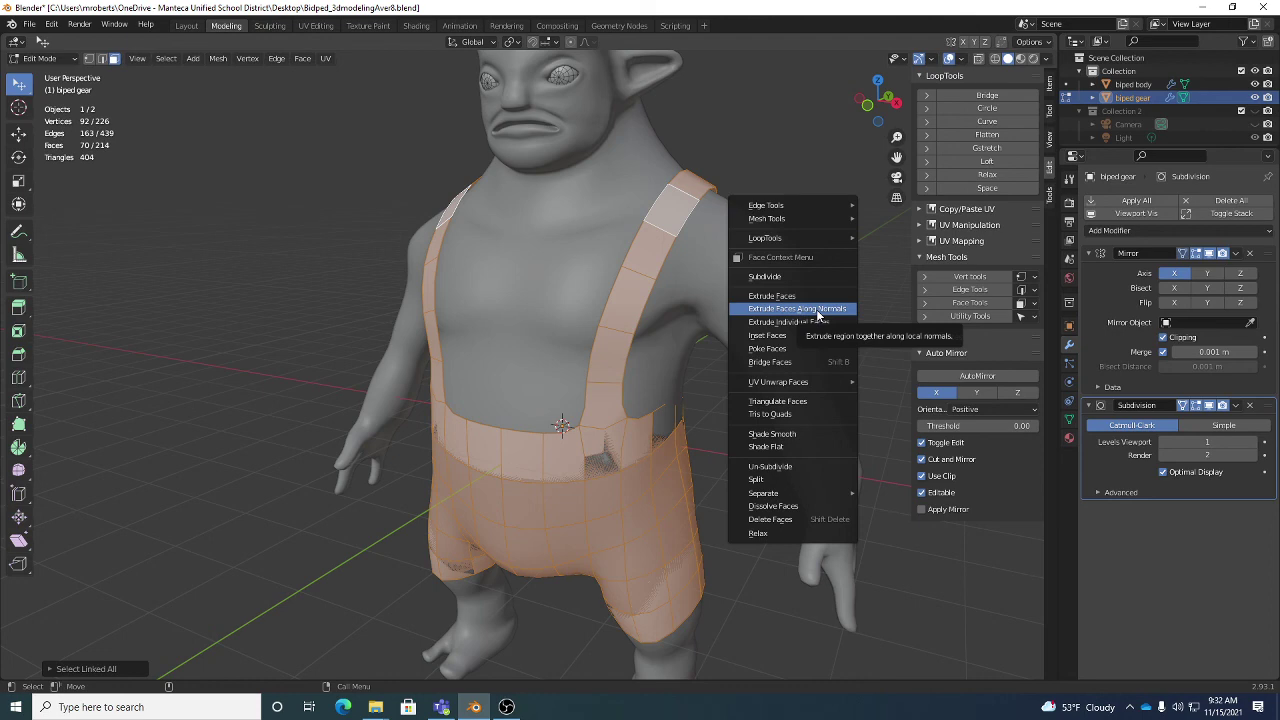
left_click(817, 311)
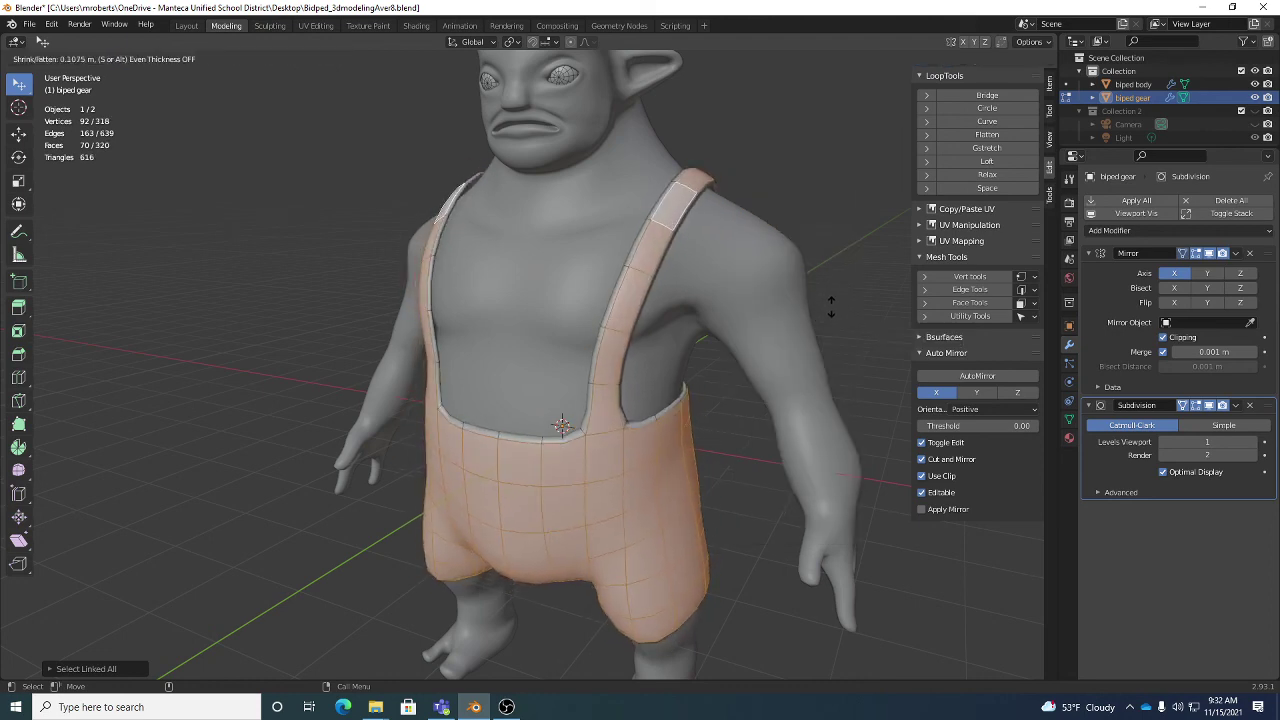
left_click(831, 305)
middle_click_drag(831, 305, 551, 384)
left_click(853, 357)
middle_click_drag(538, 540, 596, 366)
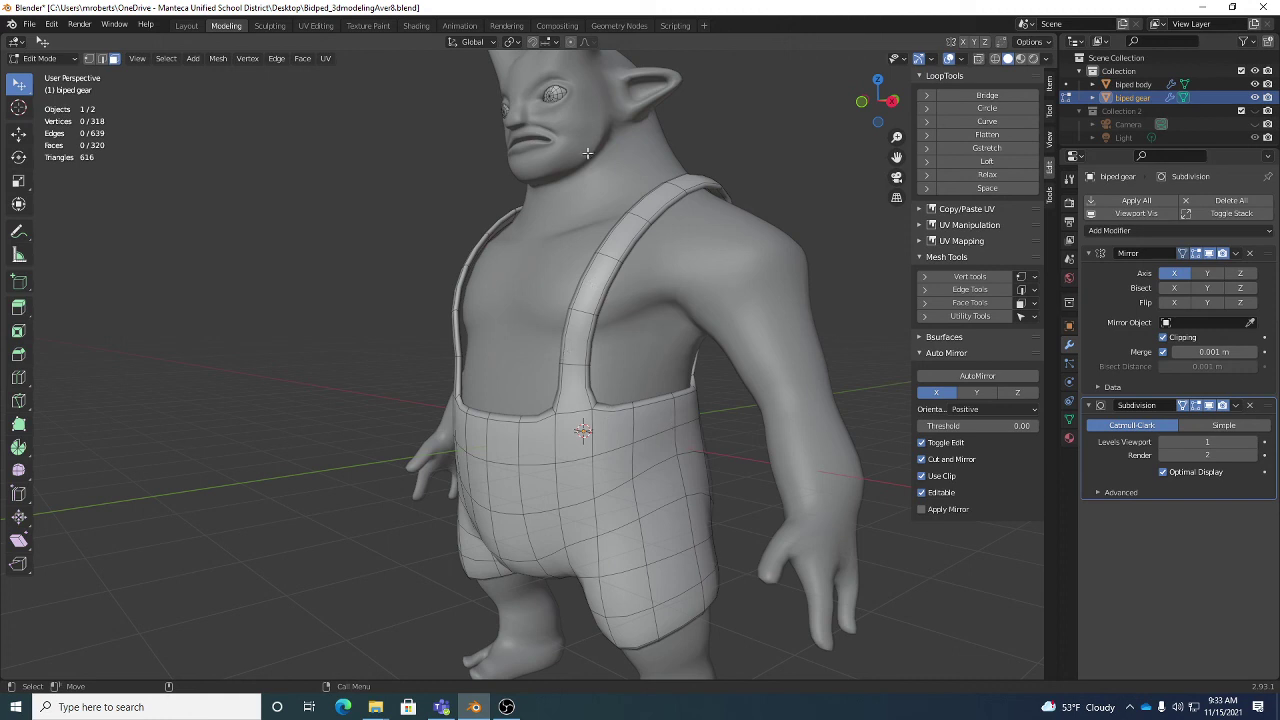
Look up the Solidify Faces command and examine the thickened shorts and straps from several angles
left_click(301, 58)
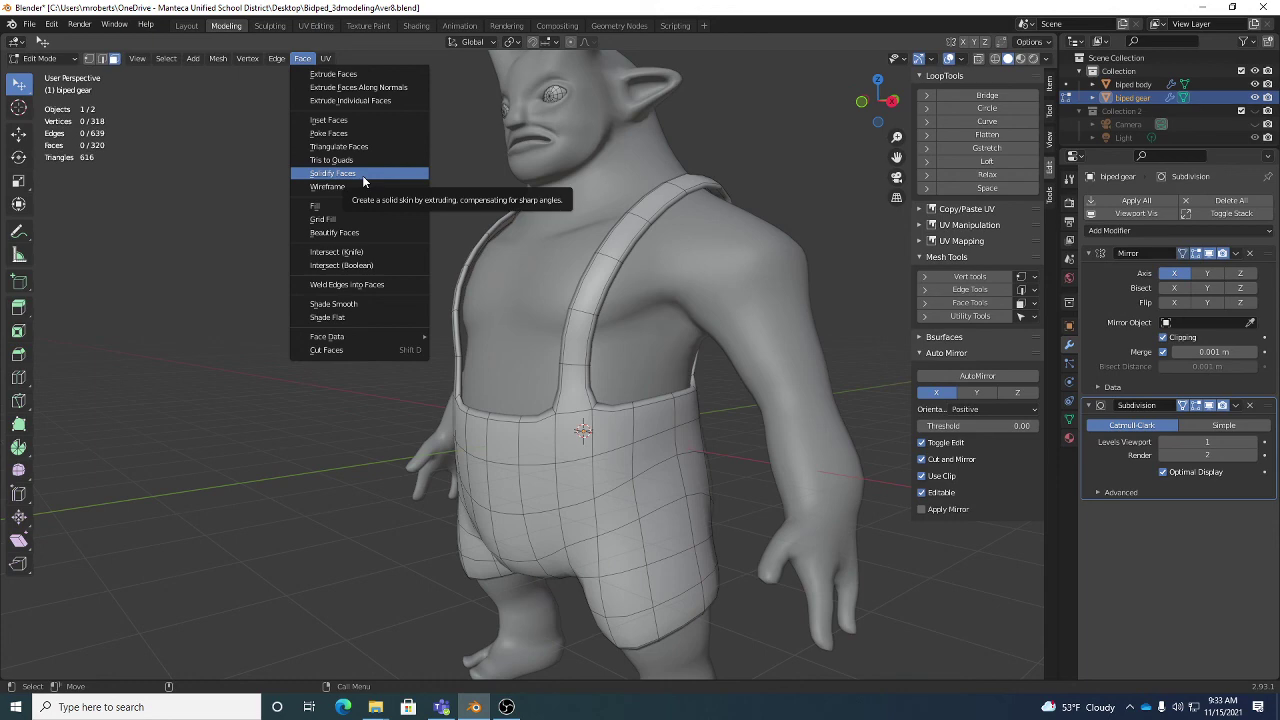
middle_click_drag(470, 400, 539, 413)
middle_click_drag(547, 468, 515, 402)
middle_click_drag(567, 505, 570, 415)
scroll(651, 441, "down", 4)
scroll(624, 426, "up", 2)
middle_click_drag(600, 330, 682, 245)
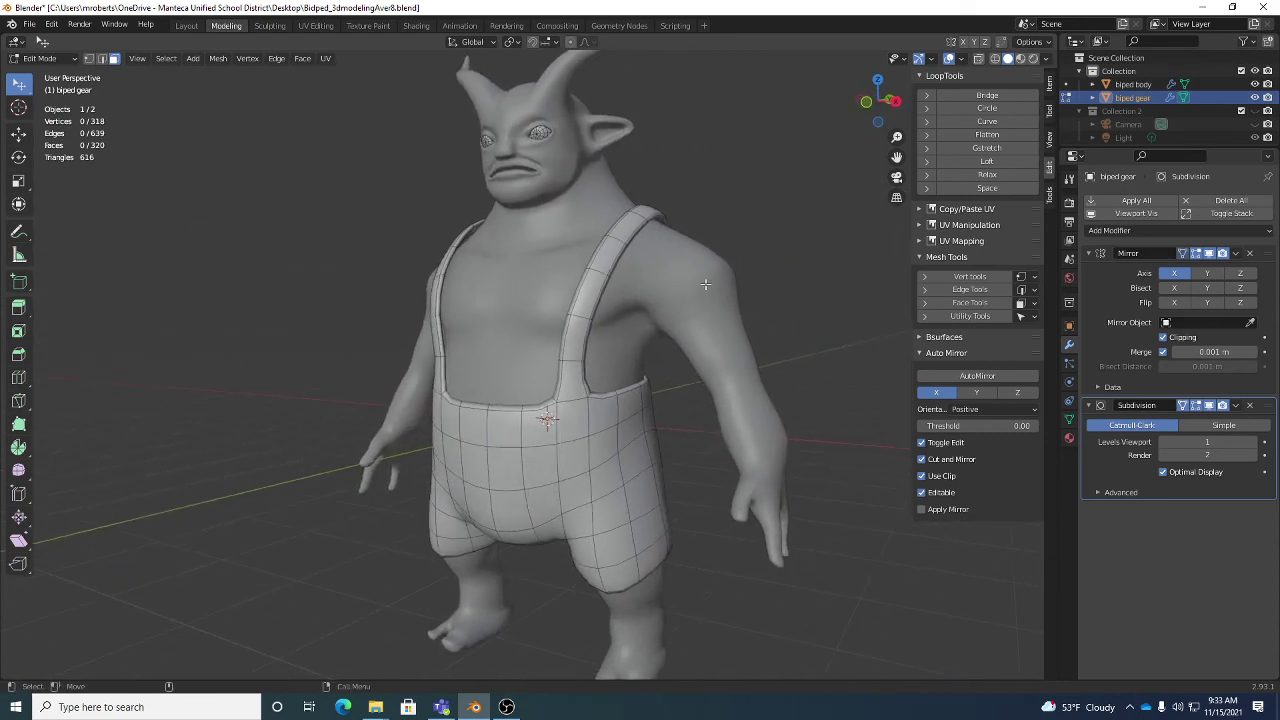
middle_click_drag(681, 292, 814, 217)
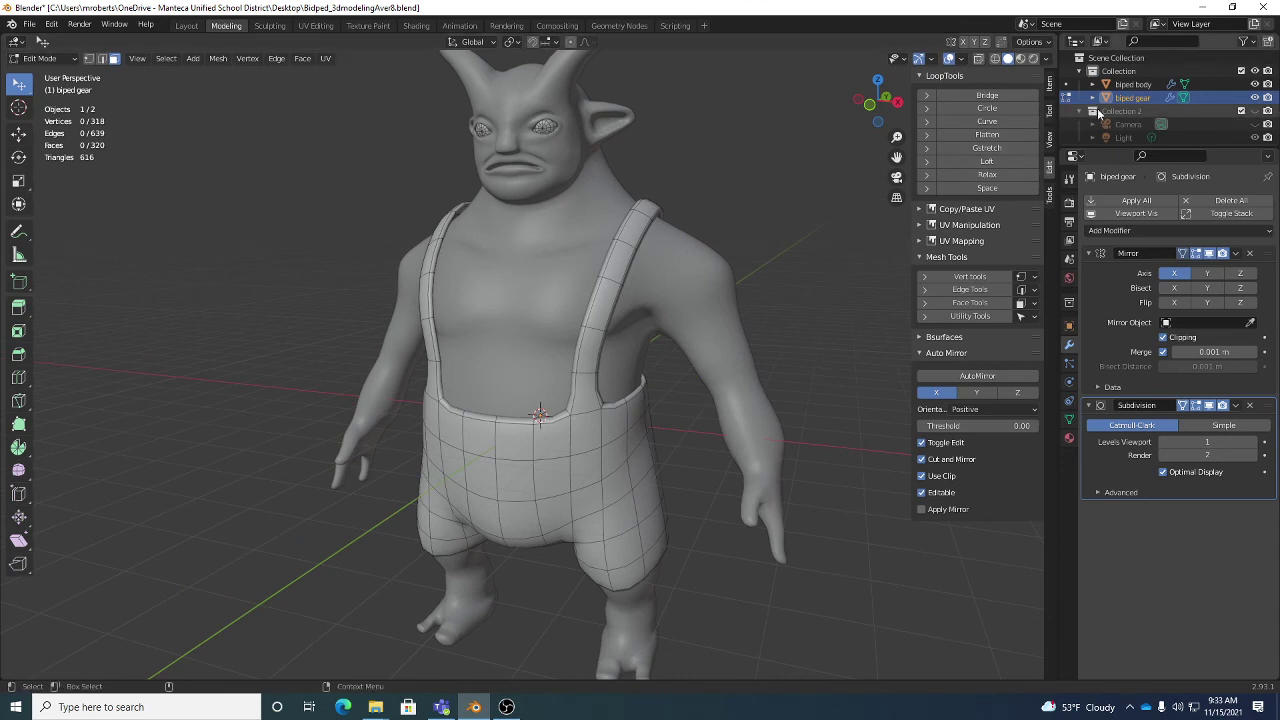
middle_click_drag(777, 285, 786, 266)
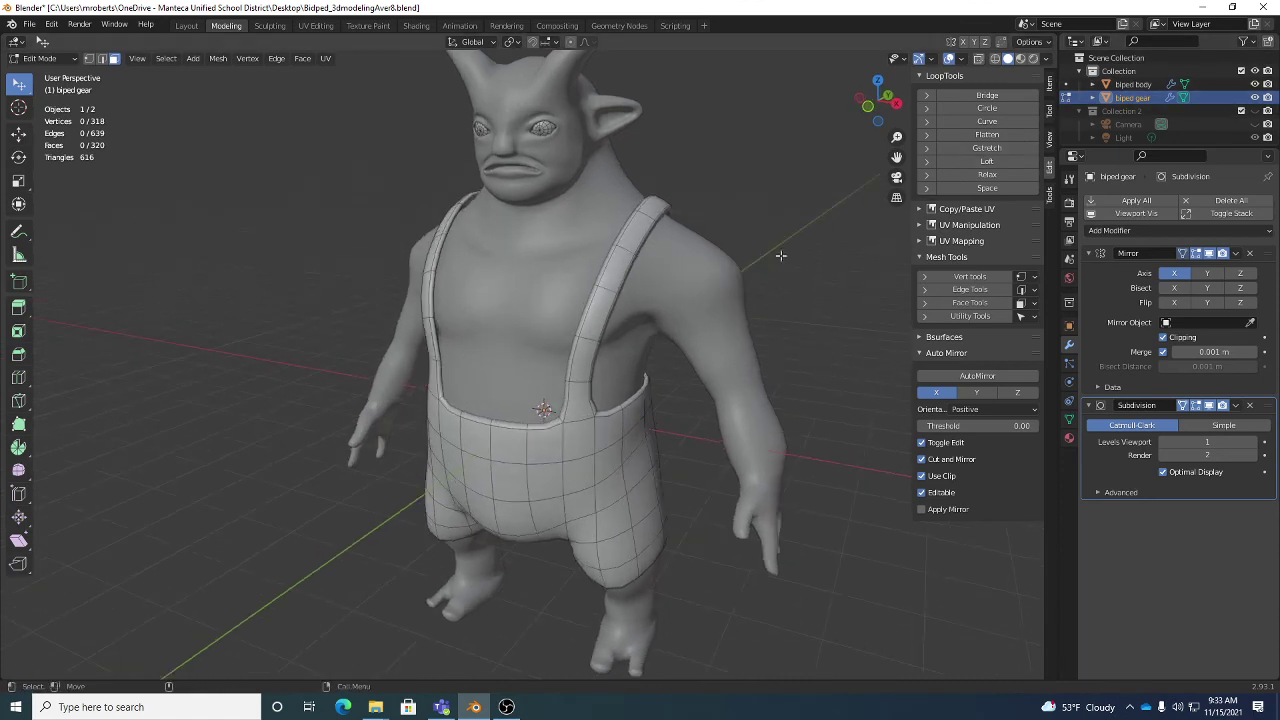
middle_click_drag(656, 438, 670, 429)
Save the Blender file and switch to OBS
key("ctrl+s")
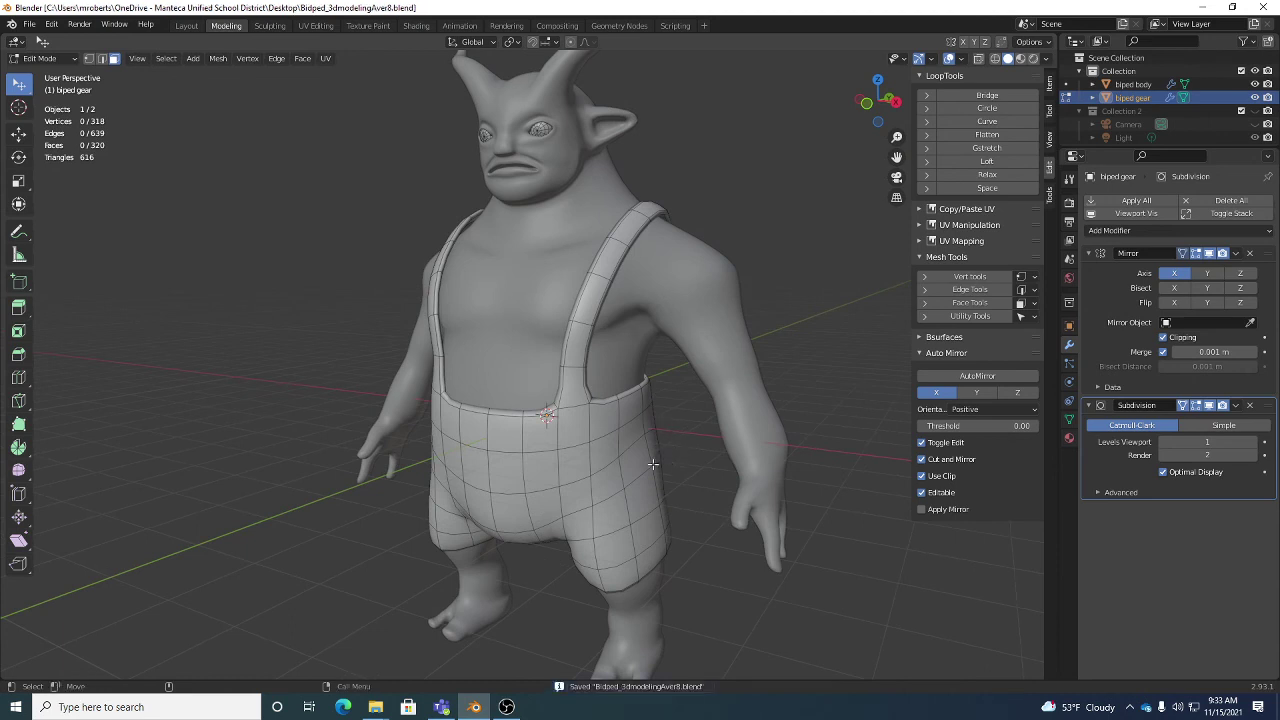
left_click(506, 707)
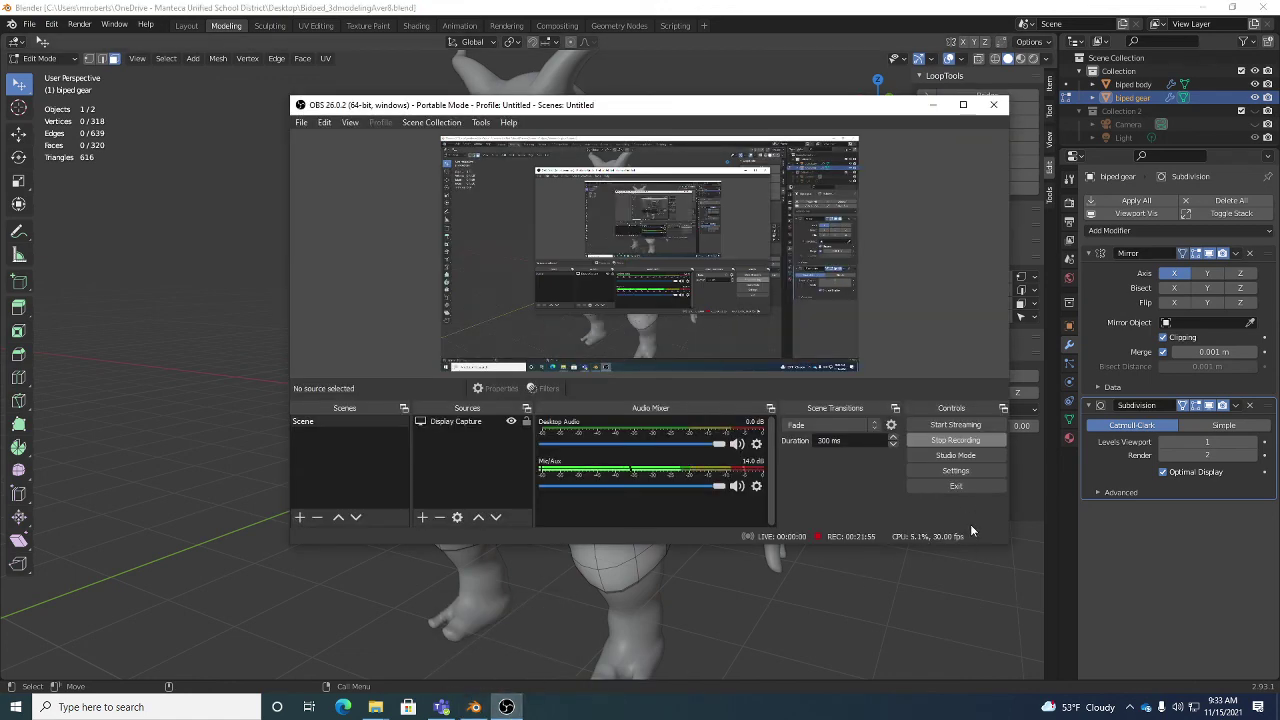